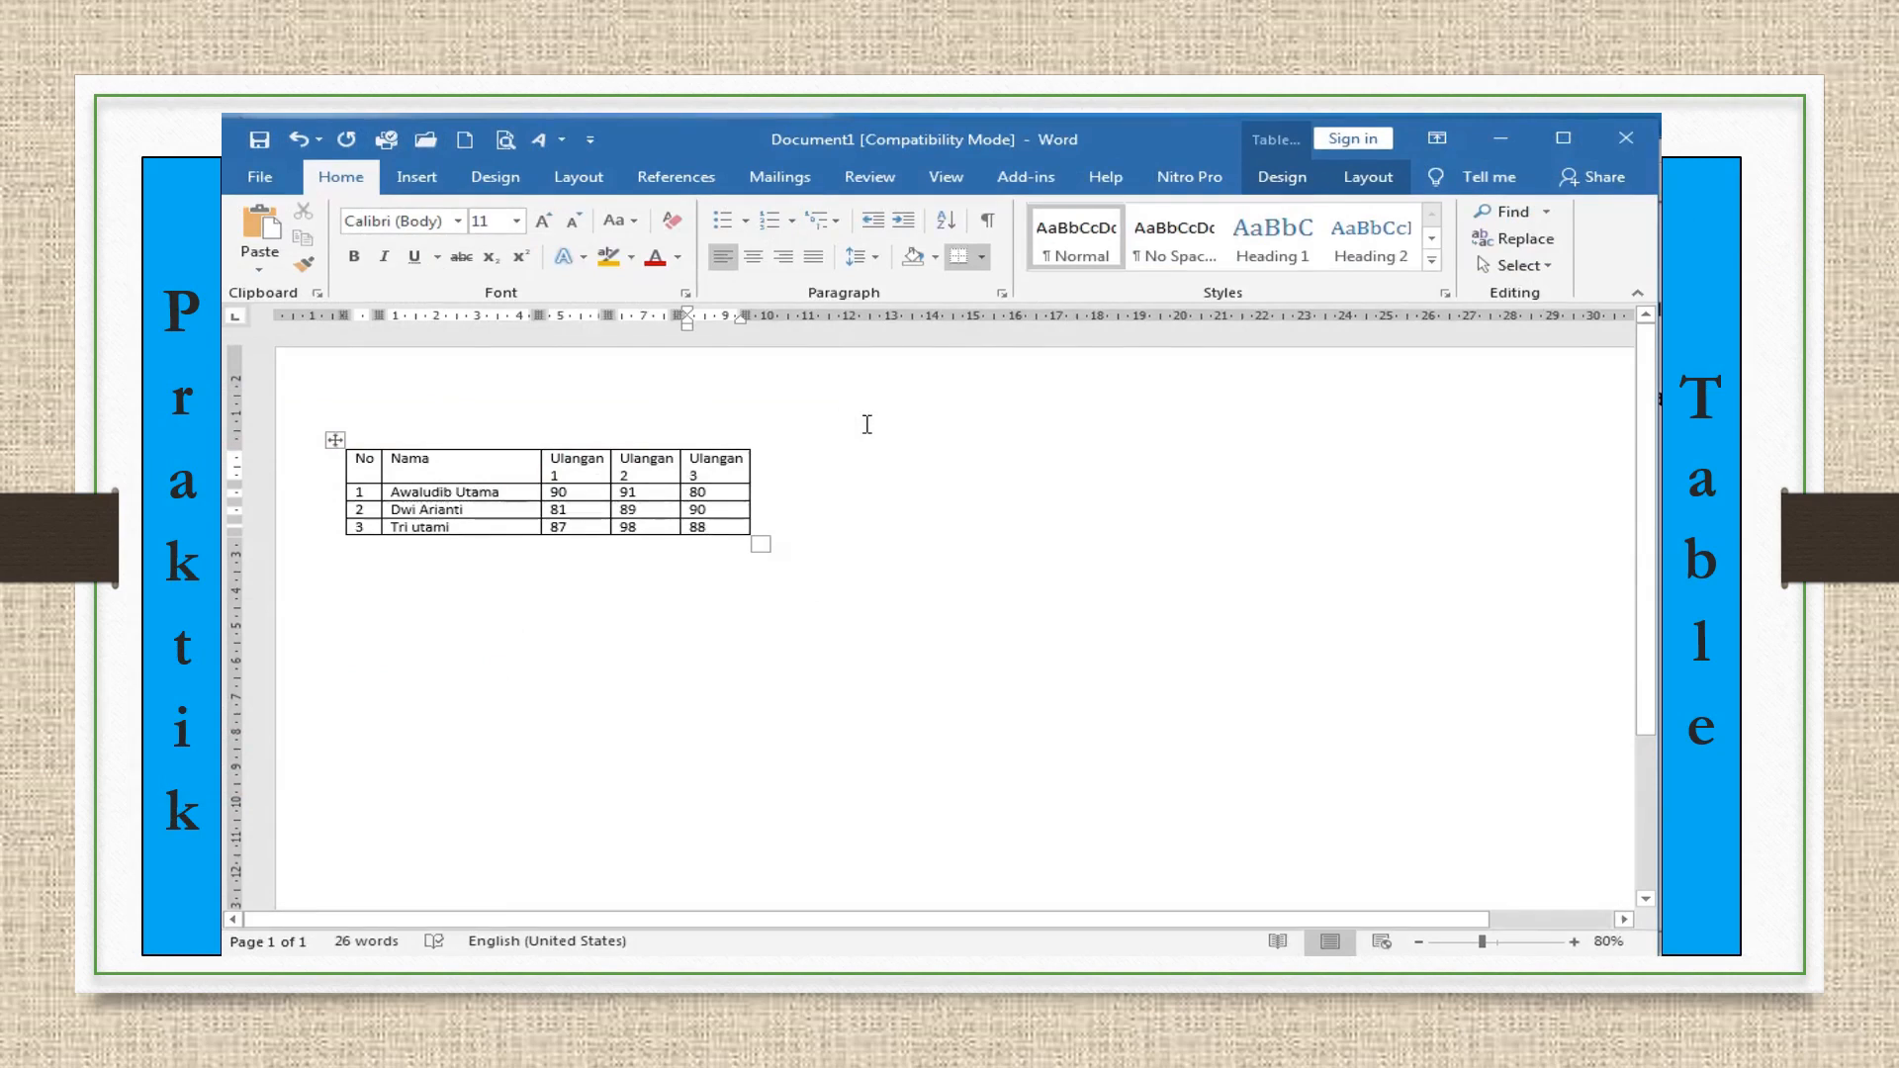
{"action": "left_click", "coordinate": [771, 675]}
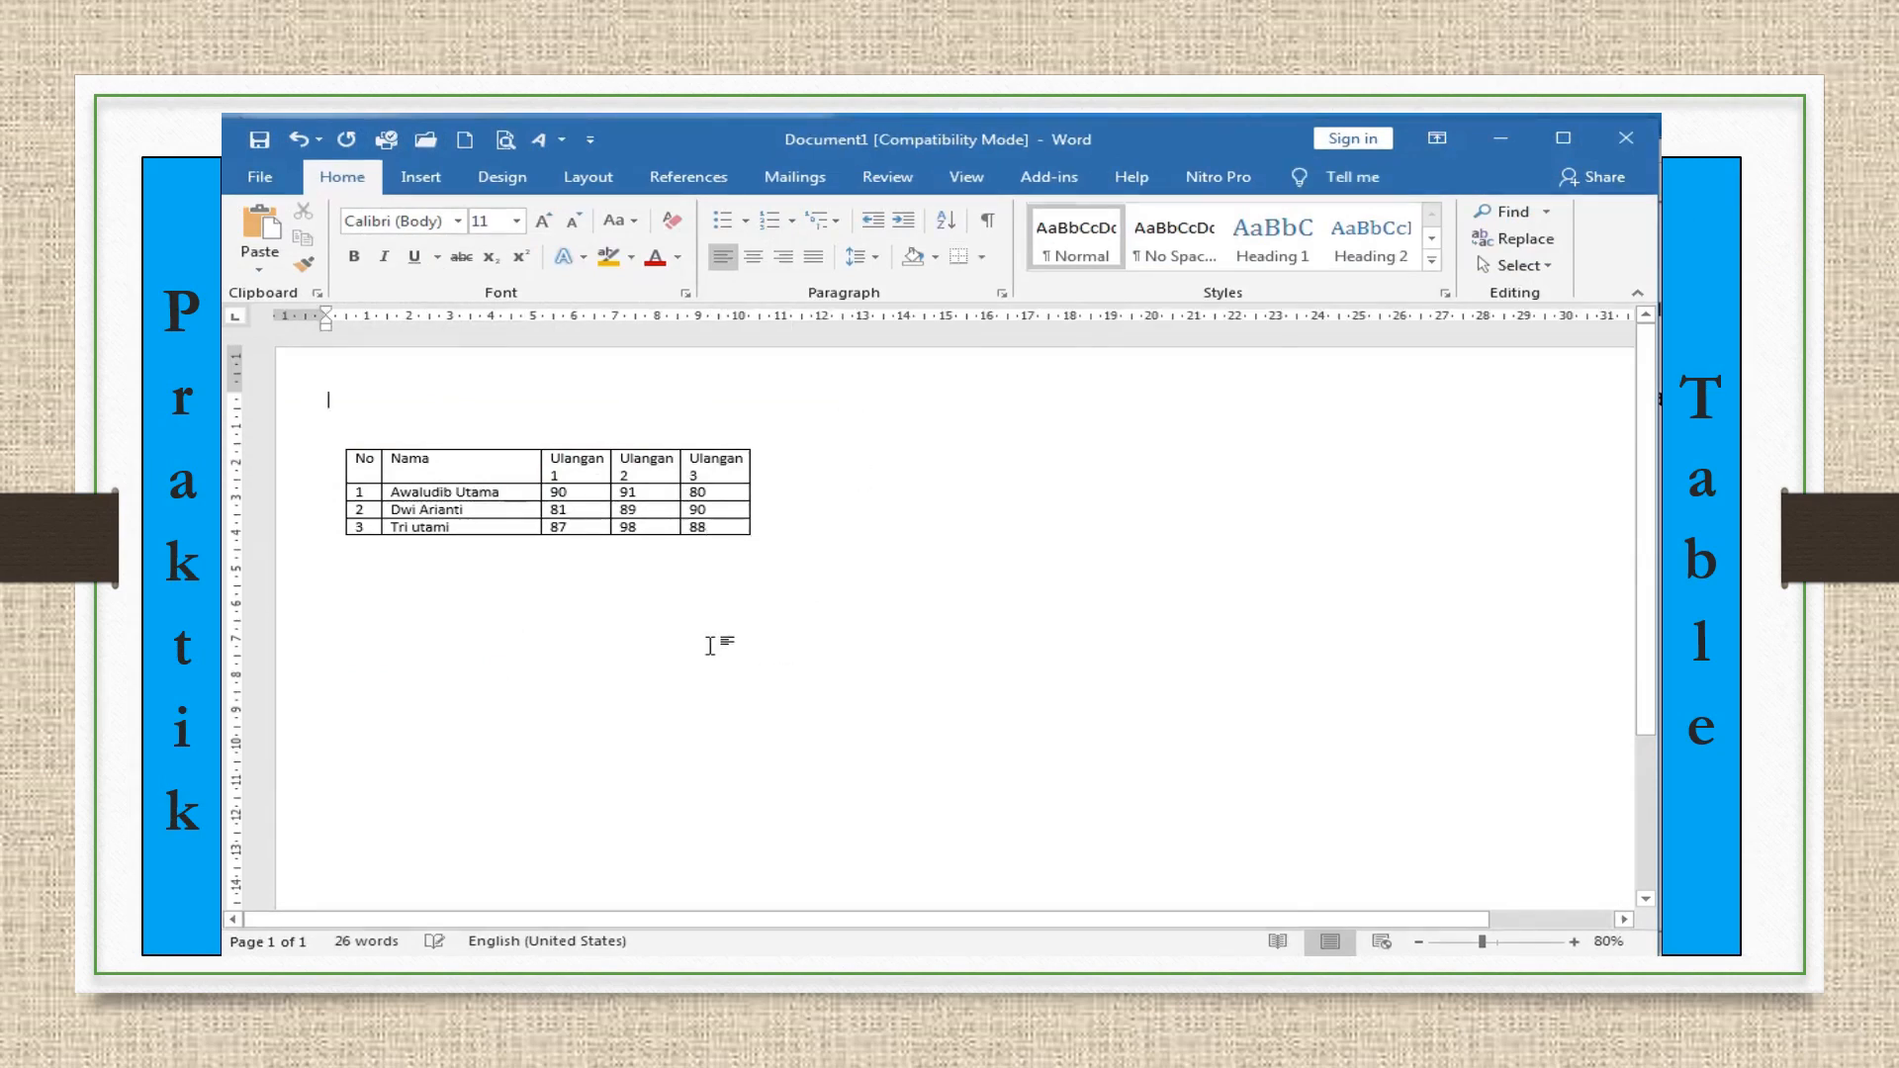
{"action": "double_click", "coordinate": [368, 601]}
{"action": "left_click", "coordinate": [349, 583]}
{"action": "double_click", "coordinate": [344, 582]}
{"action": "left_click", "coordinate": [333, 586]}
{"action": "double_click", "coordinate": [327, 582]}
Select each row of the score table in turn, from the header row down to the last student
{"action": "left_click_drag", "start_coordinate": [360, 473], "coordinate": [706, 467]}
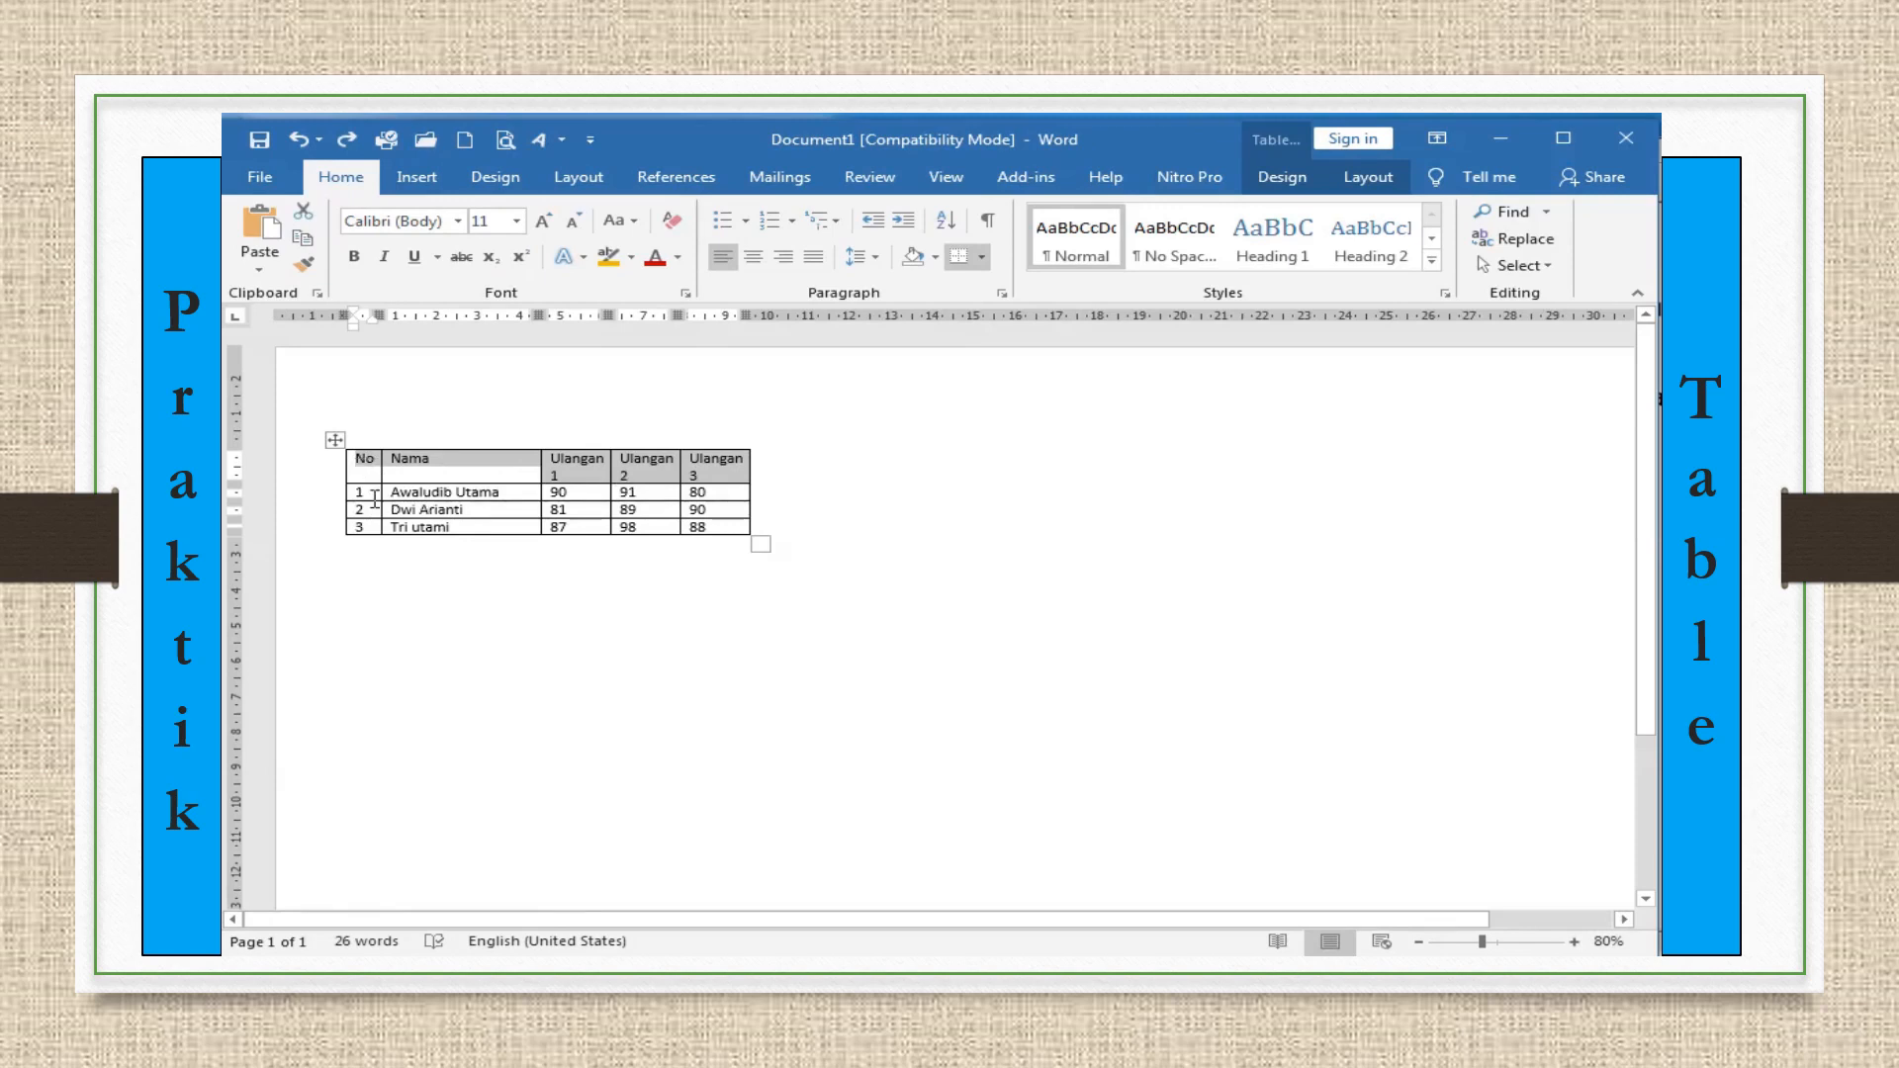
{"action": "left_click_drag", "start_coordinate": [347, 499], "coordinate": [711, 493]}
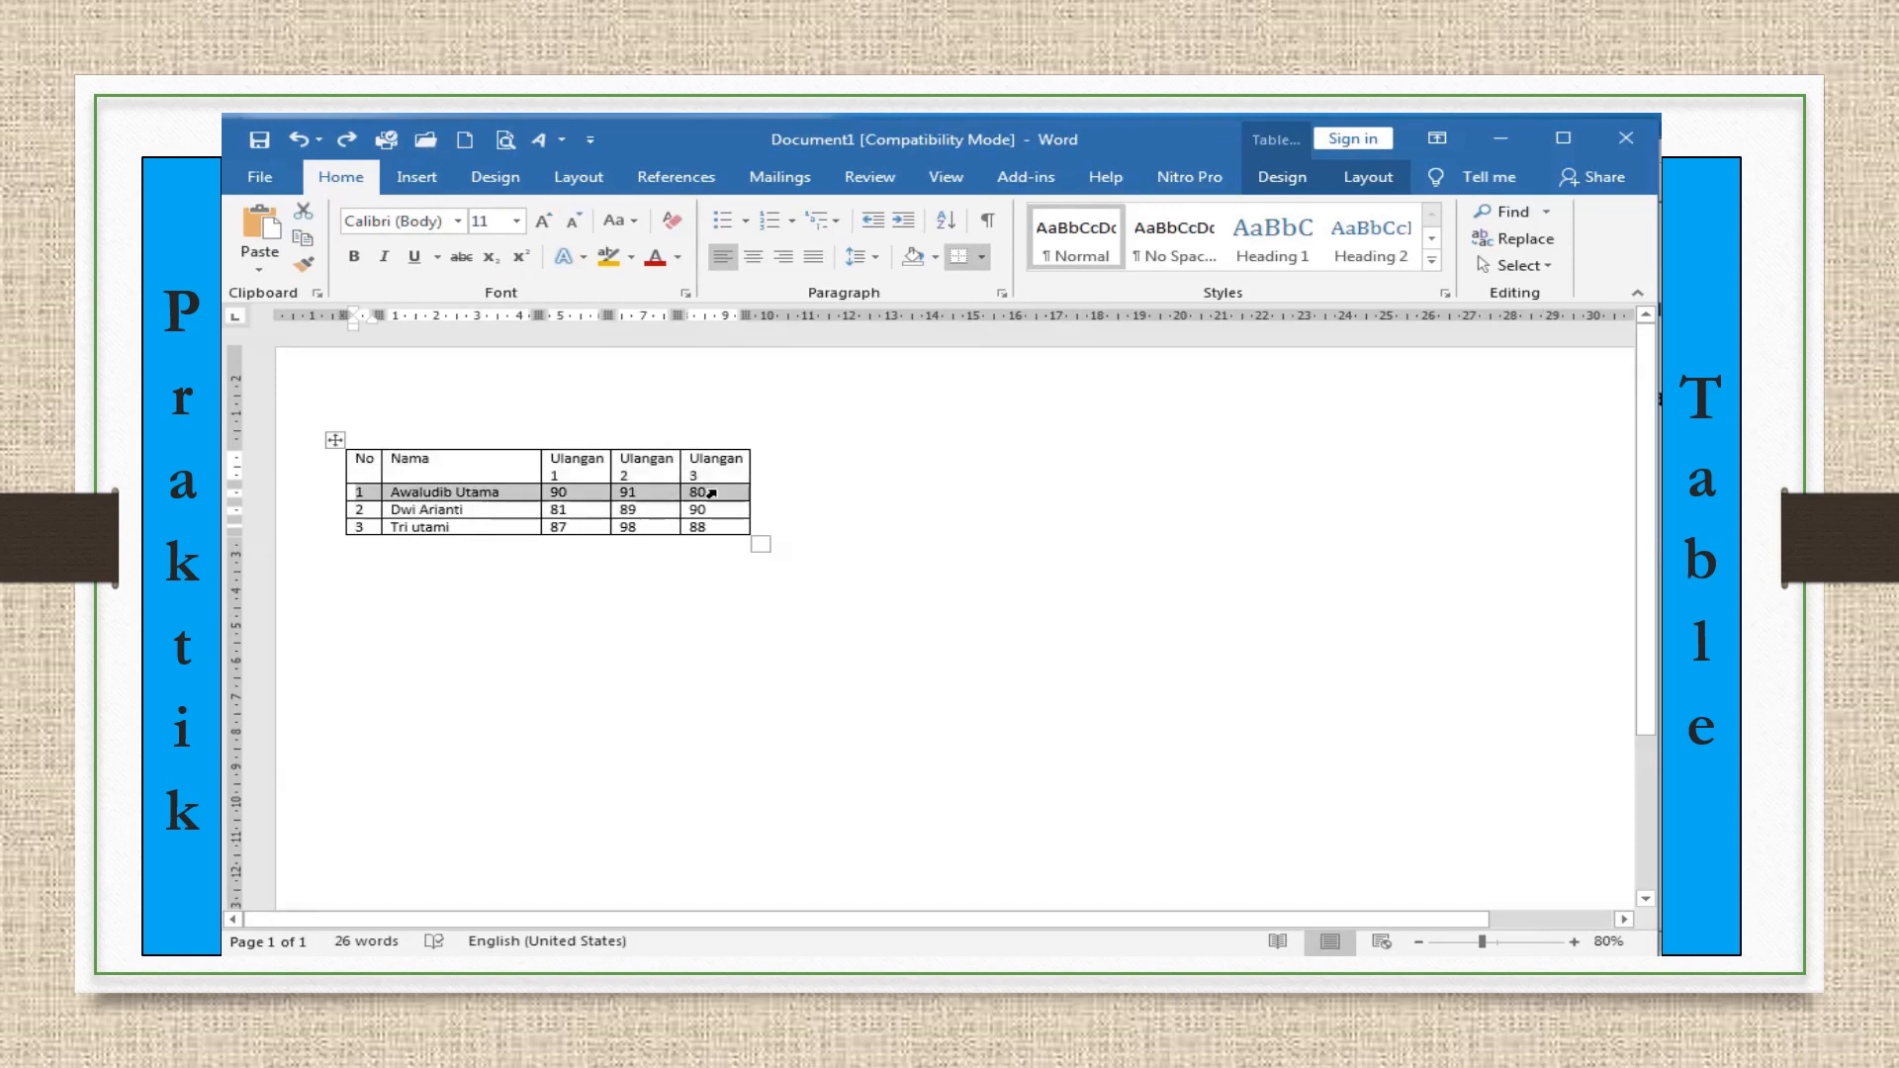
{"action": "left_click_drag", "start_coordinate": [361, 509], "coordinate": [714, 509]}
{"action": "left_click_drag", "start_coordinate": [371, 525], "coordinate": [747, 529]}
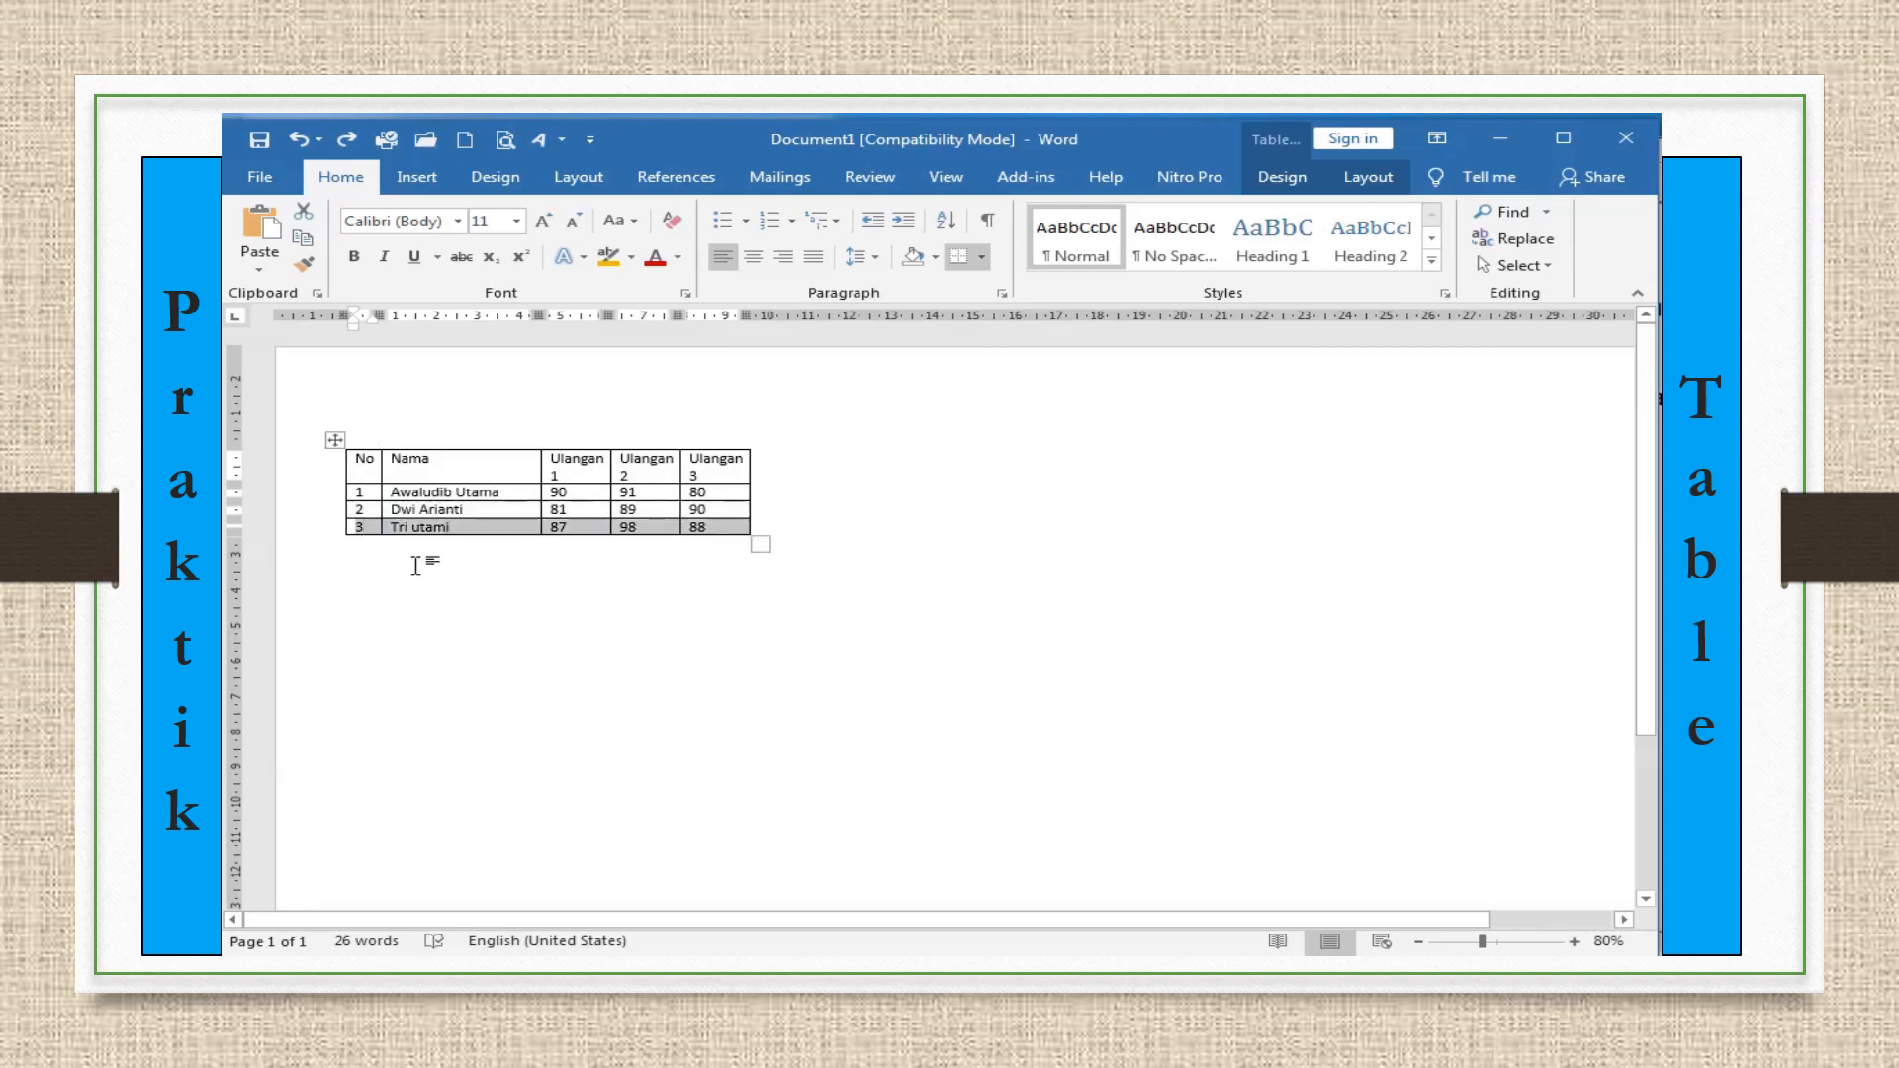
{"action": "left_click", "coordinate": [484, 661]}
Select each column of the score table in turn, from No through Ulangan 3
{"action": "left_click", "coordinate": [361, 447]}
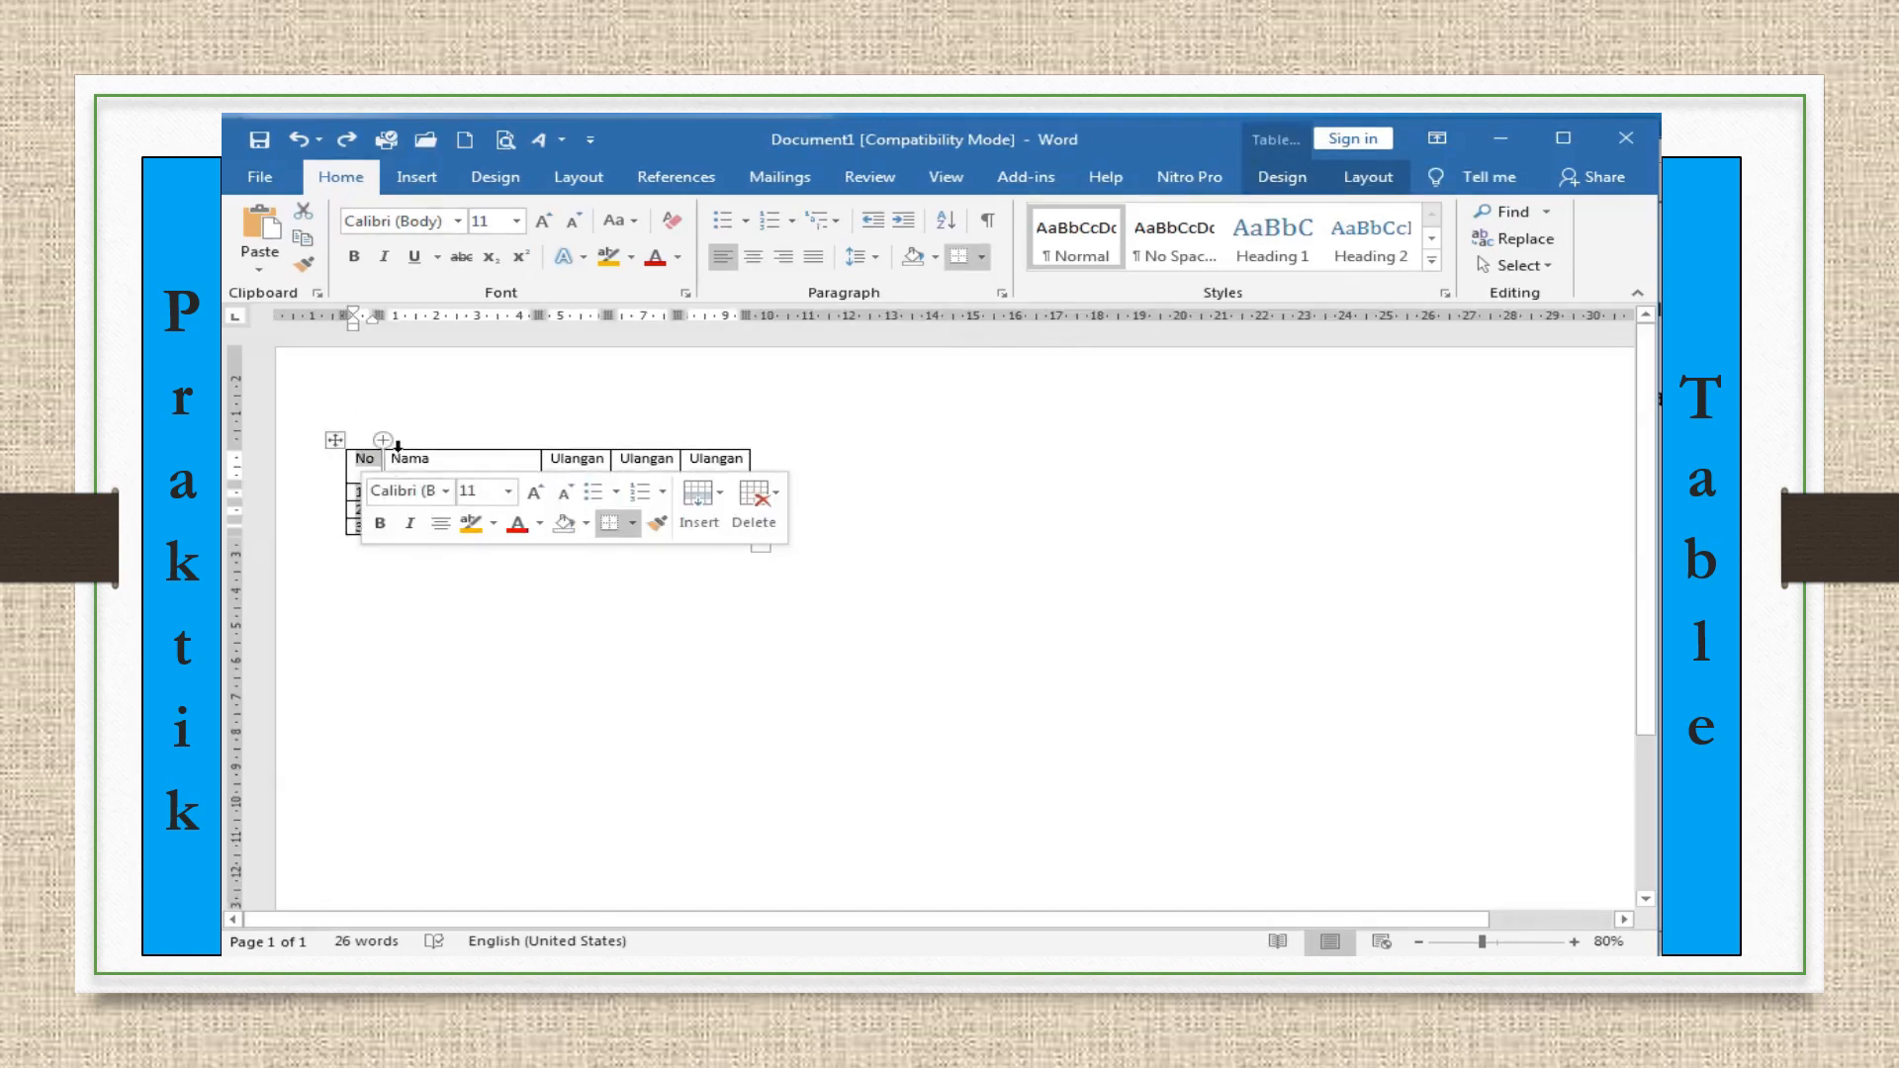
{"action": "left_click", "coordinate": [398, 445]}
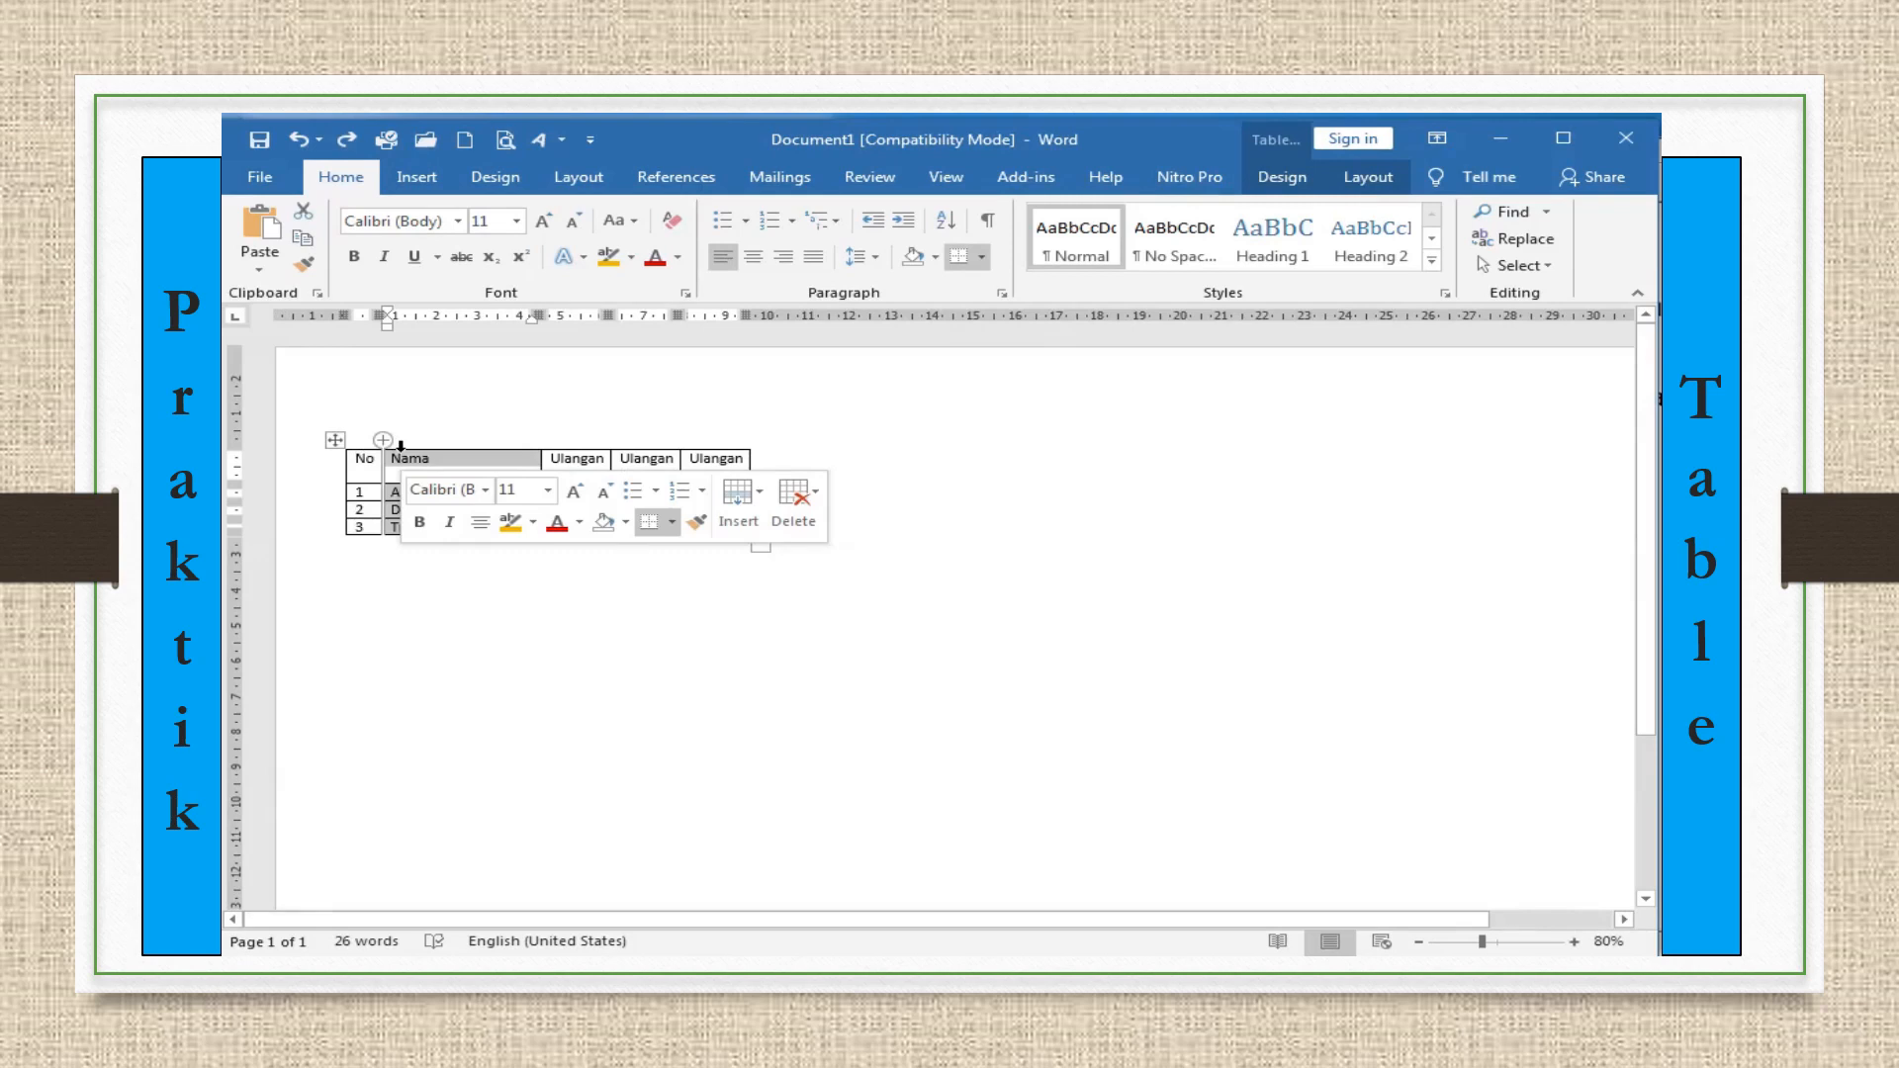
{"action": "left_click", "coordinate": [380, 462]}
{"action": "left_click_drag", "start_coordinate": [382, 463], "coordinate": [392, 530]}
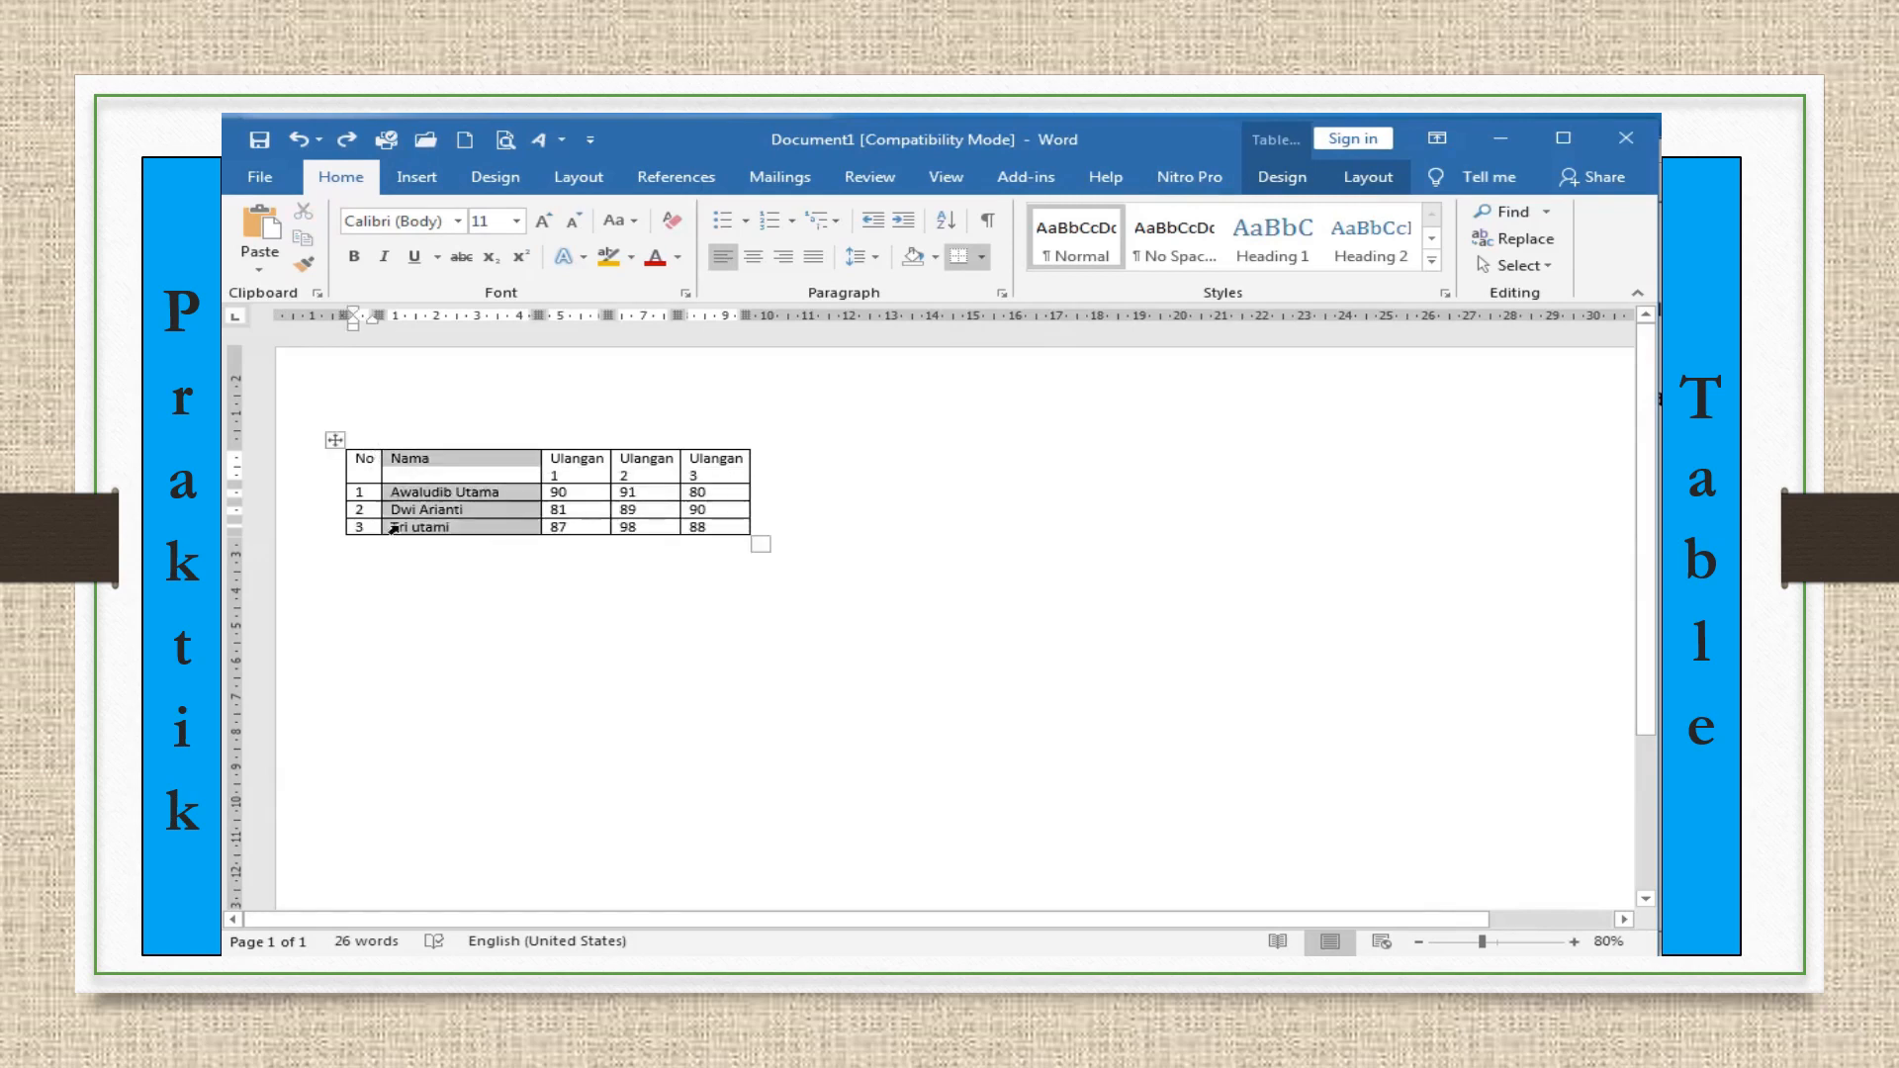
{"action": "left_click_drag", "start_coordinate": [544, 463], "coordinate": [555, 529]}
{"action": "left_click_drag", "start_coordinate": [614, 466], "coordinate": [625, 528]}
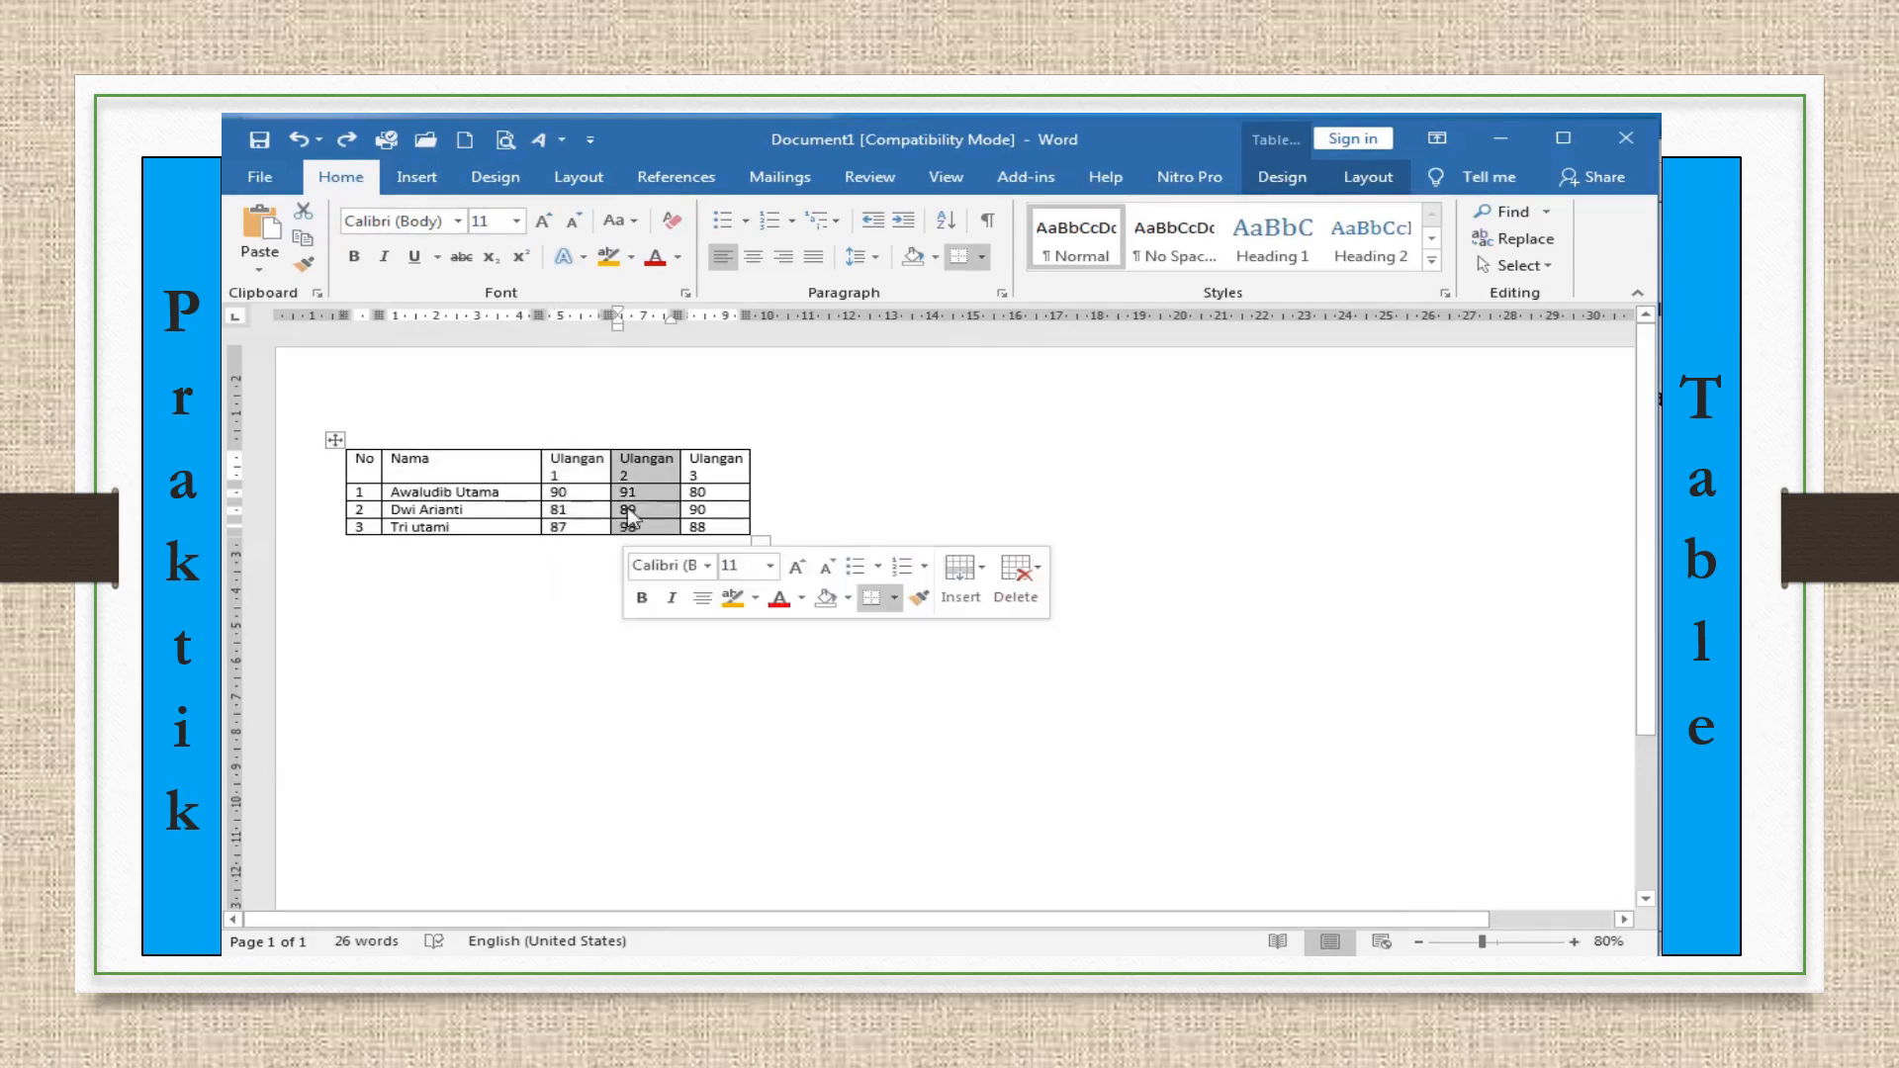
{"action": "left_click_drag", "start_coordinate": [682, 464], "coordinate": [679, 528]}
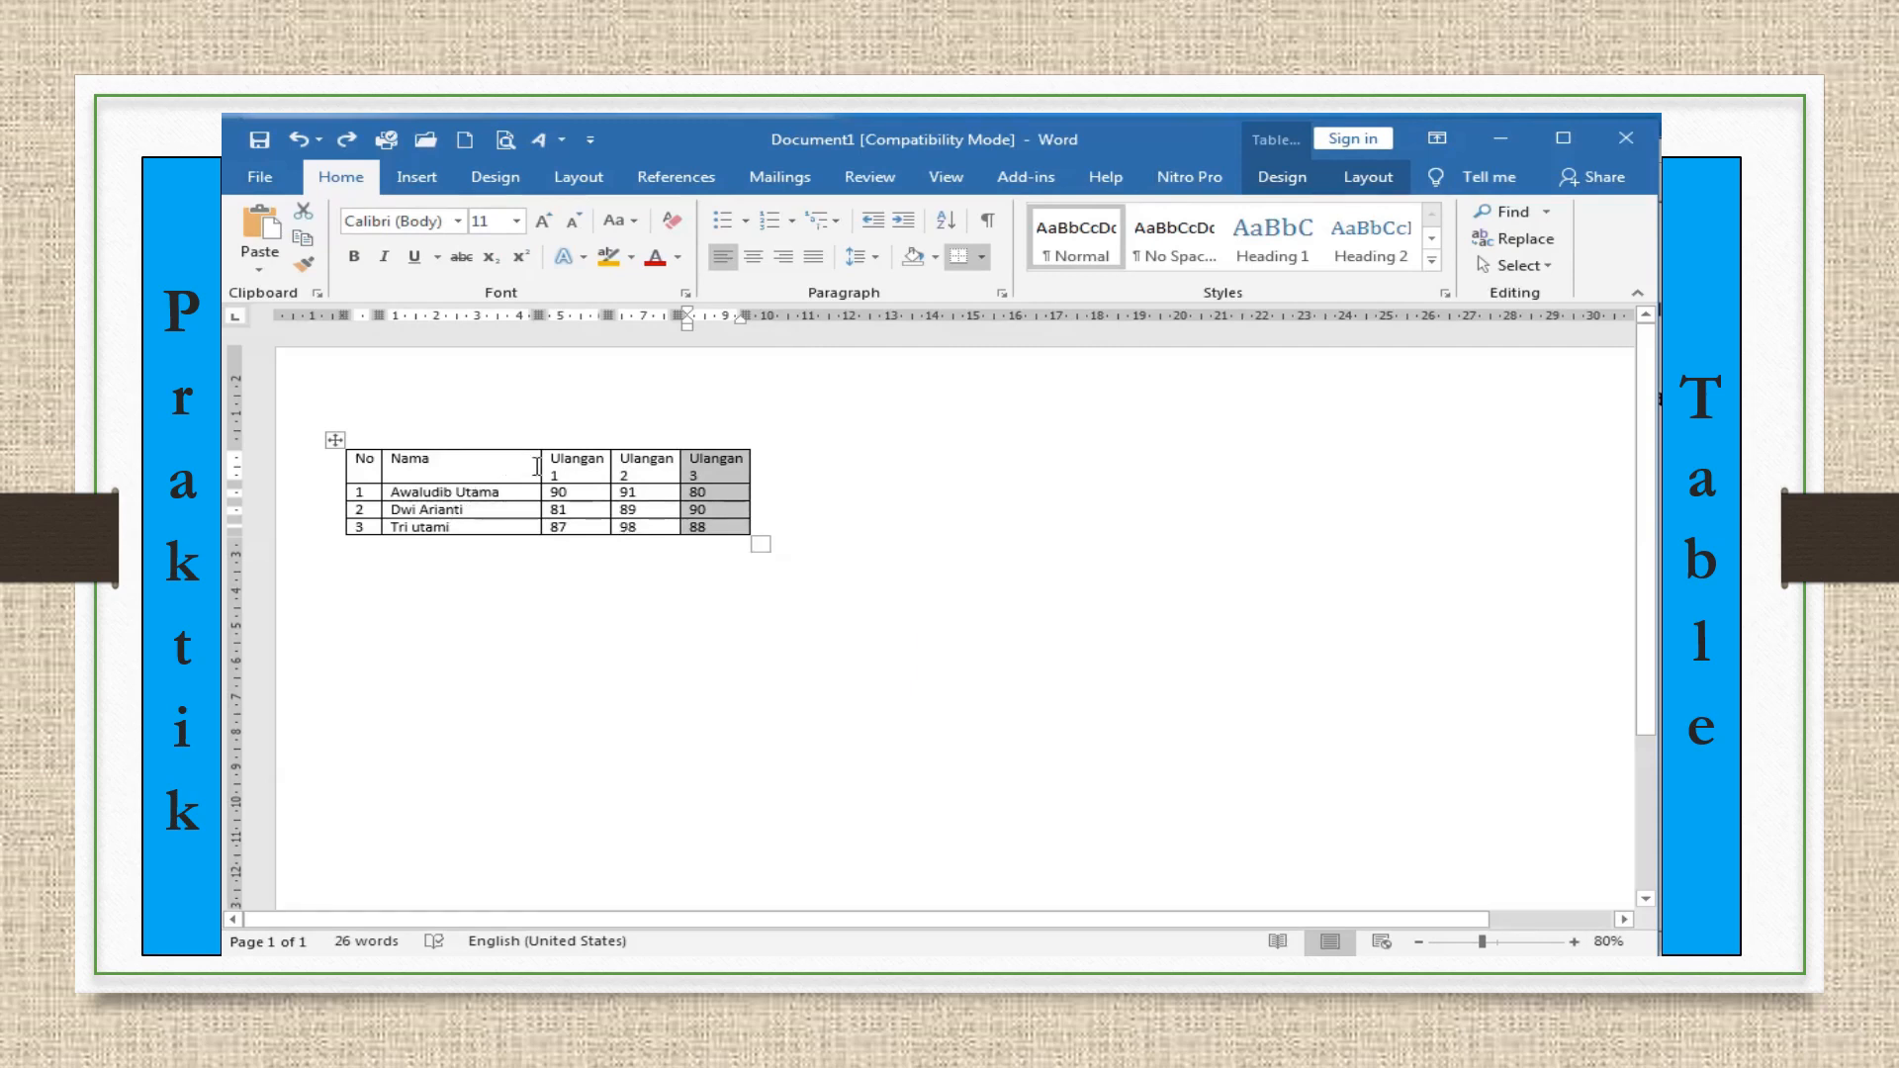
Insert an empty table with 5 columns and 4 rows in the blank area below the score table
{"action": "left_click", "coordinate": [387, 641]}
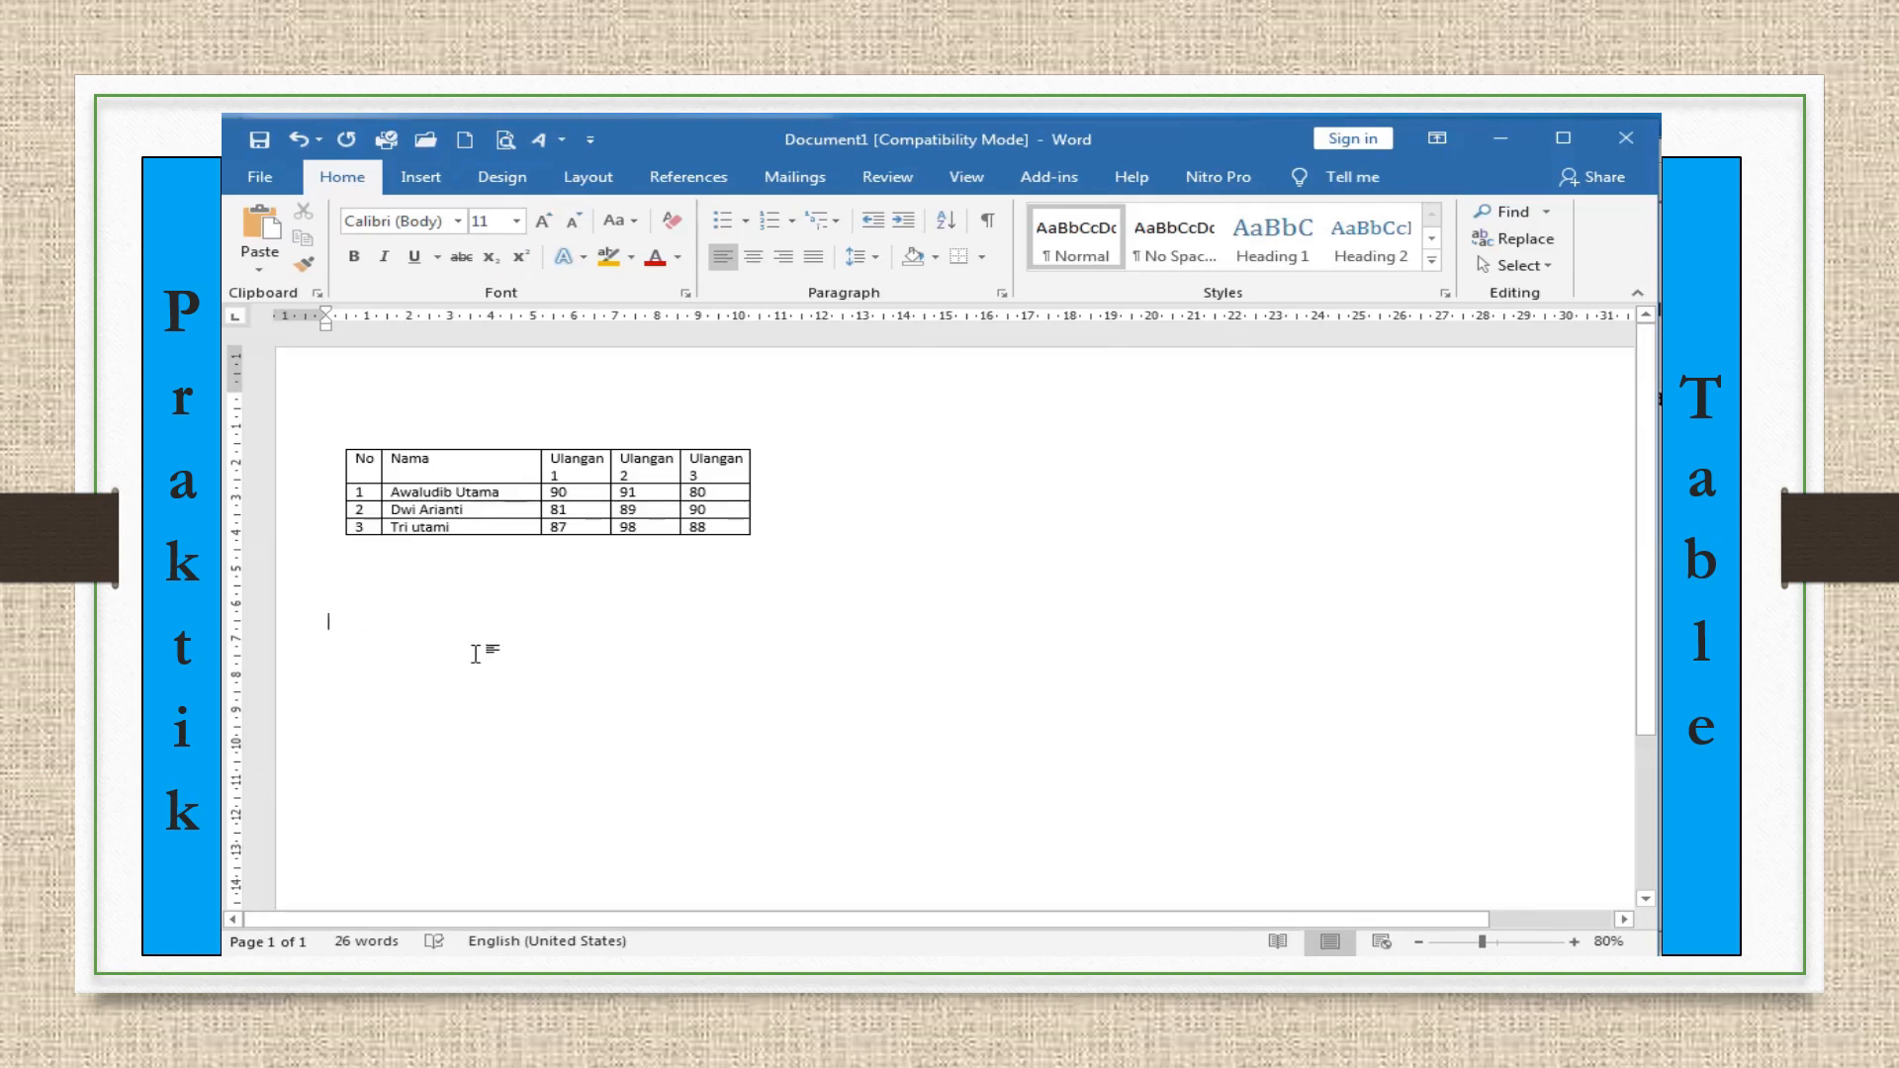
{"action": "left_click", "coordinate": [420, 176]}
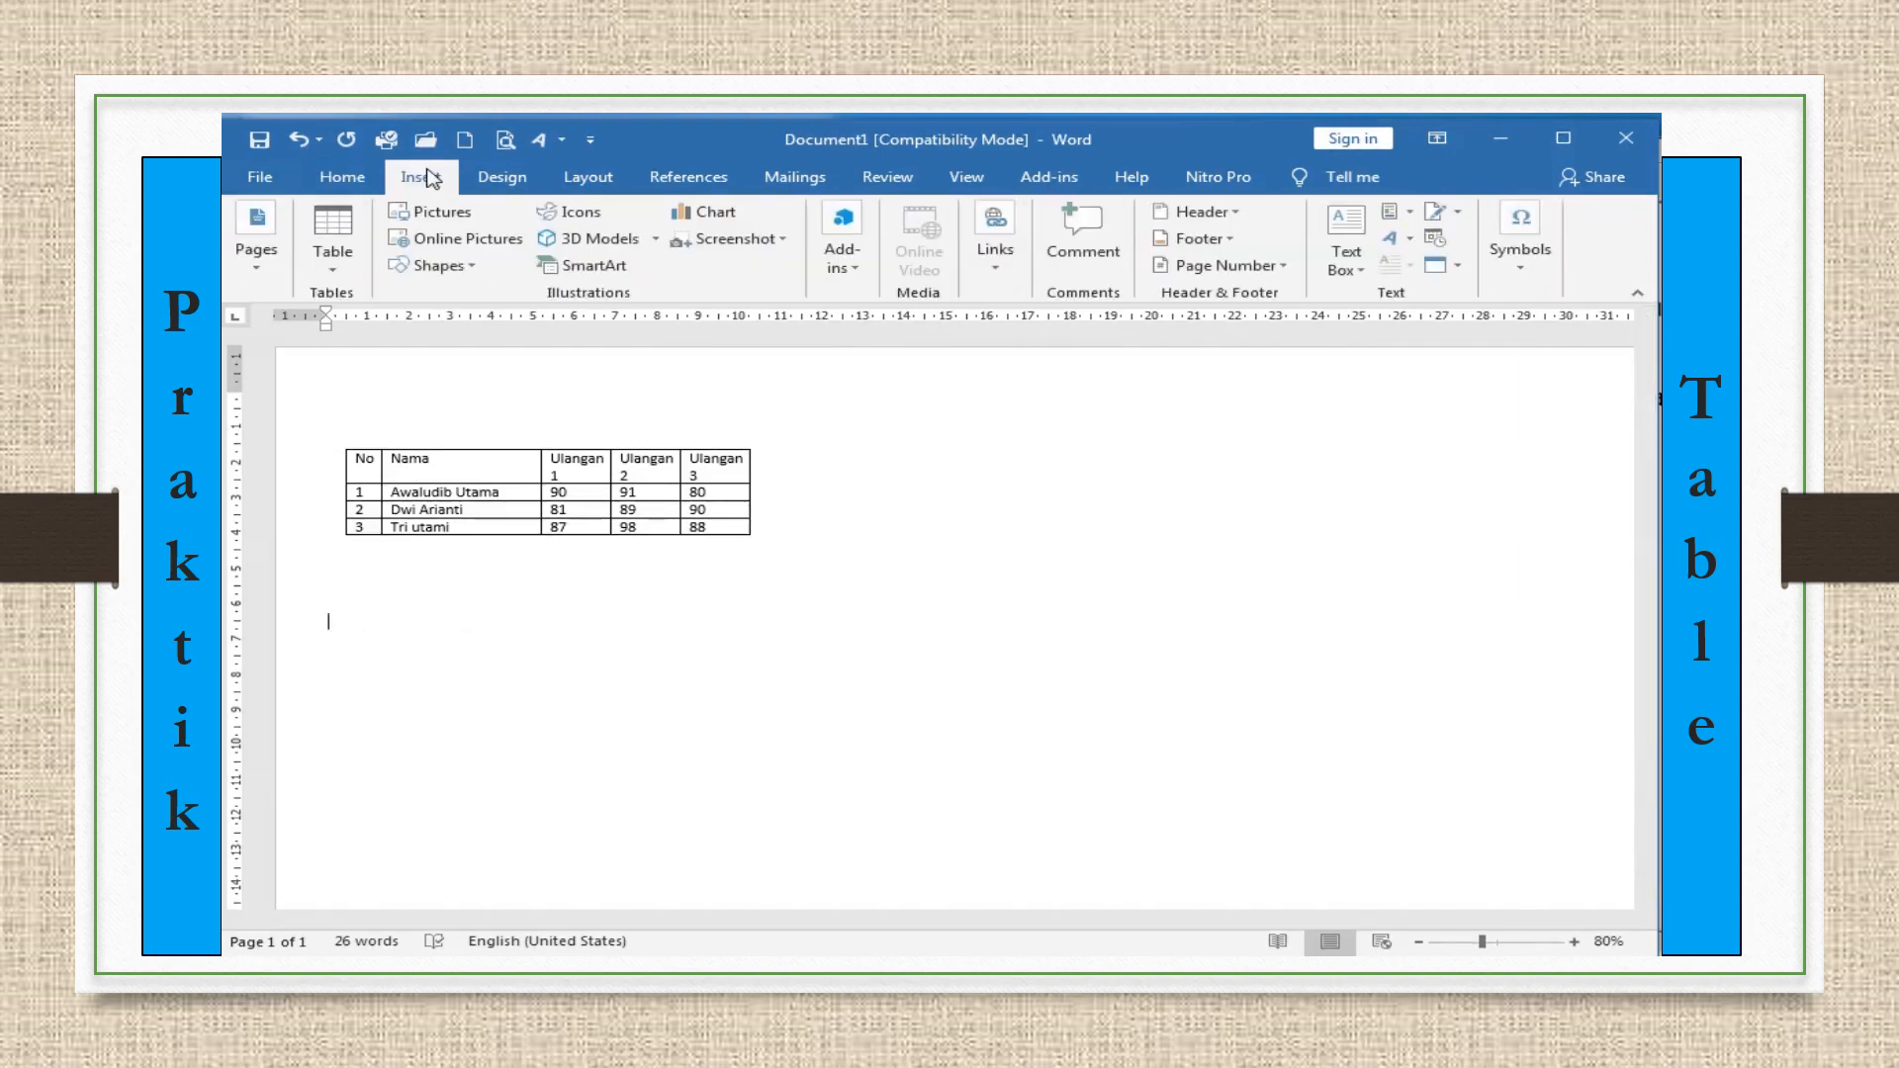
{"action": "left_click", "coordinate": [333, 262]}
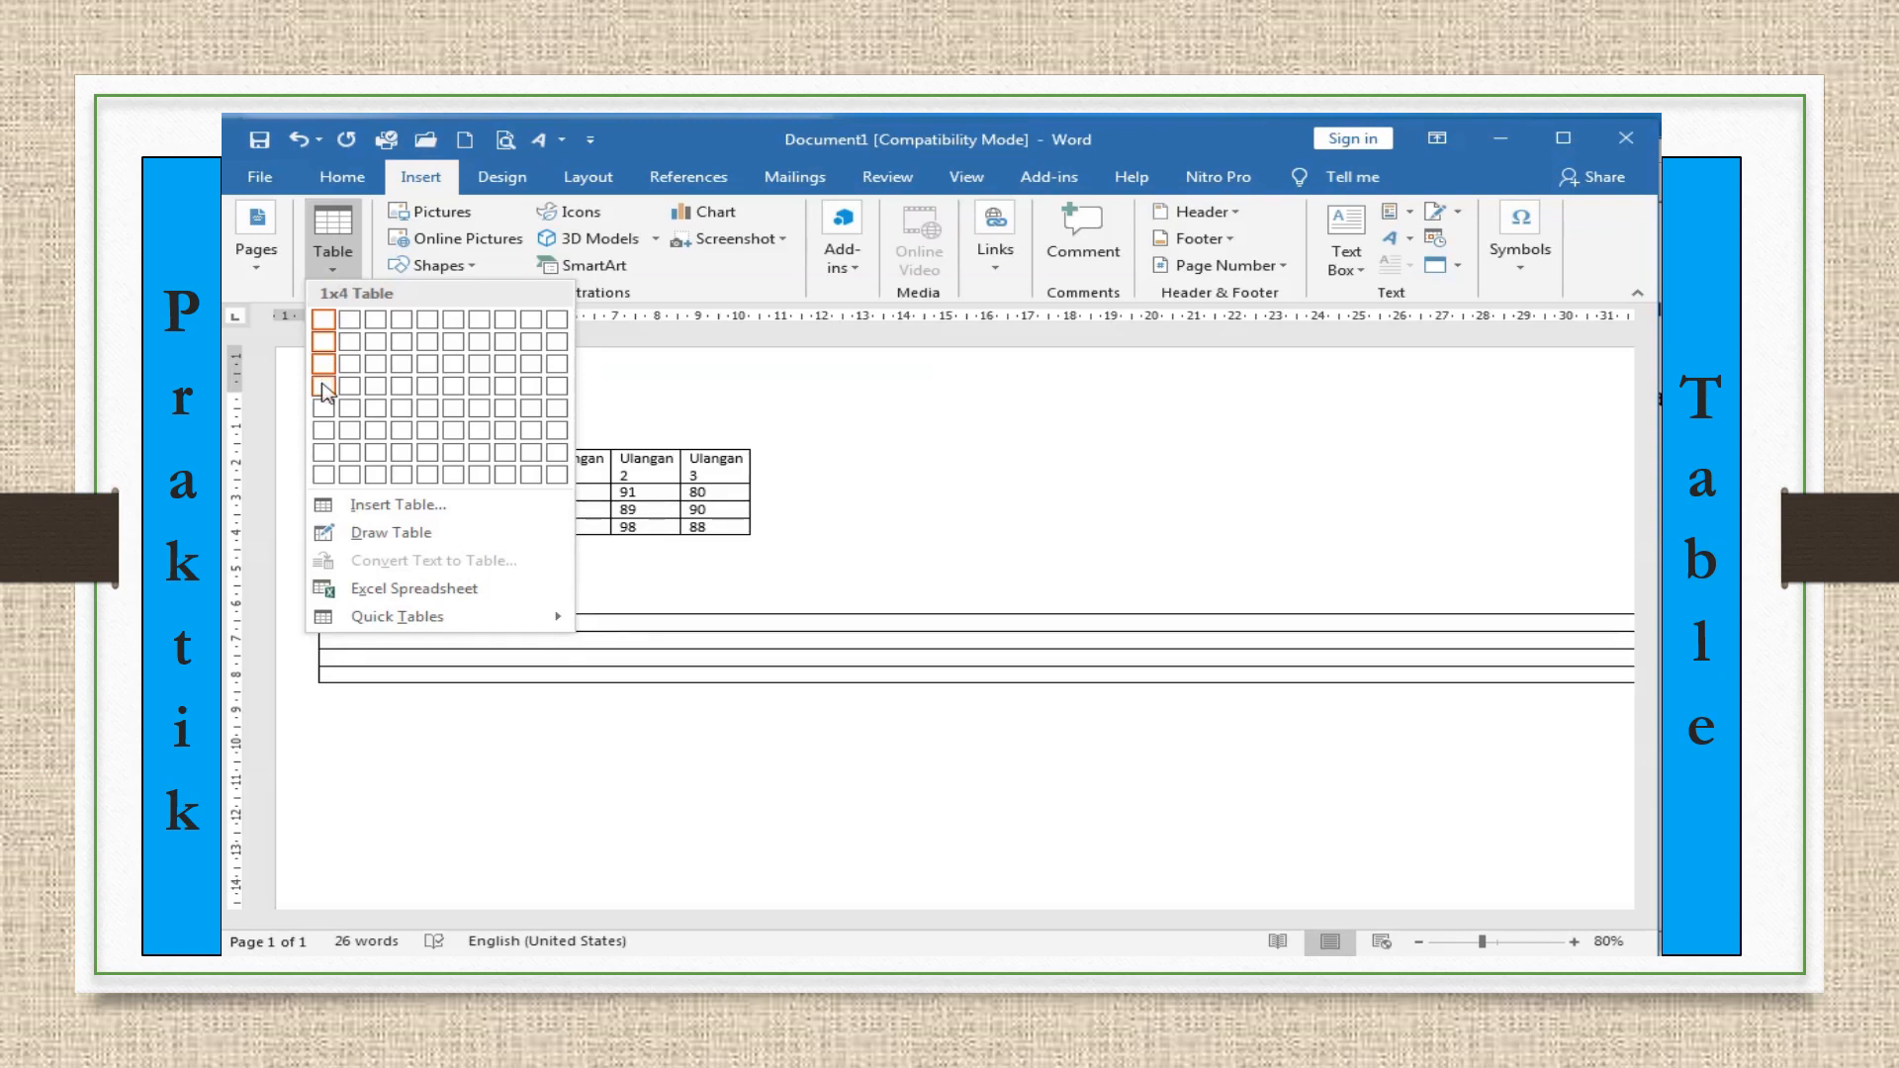
{"action": "left_click", "coordinate": [440, 396]}
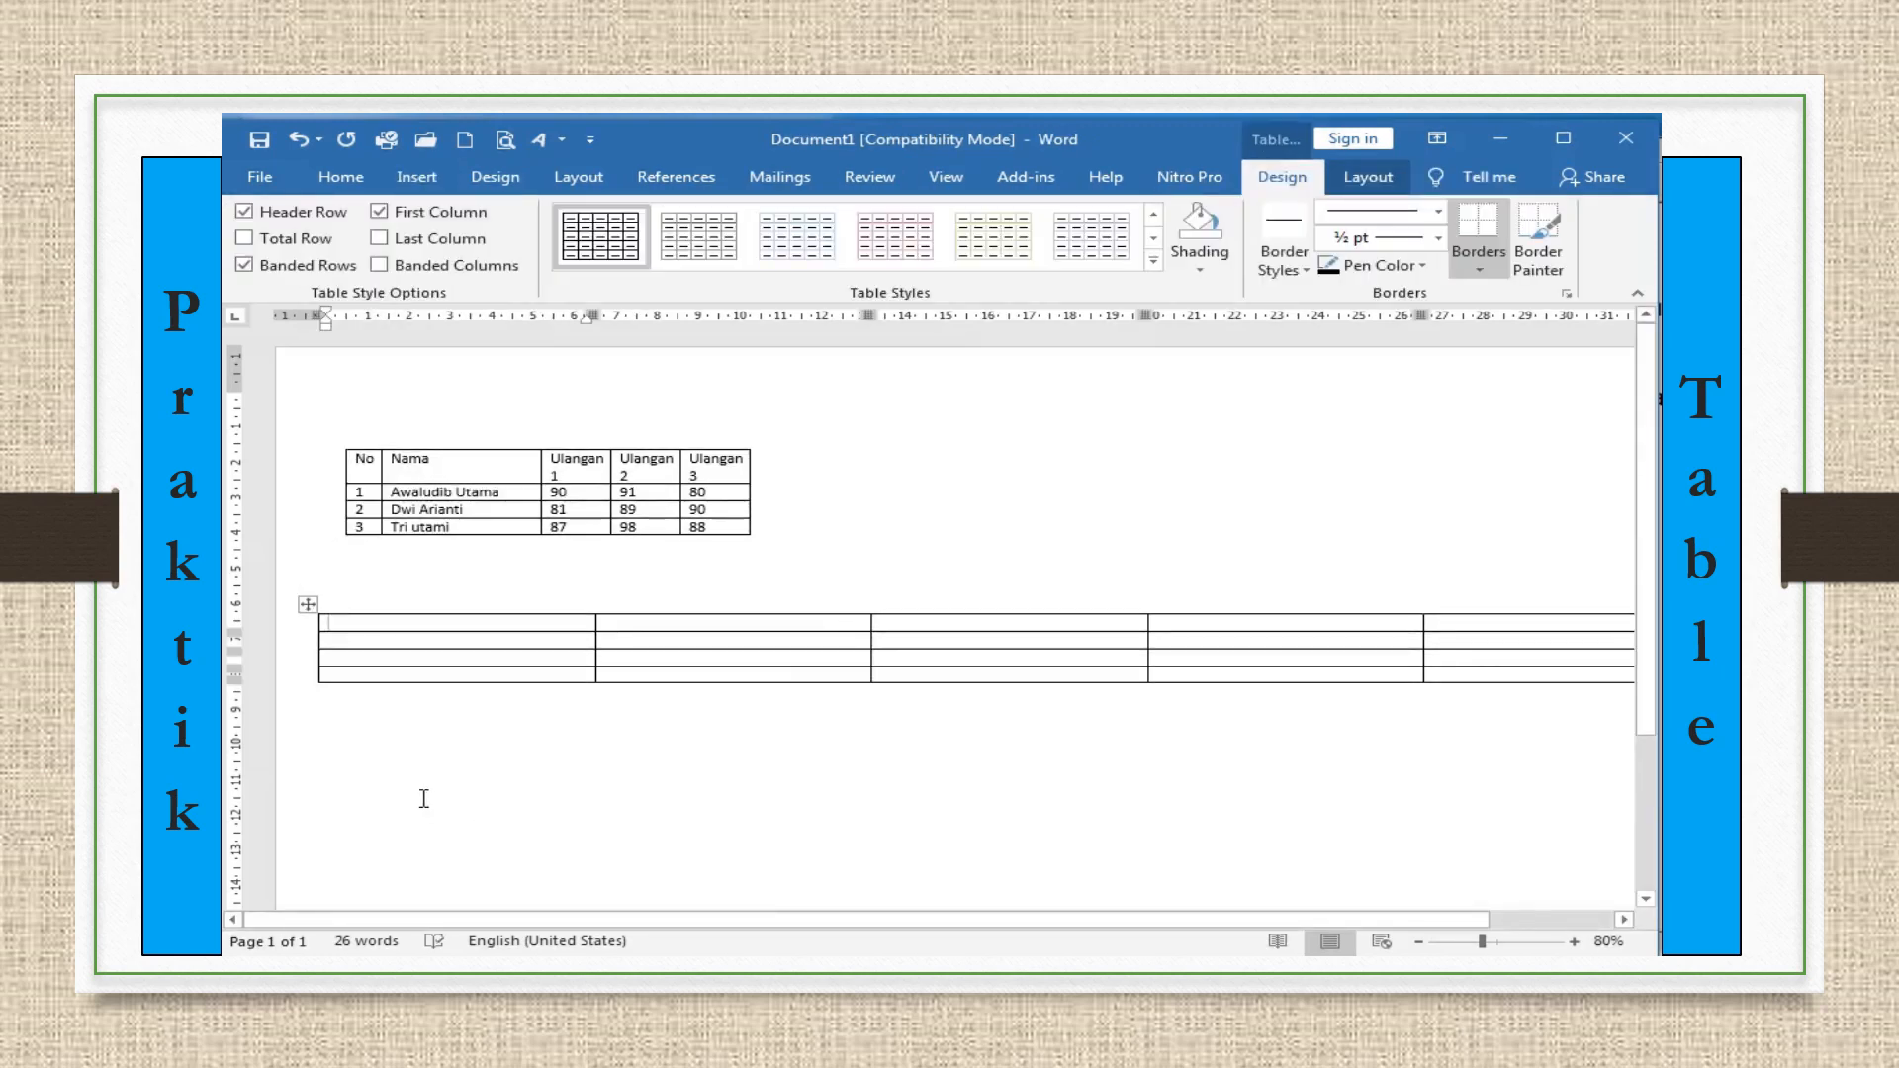
Insert another table below the empty one by specifying 5 columns and 4 rows with fixed automatic column width
{"action": "left_click", "coordinate": [379, 785]}
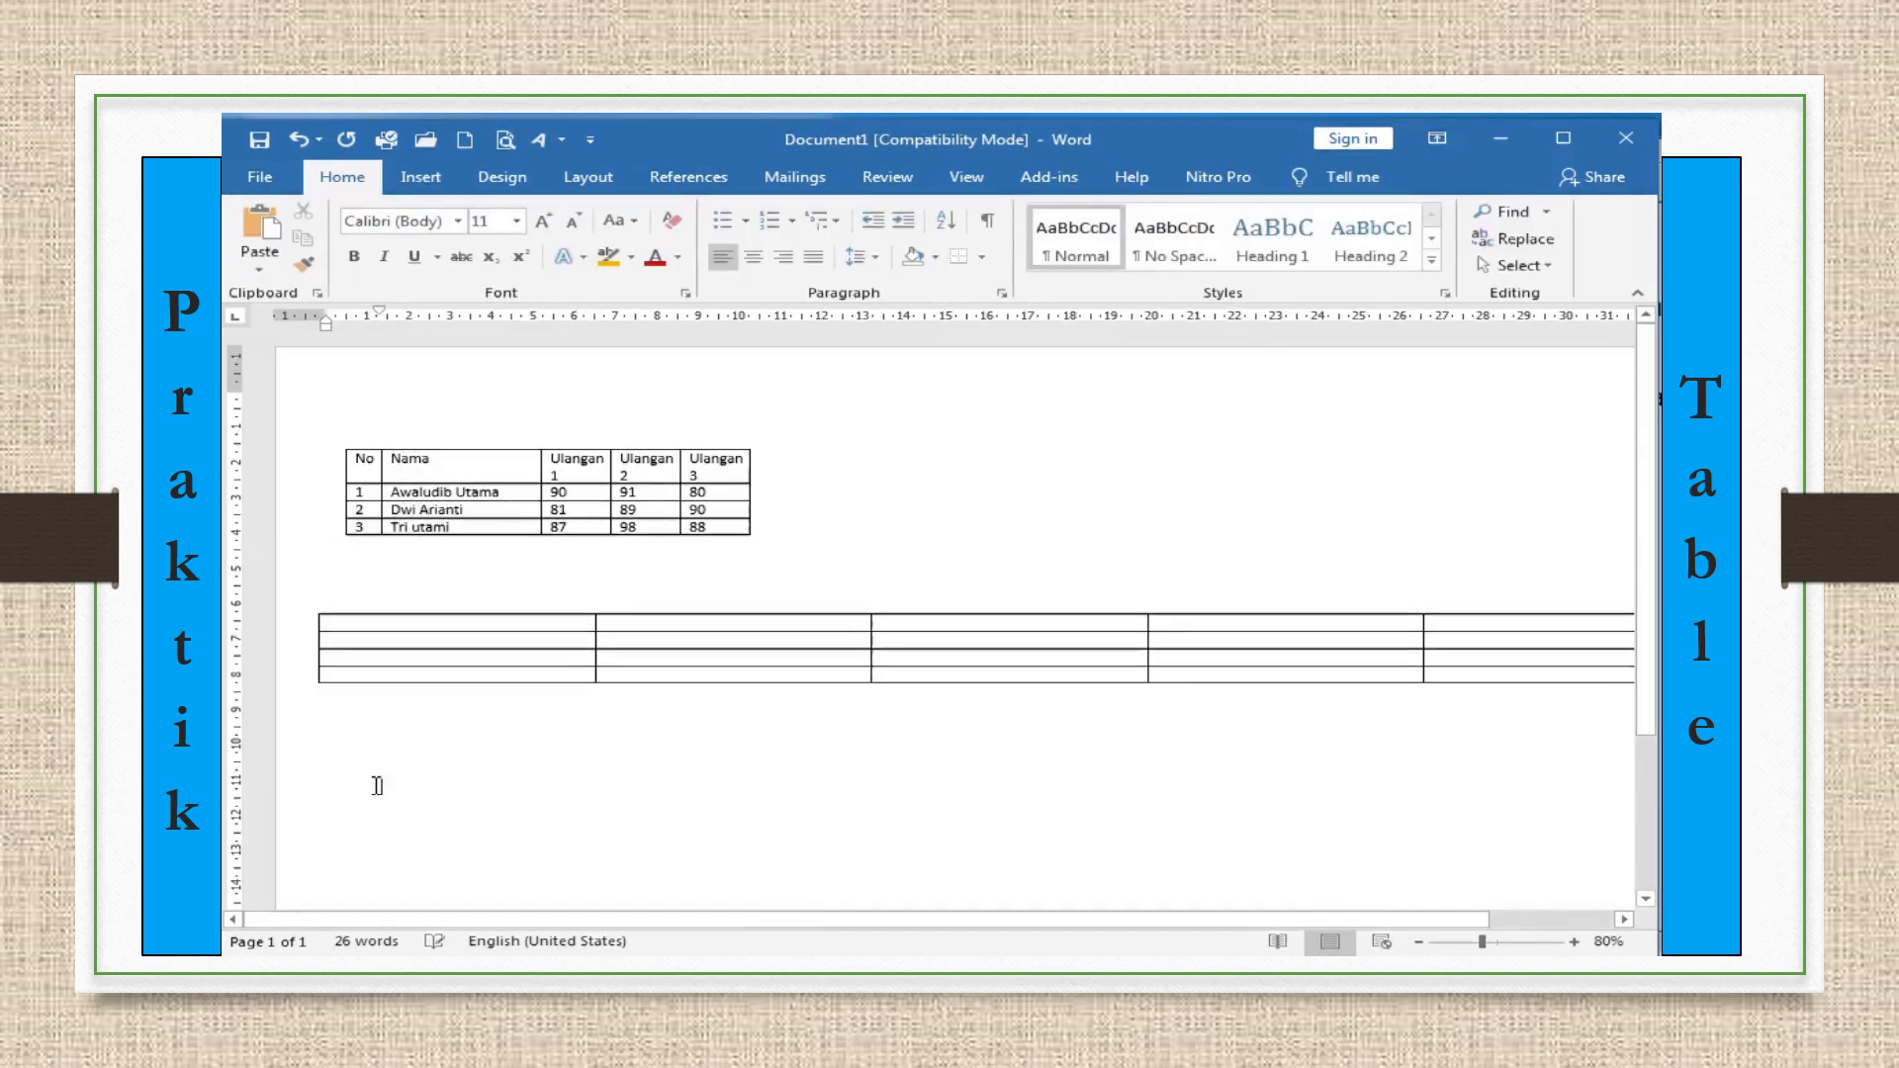
{"action": "key", "text": "ctrl+z"}
{"action": "key", "text": "Return"}
{"action": "key", "text": "Return"}
{"action": "key", "text": "Return"}
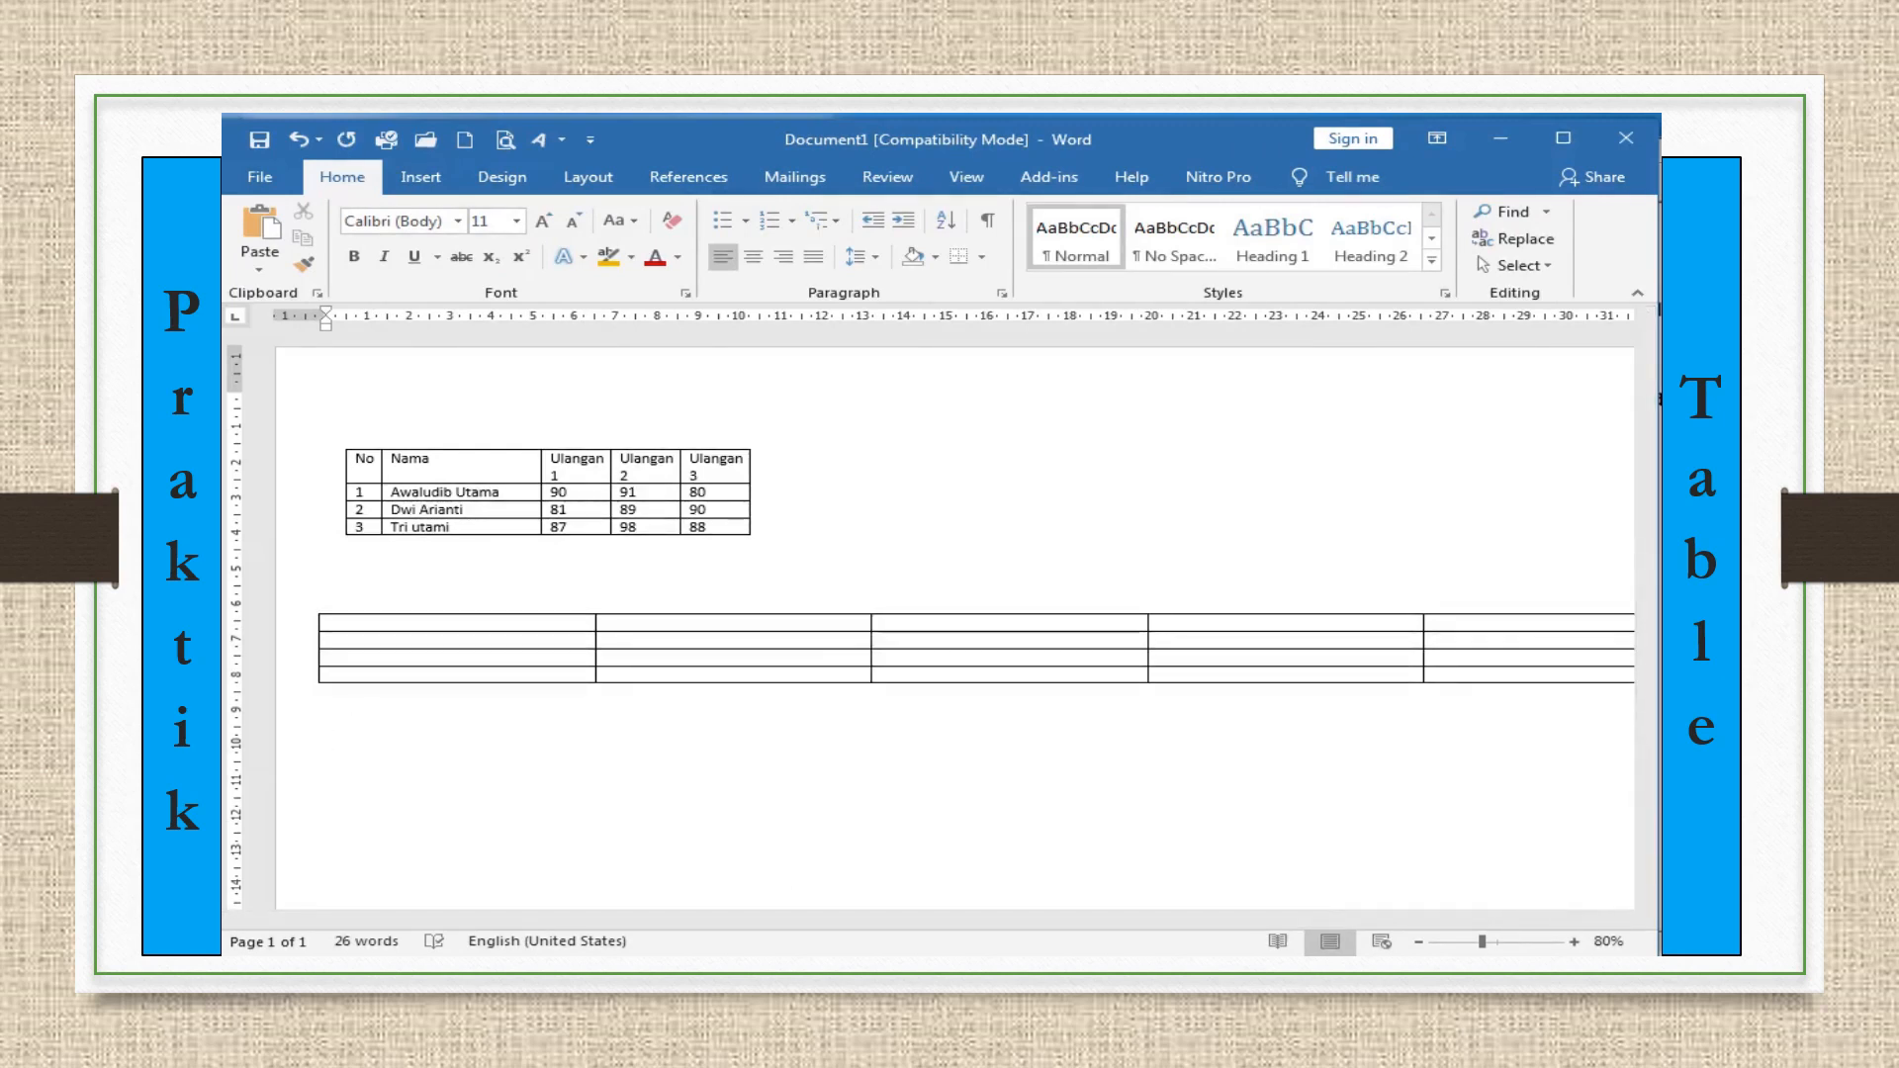
{"action": "left_click", "coordinate": [429, 183]}
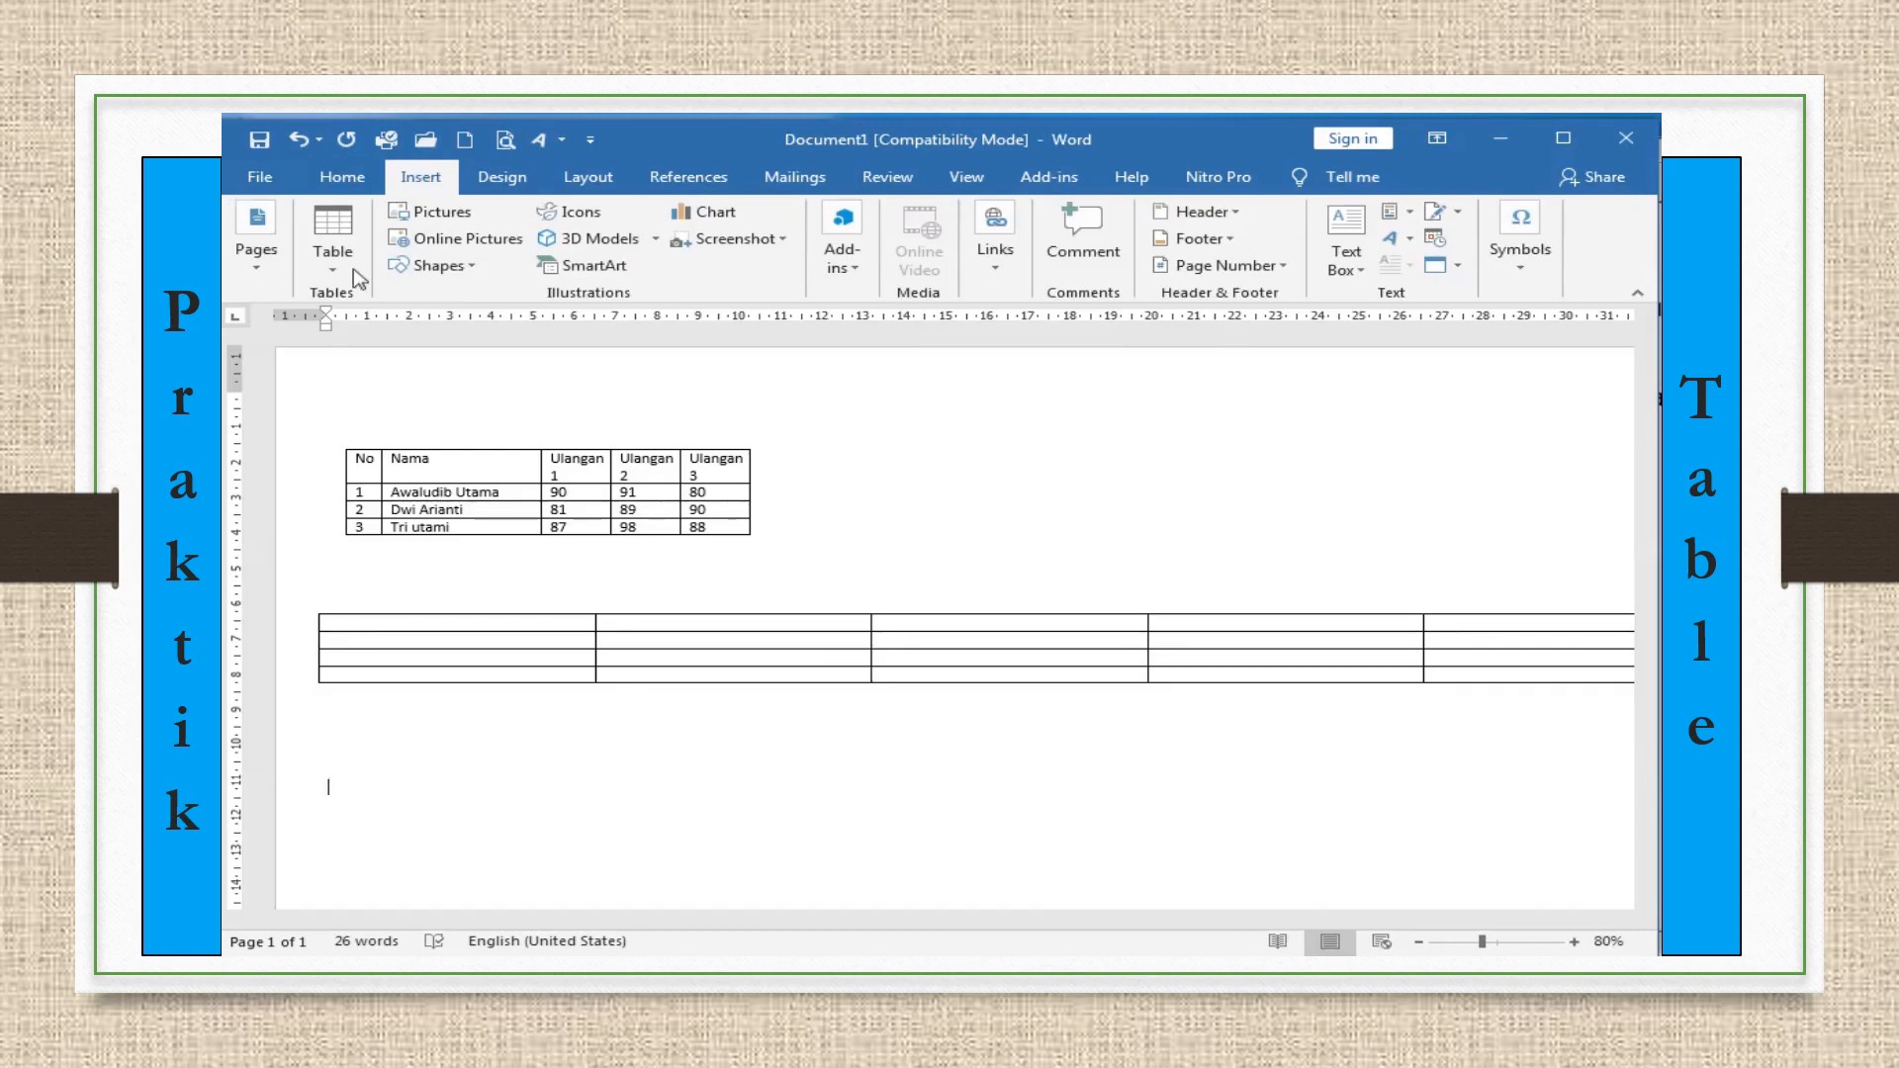
{"action": "left_click", "coordinate": [326, 247]}
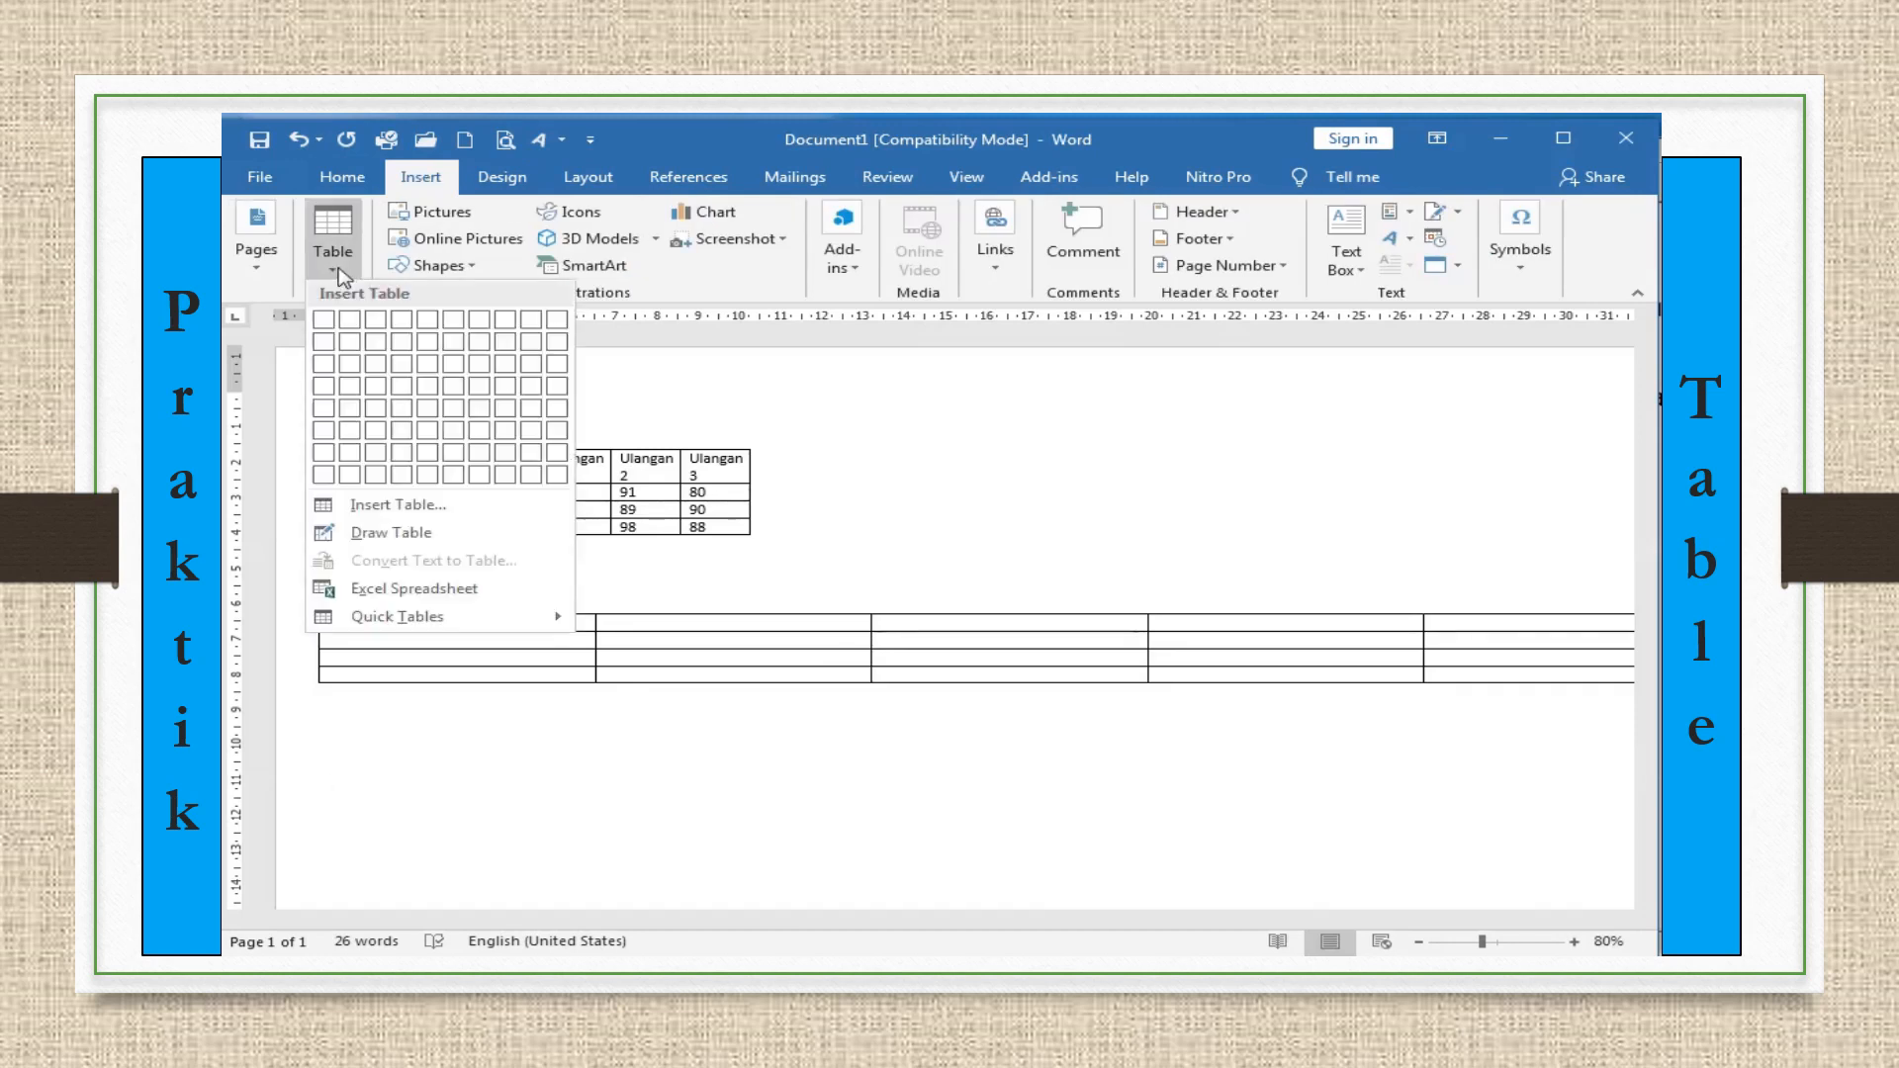
{"action": "left_click", "coordinate": [399, 506]}
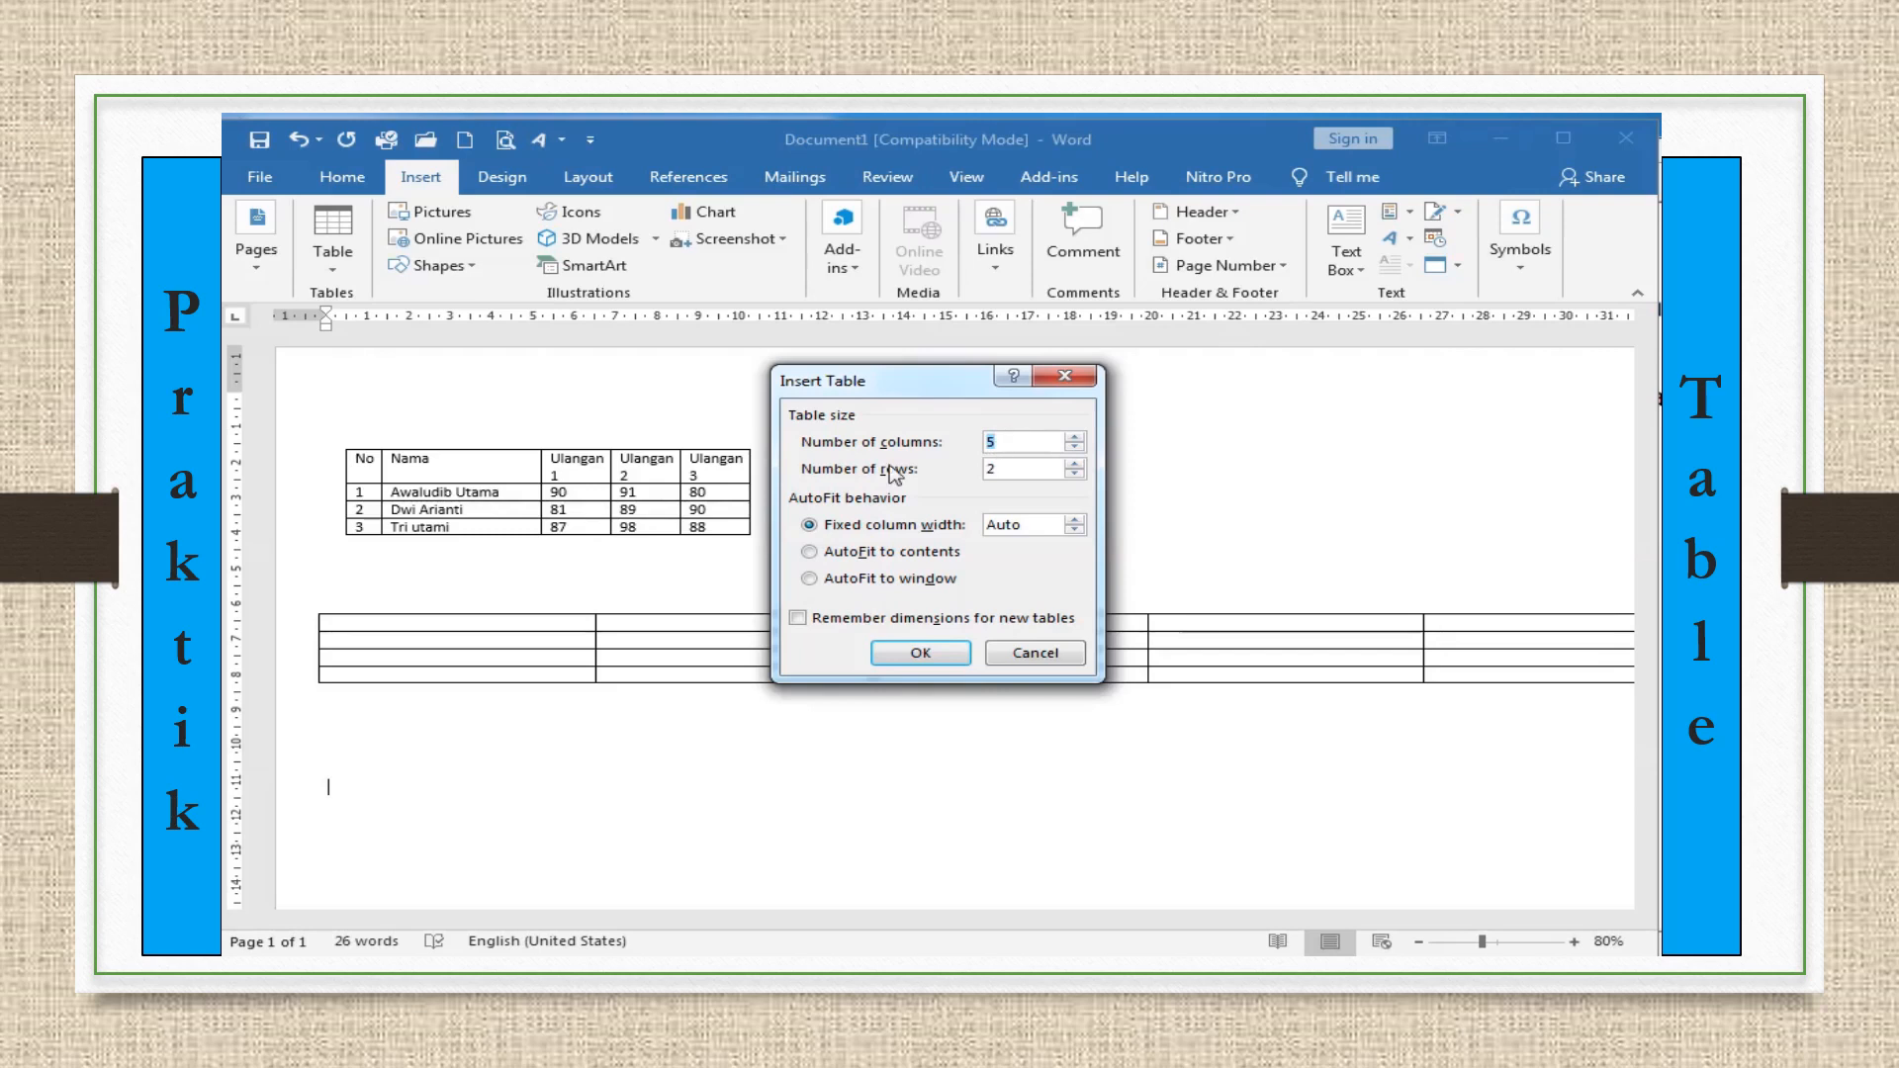
{"action": "left_click_drag", "start_coordinate": [1003, 471], "coordinate": [968, 470]}
{"action": "type", "text": "4"}
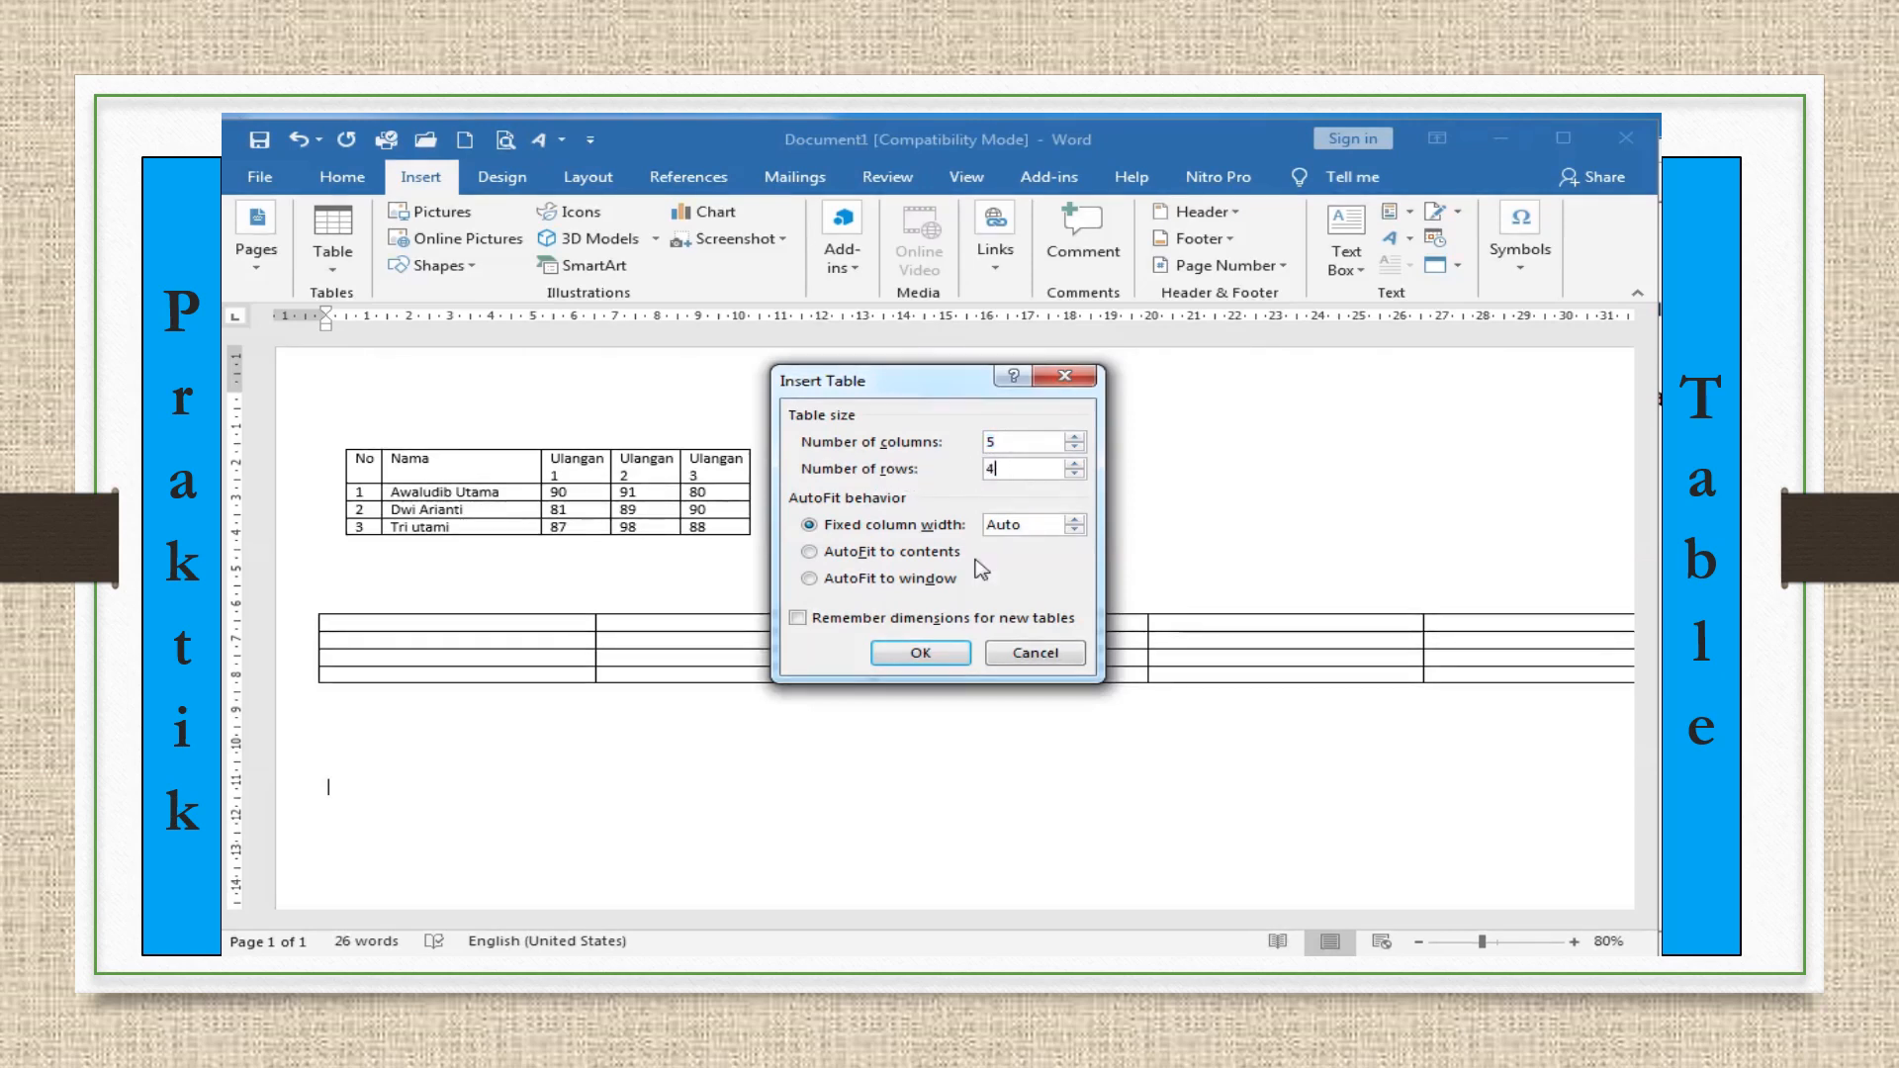
{"action": "left_click", "coordinate": [943, 653]}
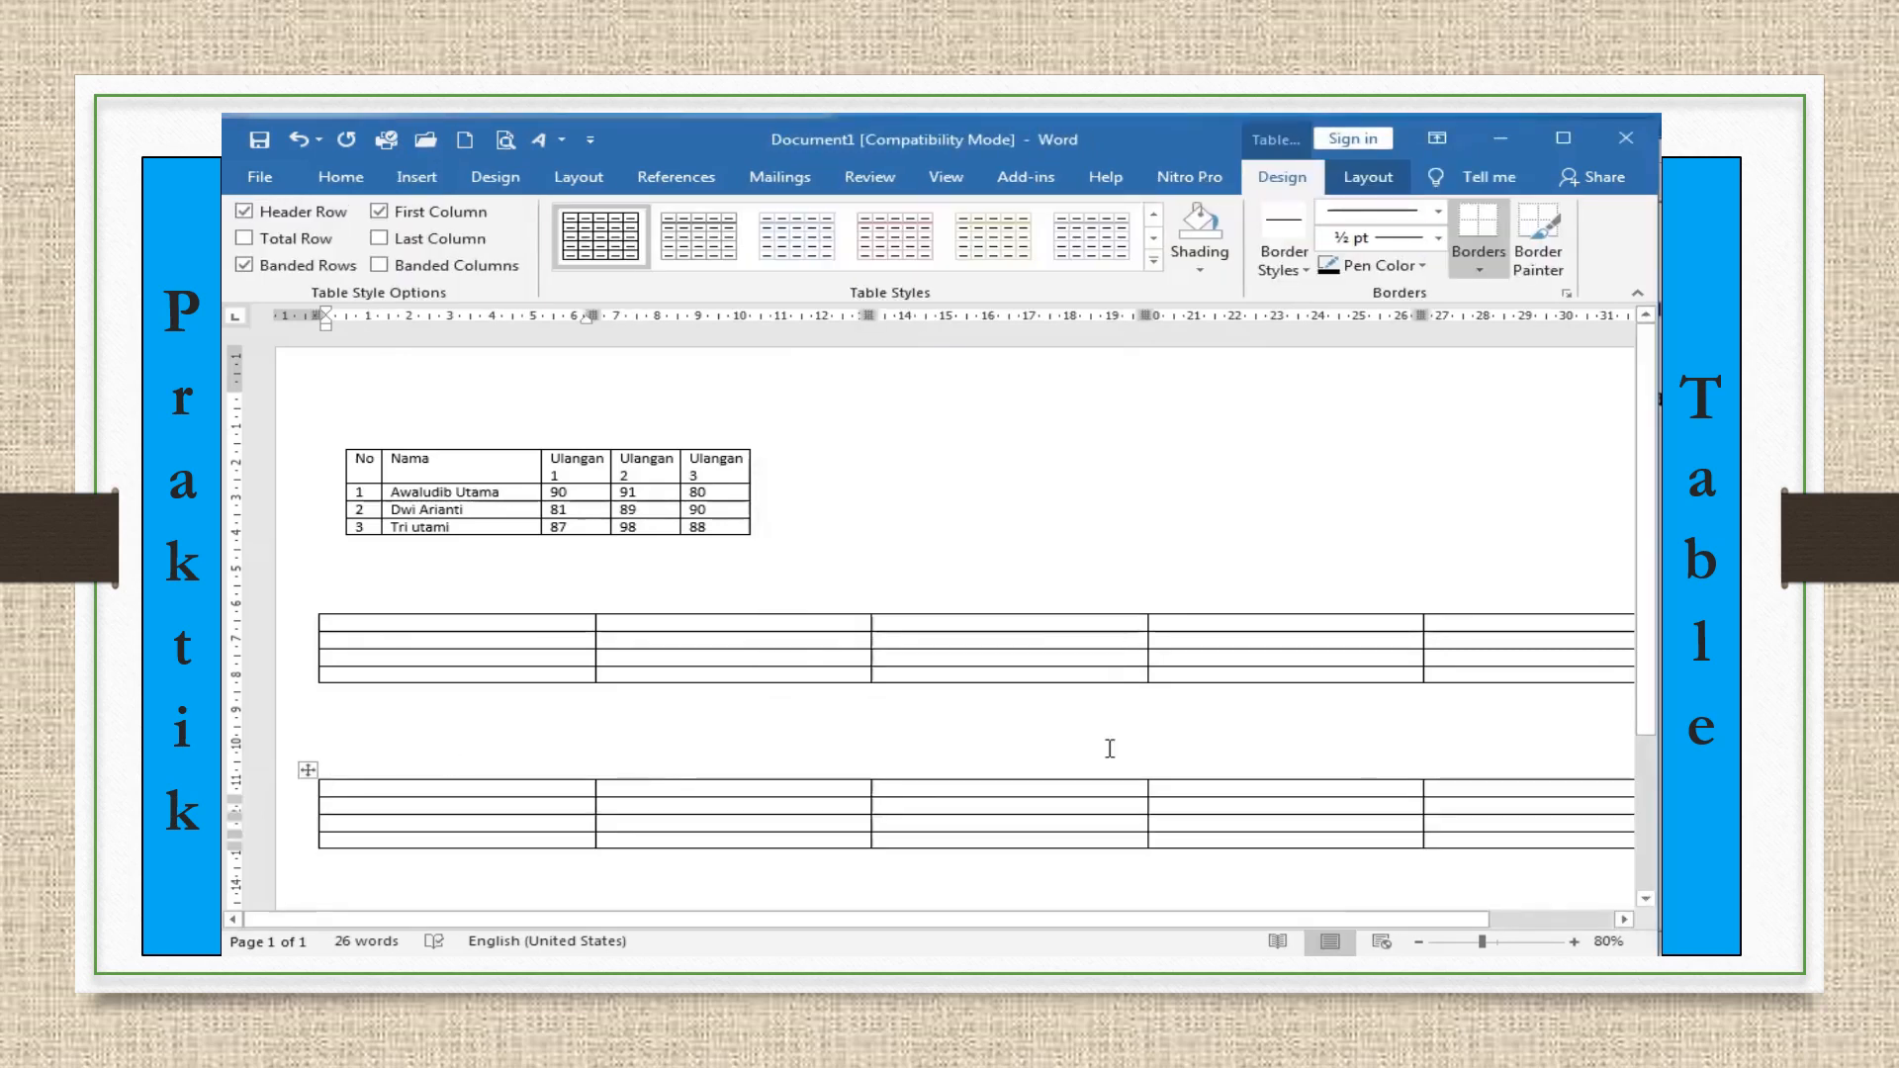
Shrink the upper empty table to about the score table's width and adjust its column widths to match, with a wide second column
{"action": "left_click", "coordinate": [1418, 942]}
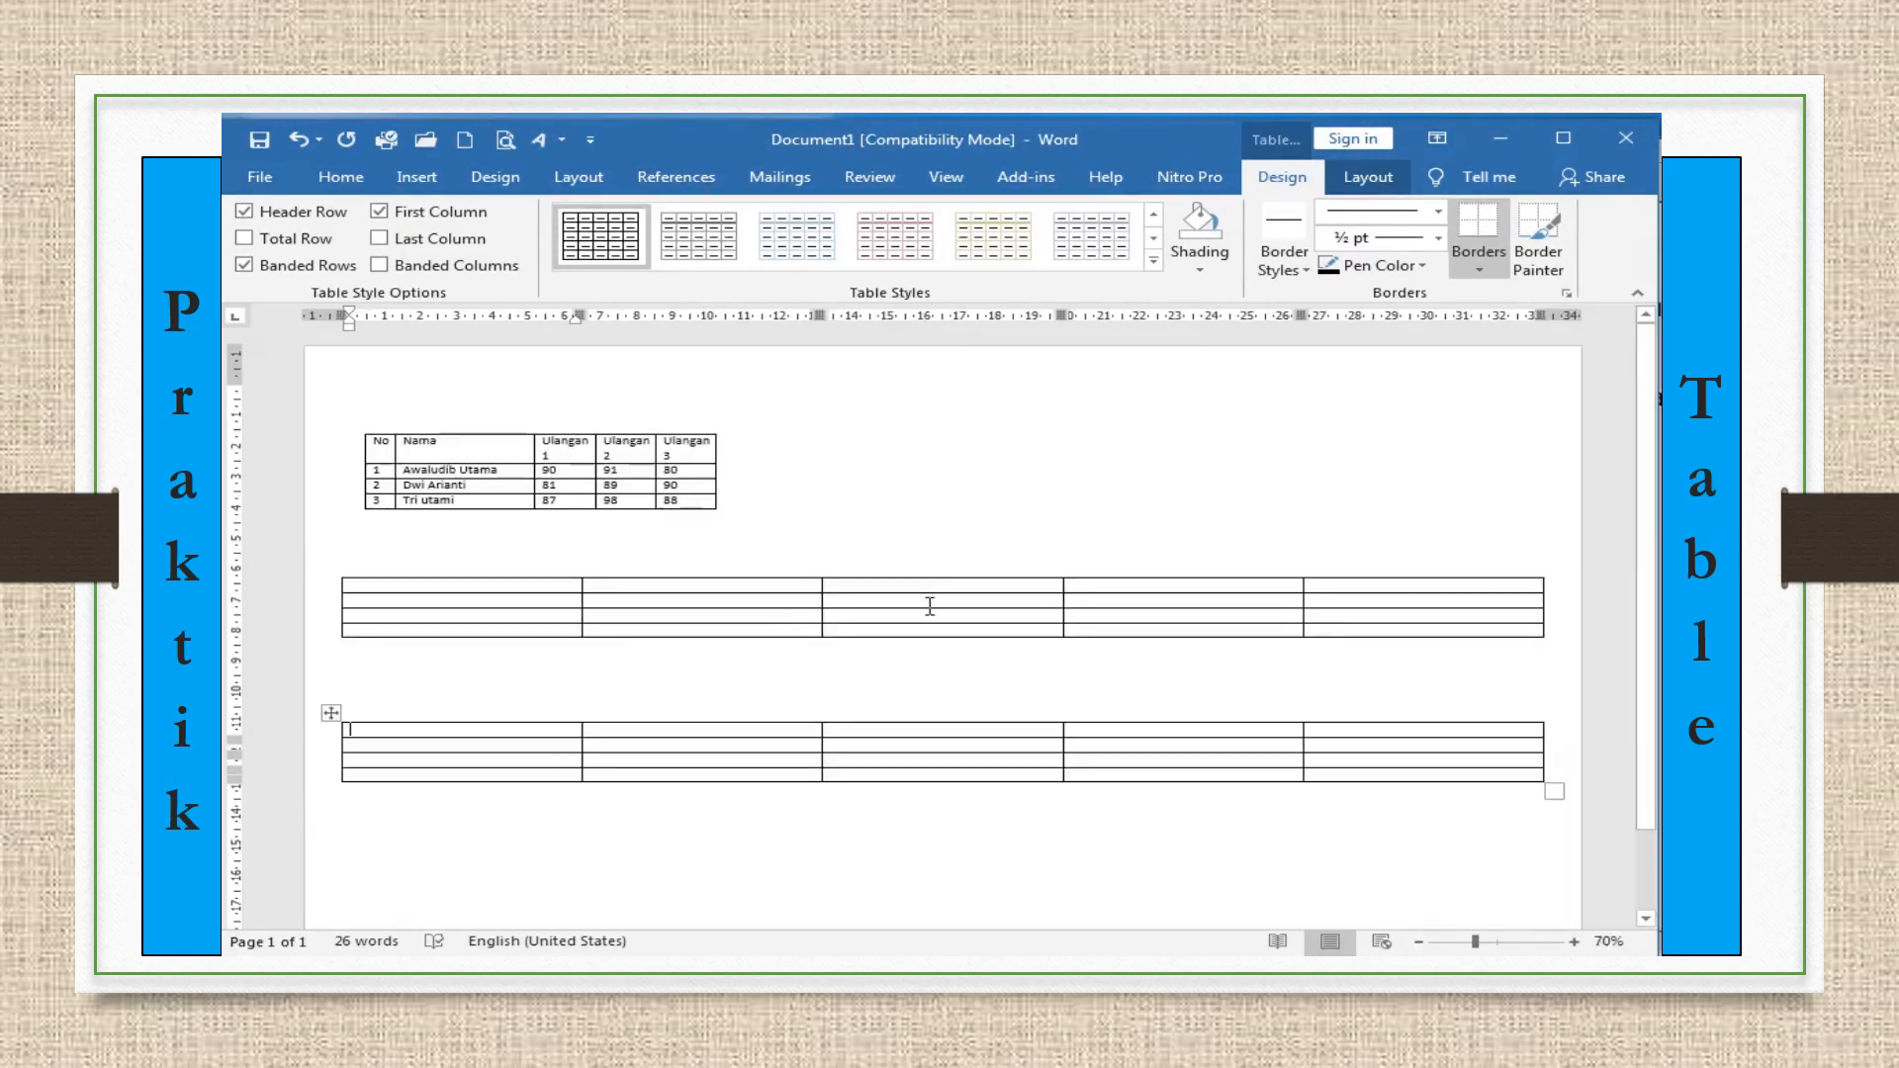
{"action": "left_click", "coordinate": [789, 598]}
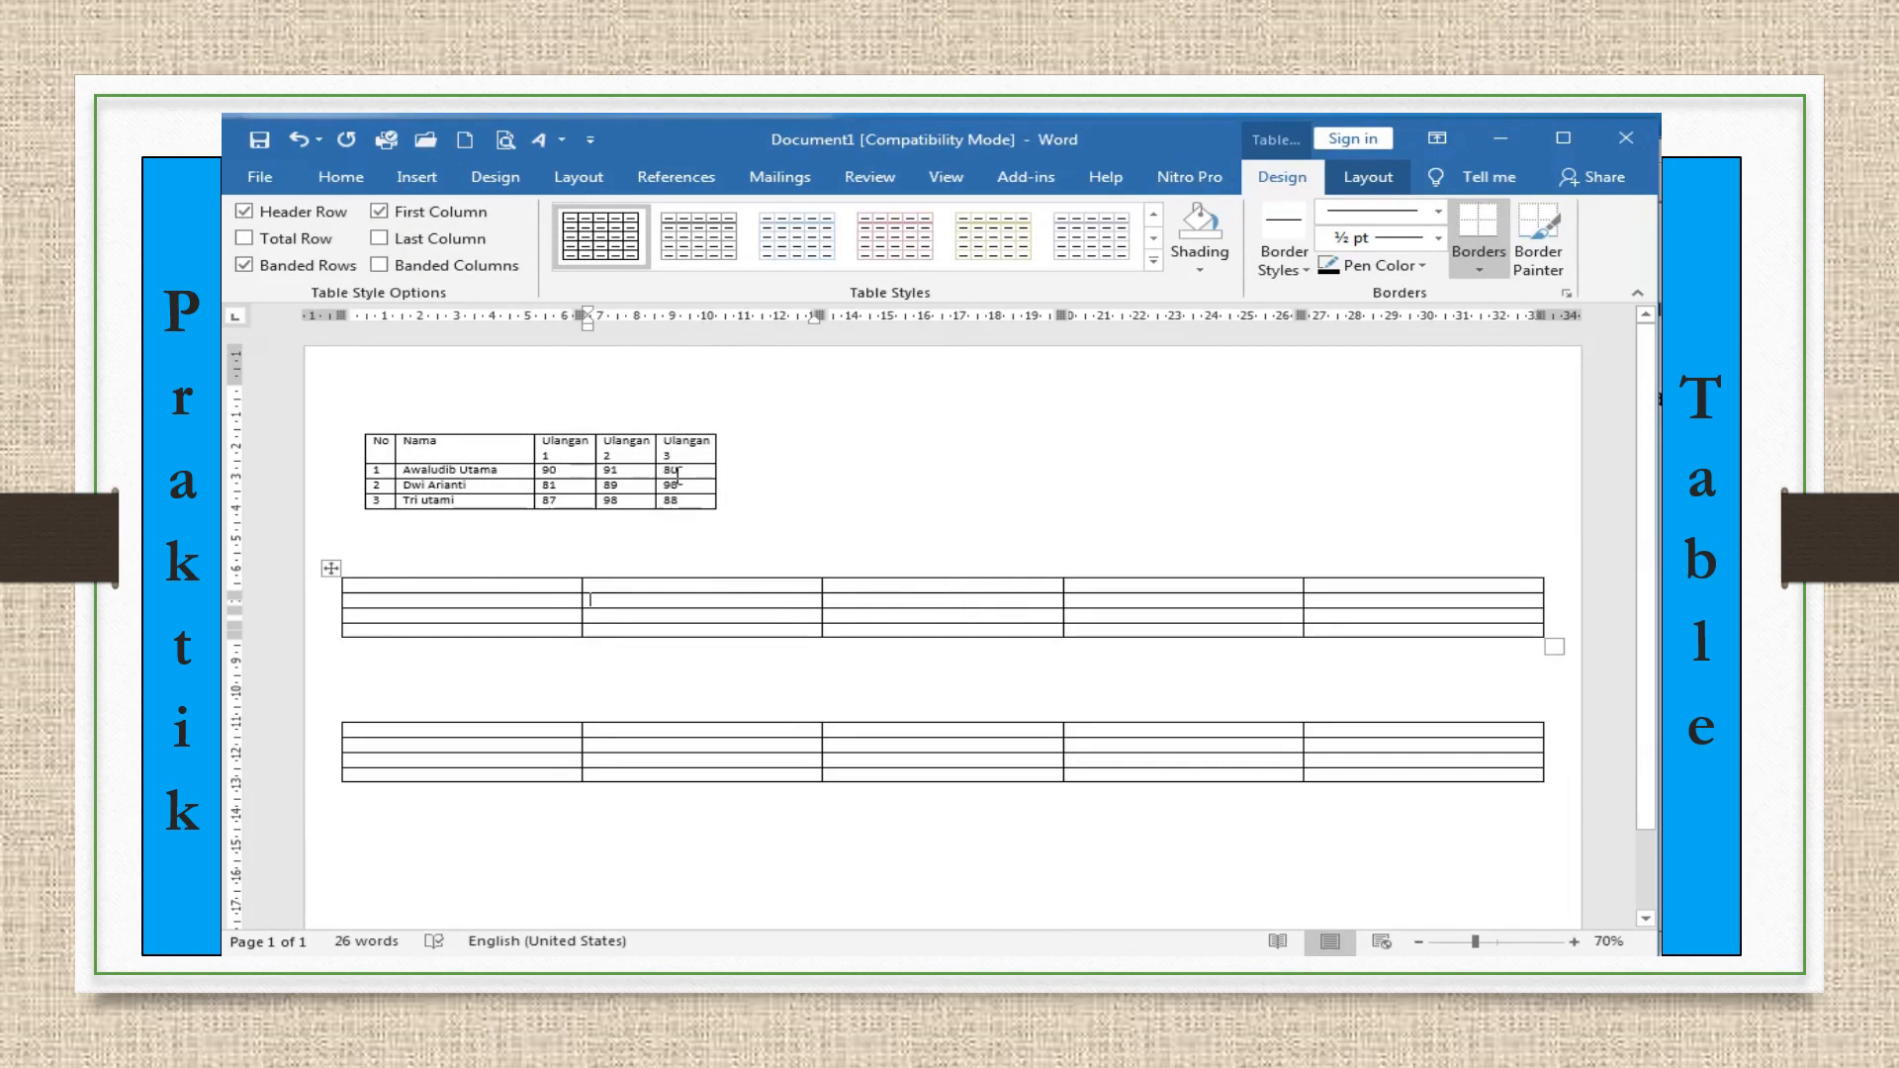
{"action": "left_click_drag", "start_coordinate": [1549, 650], "coordinate": [708, 660]}
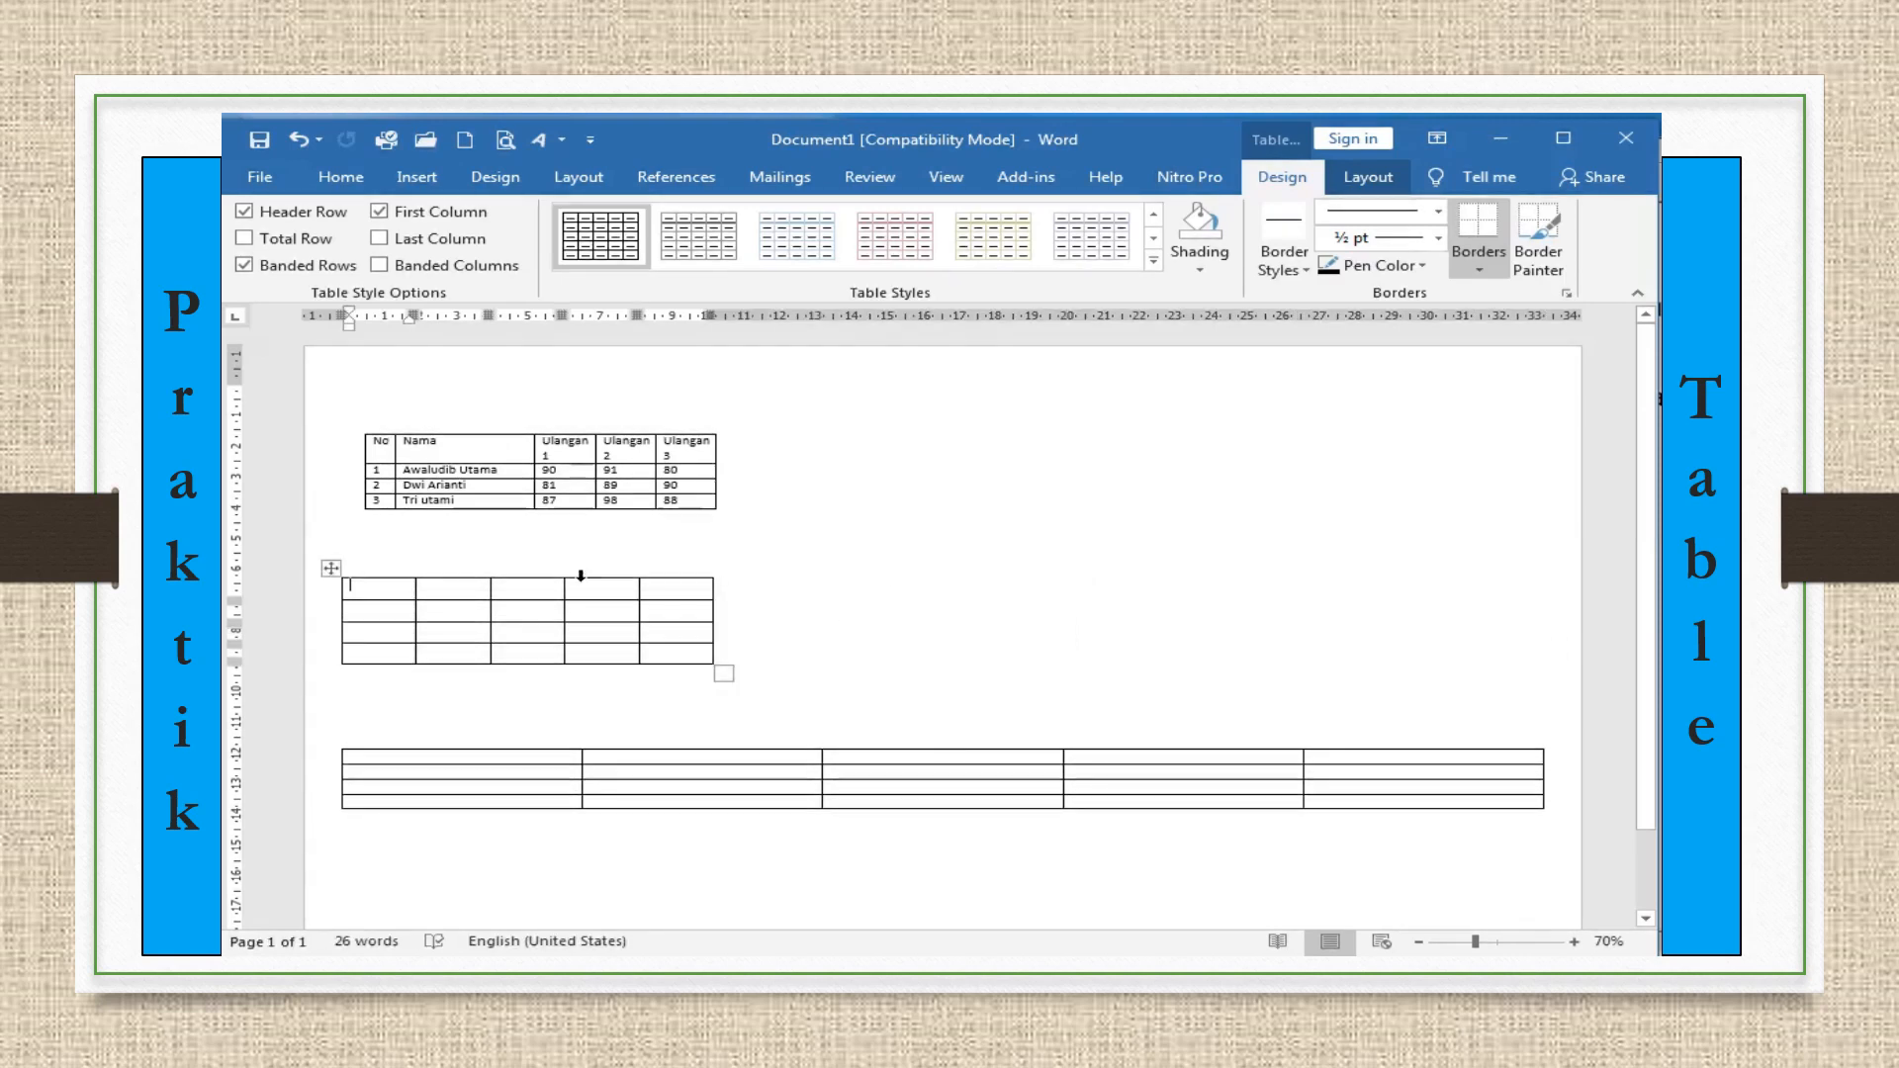
{"action": "left_click", "coordinate": [440, 590]}
{"action": "mouse_move", "coordinate": [414, 591]}
{"action": "left_mouse_down"}
{"action": "mouse_move", "coordinate": [384, 590]}
{"action": "mouse_move", "coordinate": [664, 597]}
{"action": "left_mouse_up"}
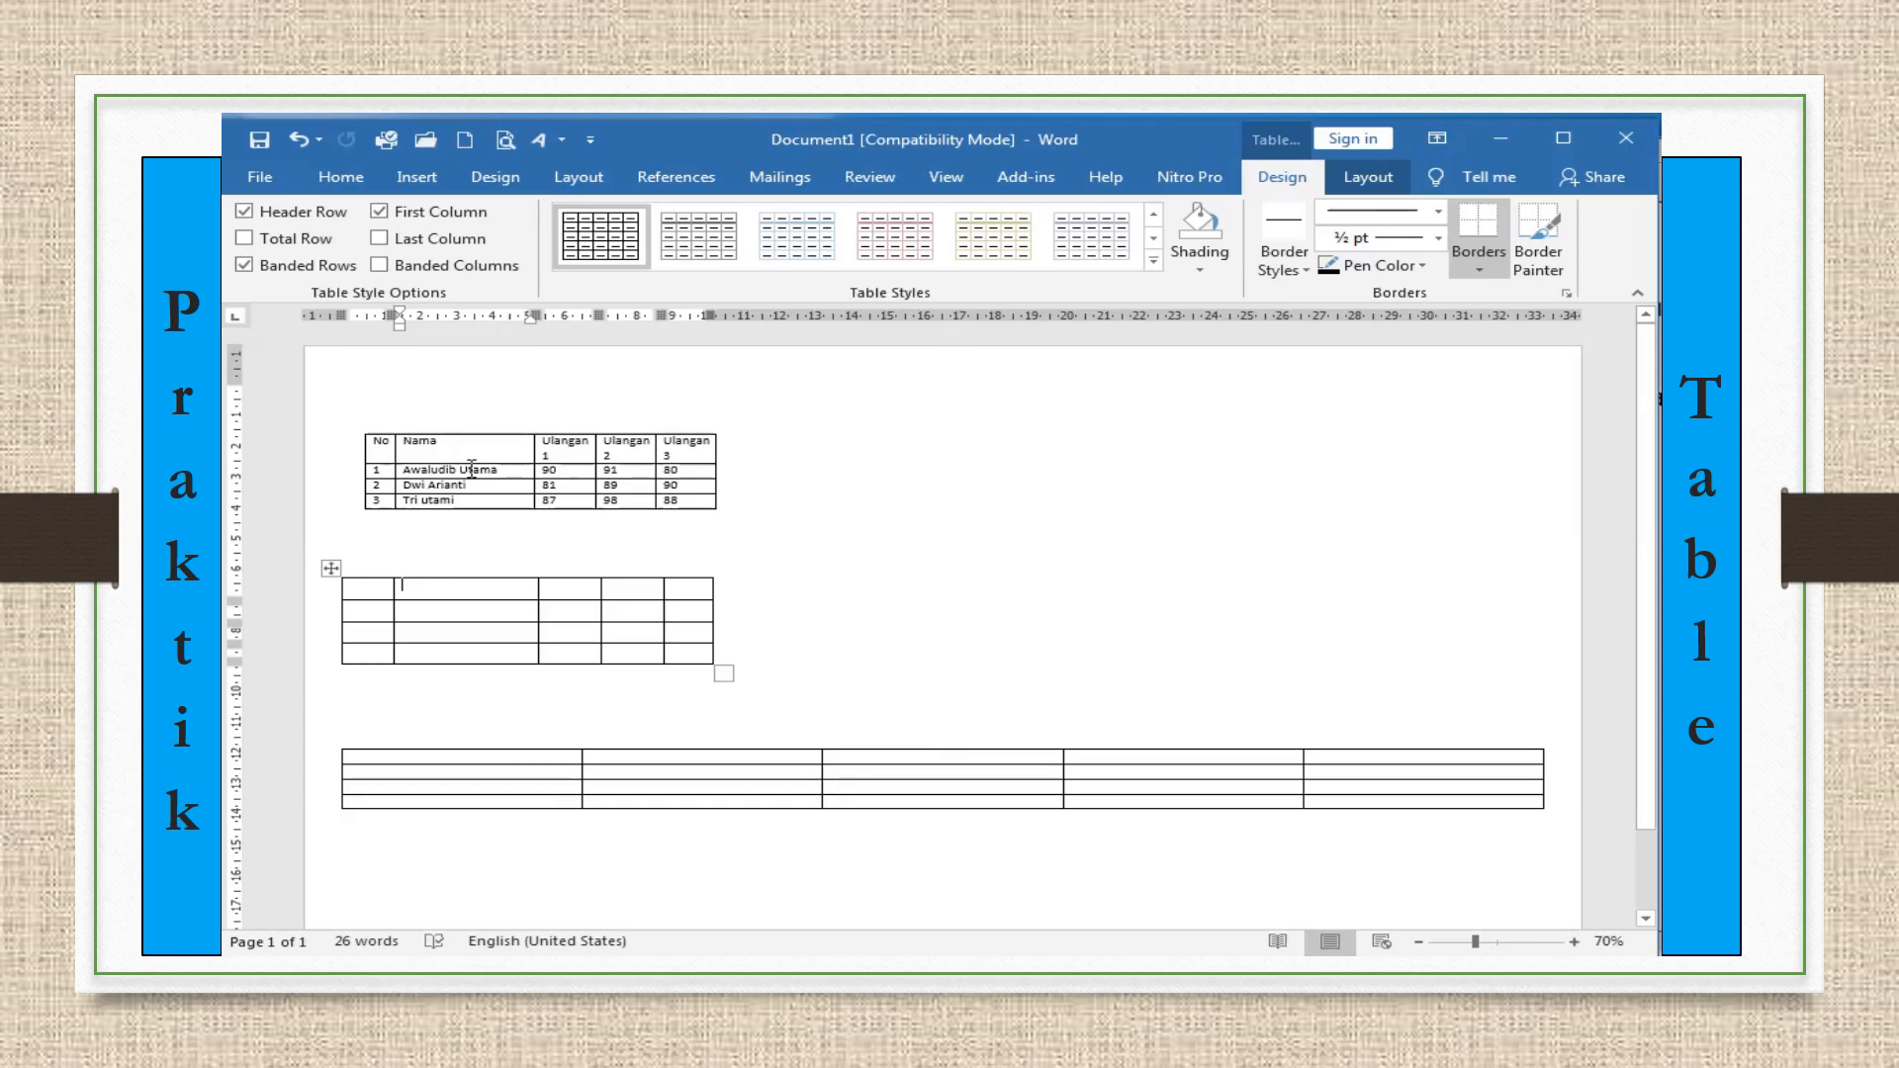
Fill the resized table with headings No, Nama, Ulangan 1, 2 and 3, and three numbered students' names with scores 90/91/80, 81/89/90 and 87/98/88
{"action": "type", "text": "No\tNama\tUlangan 1\tUlangan 2\tUlangan 3 1\tAwaludib Utama\t90\t91\t80 2\tDwi Arianti\t81\t89\t90 3\tTri utami\t87\t98\t88"}
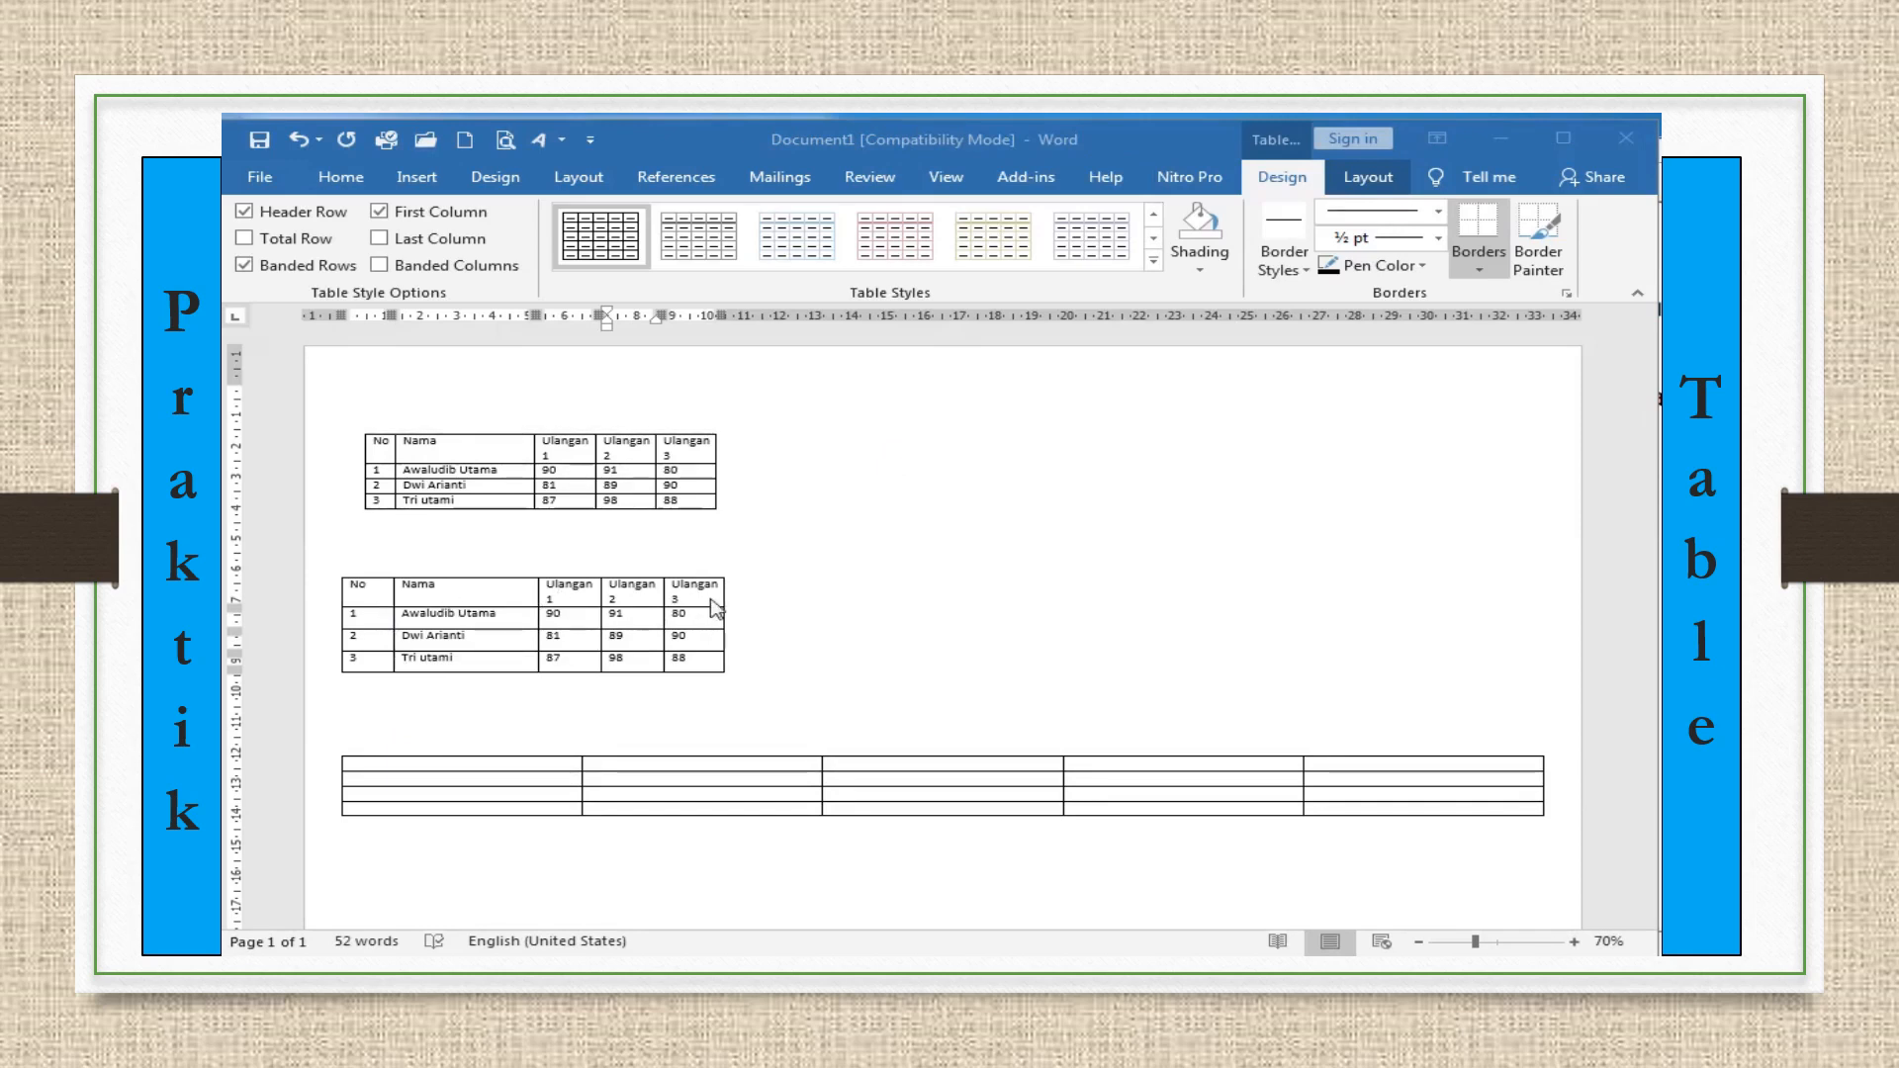
Move the filled table's outer border beside the No column inward to align it with the original score table
{"action": "left_click", "coordinate": [341, 610]}
{"action": "left_click_drag", "start_coordinate": [342, 597], "coordinate": [374, 599]}
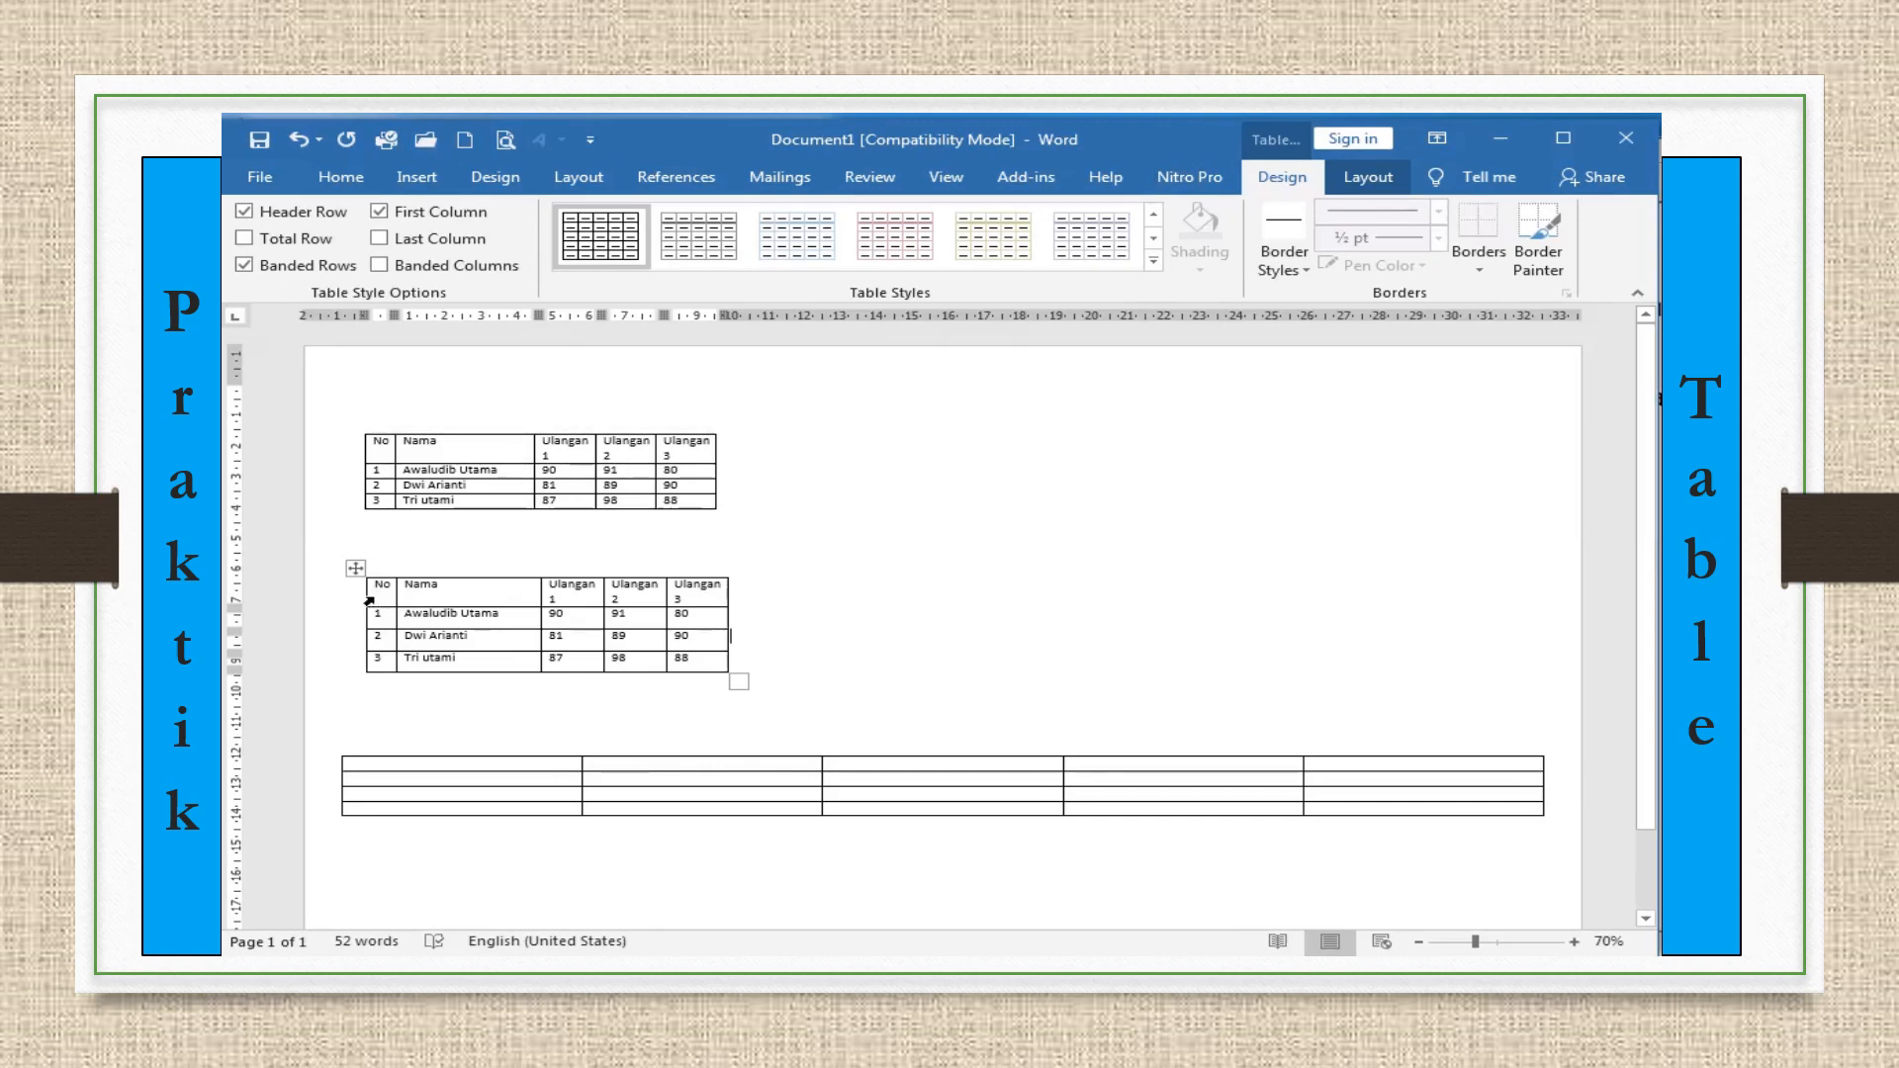
{"action": "left_click", "coordinate": [368, 600]}
Insert an empty row below the header row of the filled table
{"action": "left_click", "coordinate": [385, 597]}
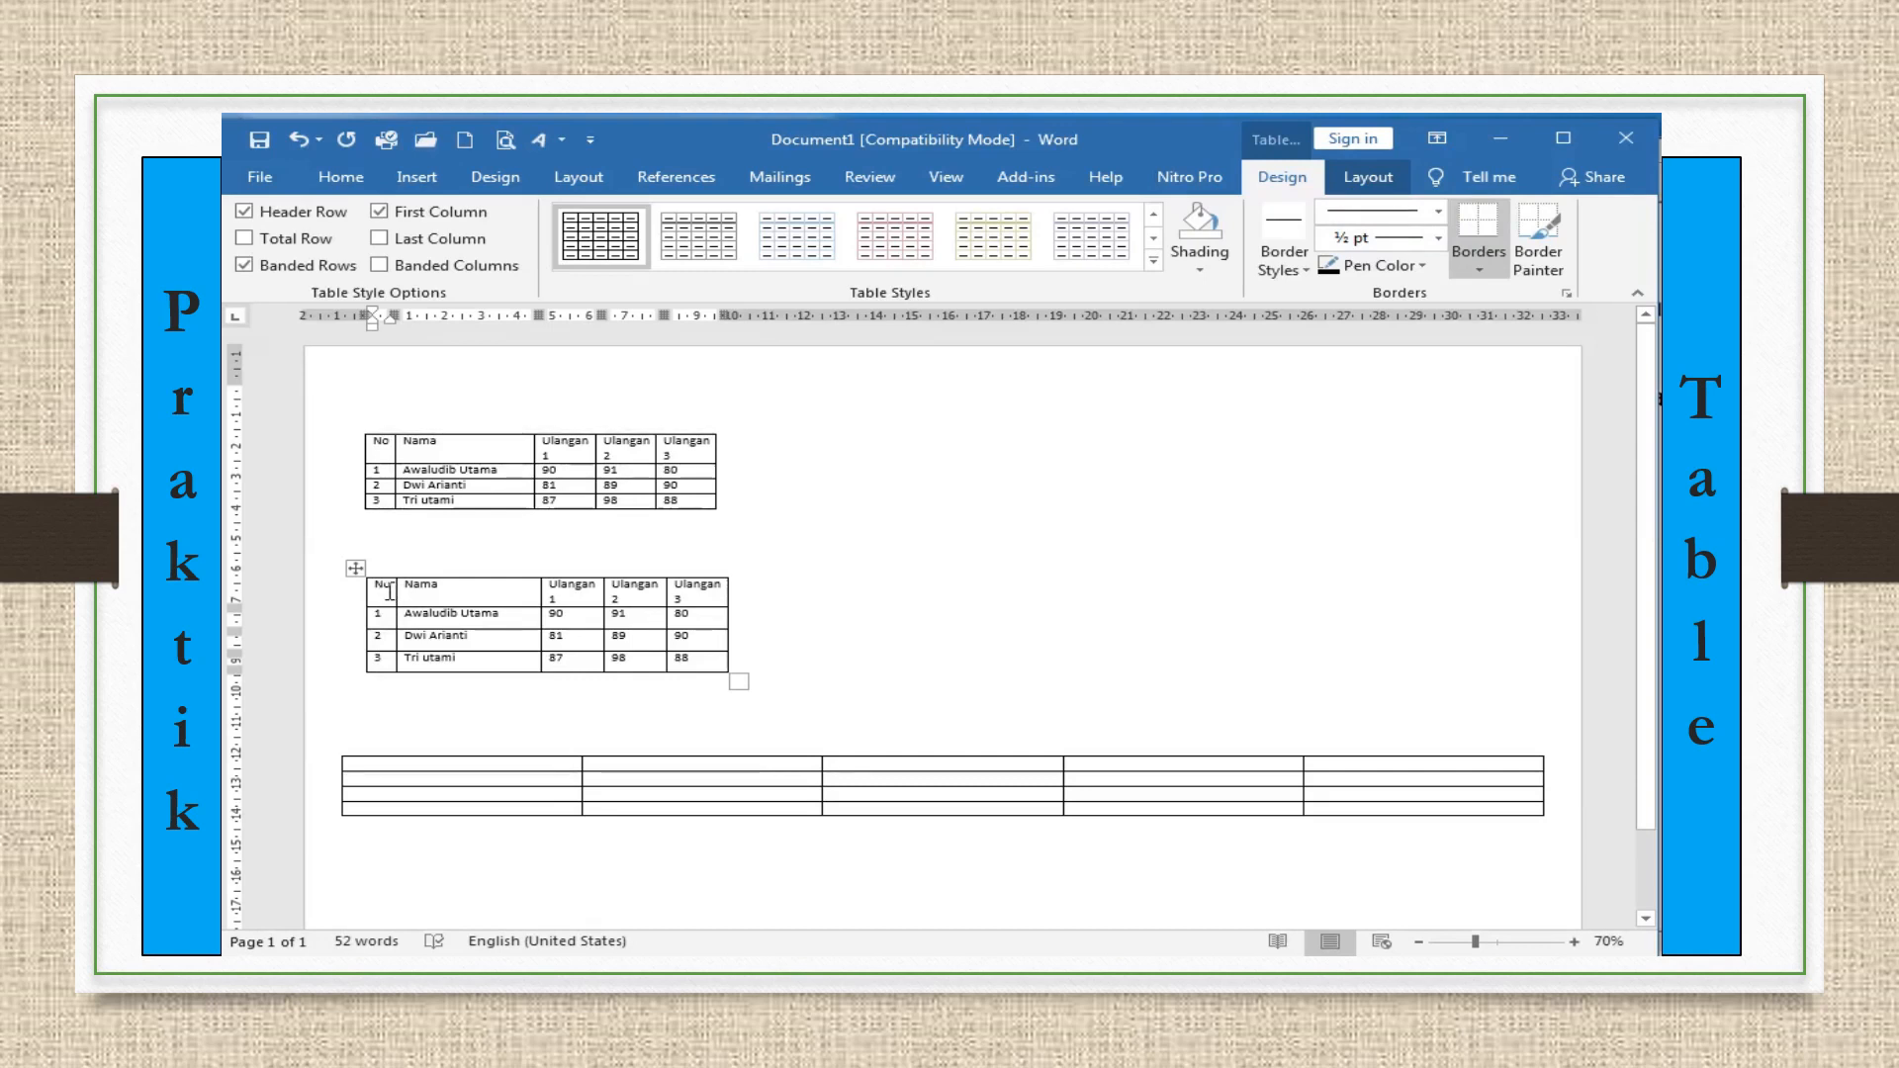
{"action": "right_click", "coordinate": [390, 593]}
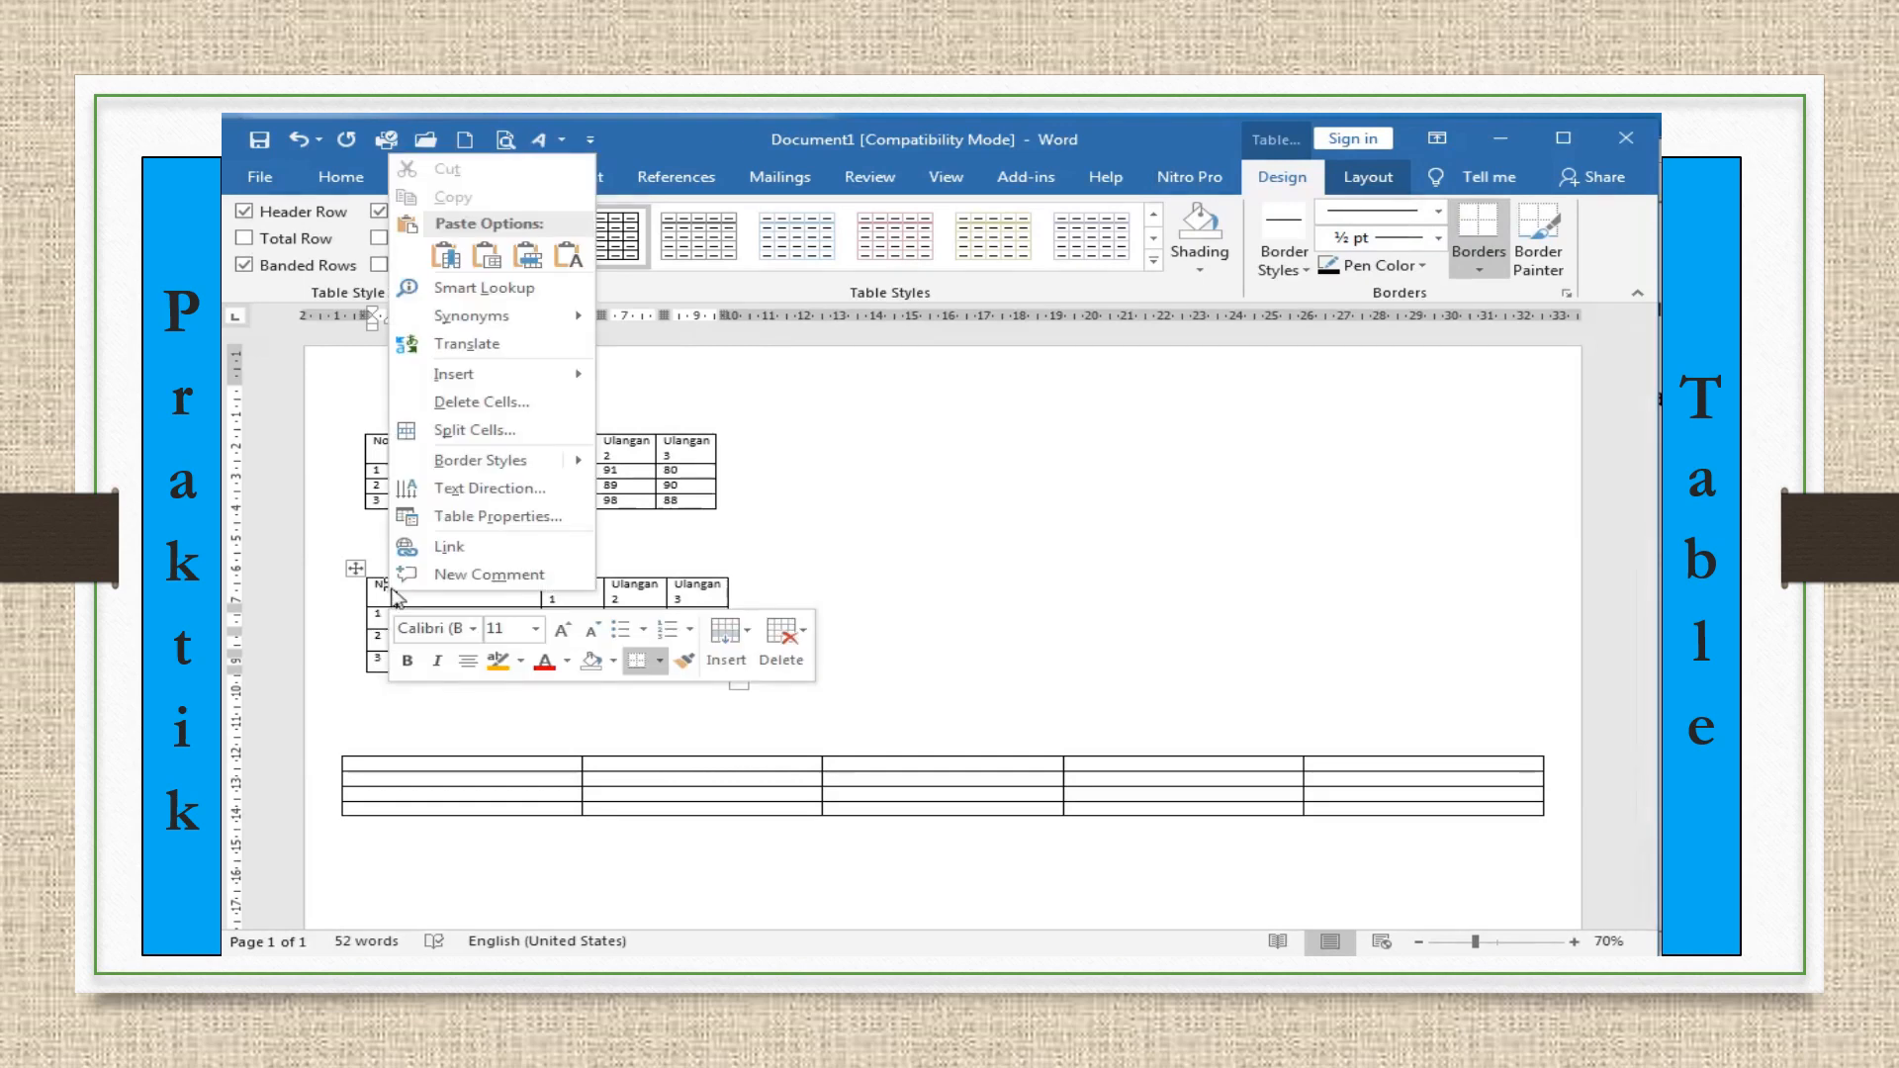
{"action": "mouse_move", "coordinate": [538, 376]}
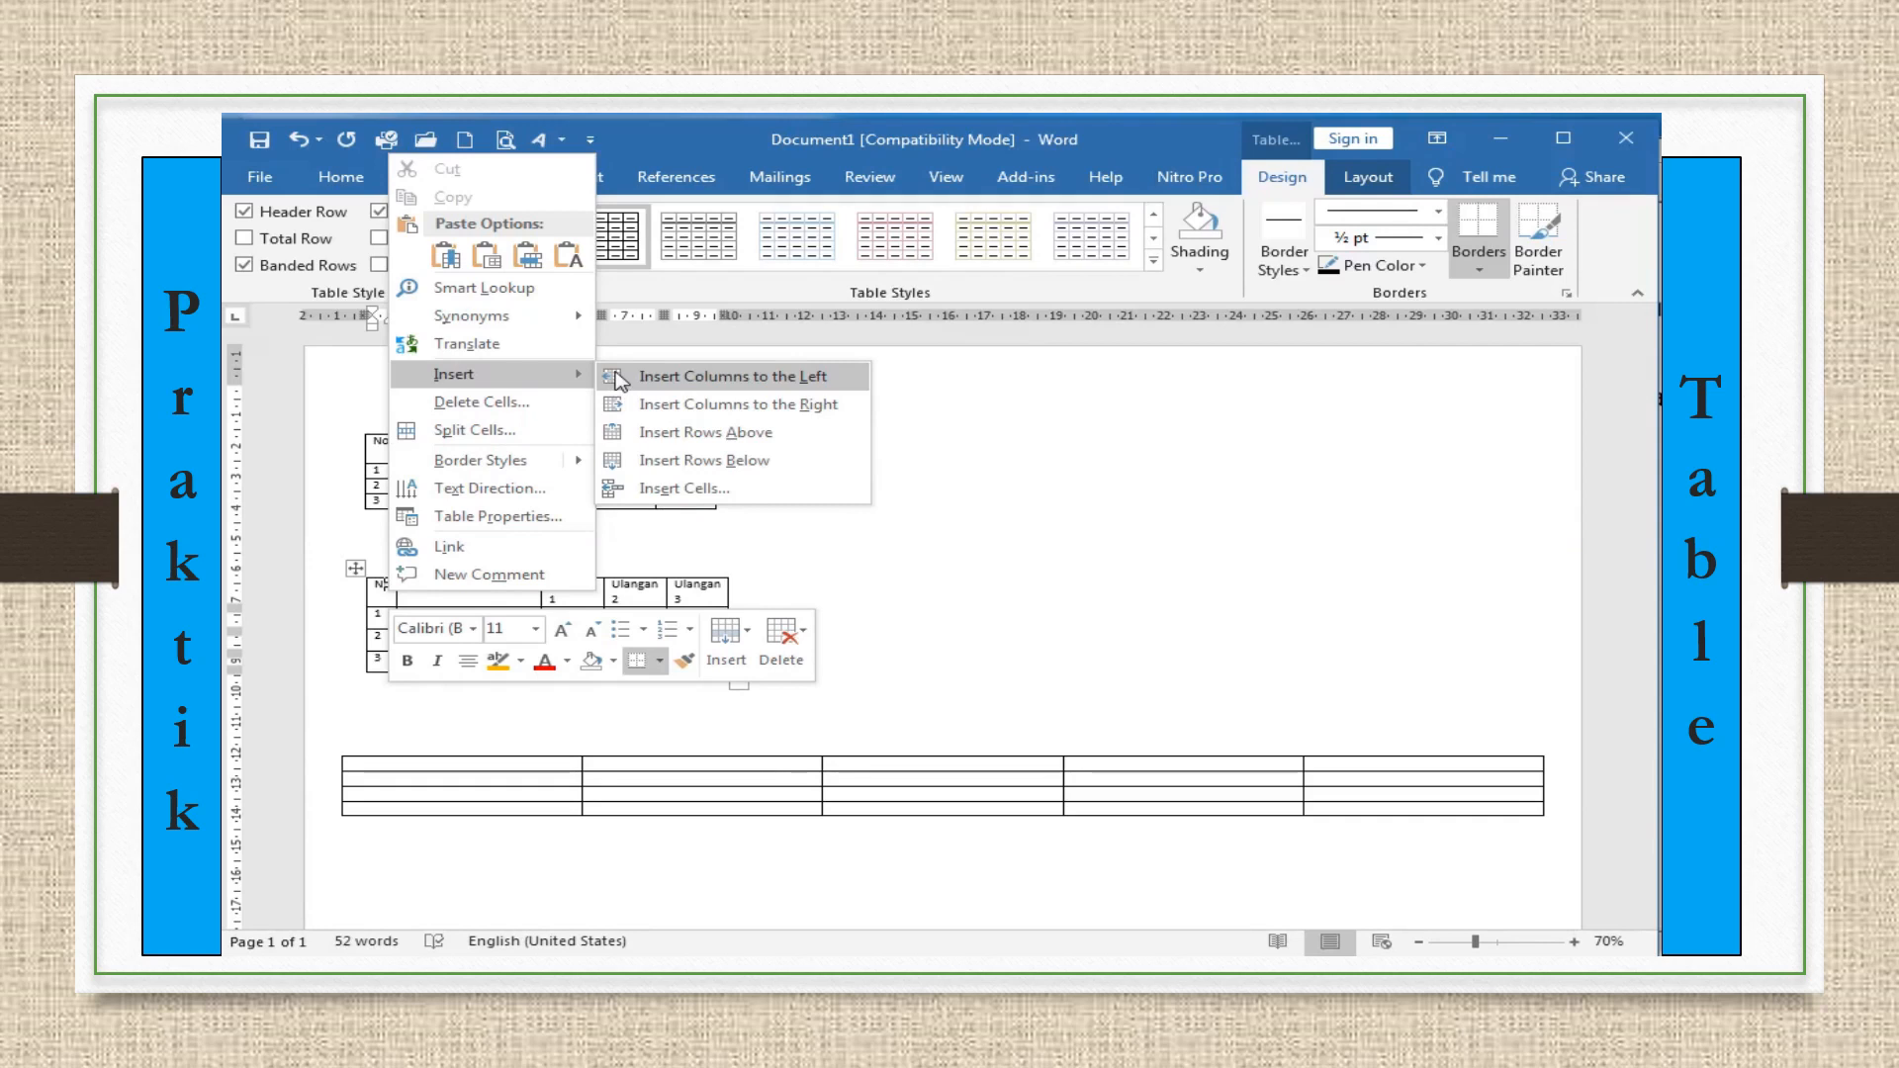
{"action": "left_click", "coordinate": [653, 462]}
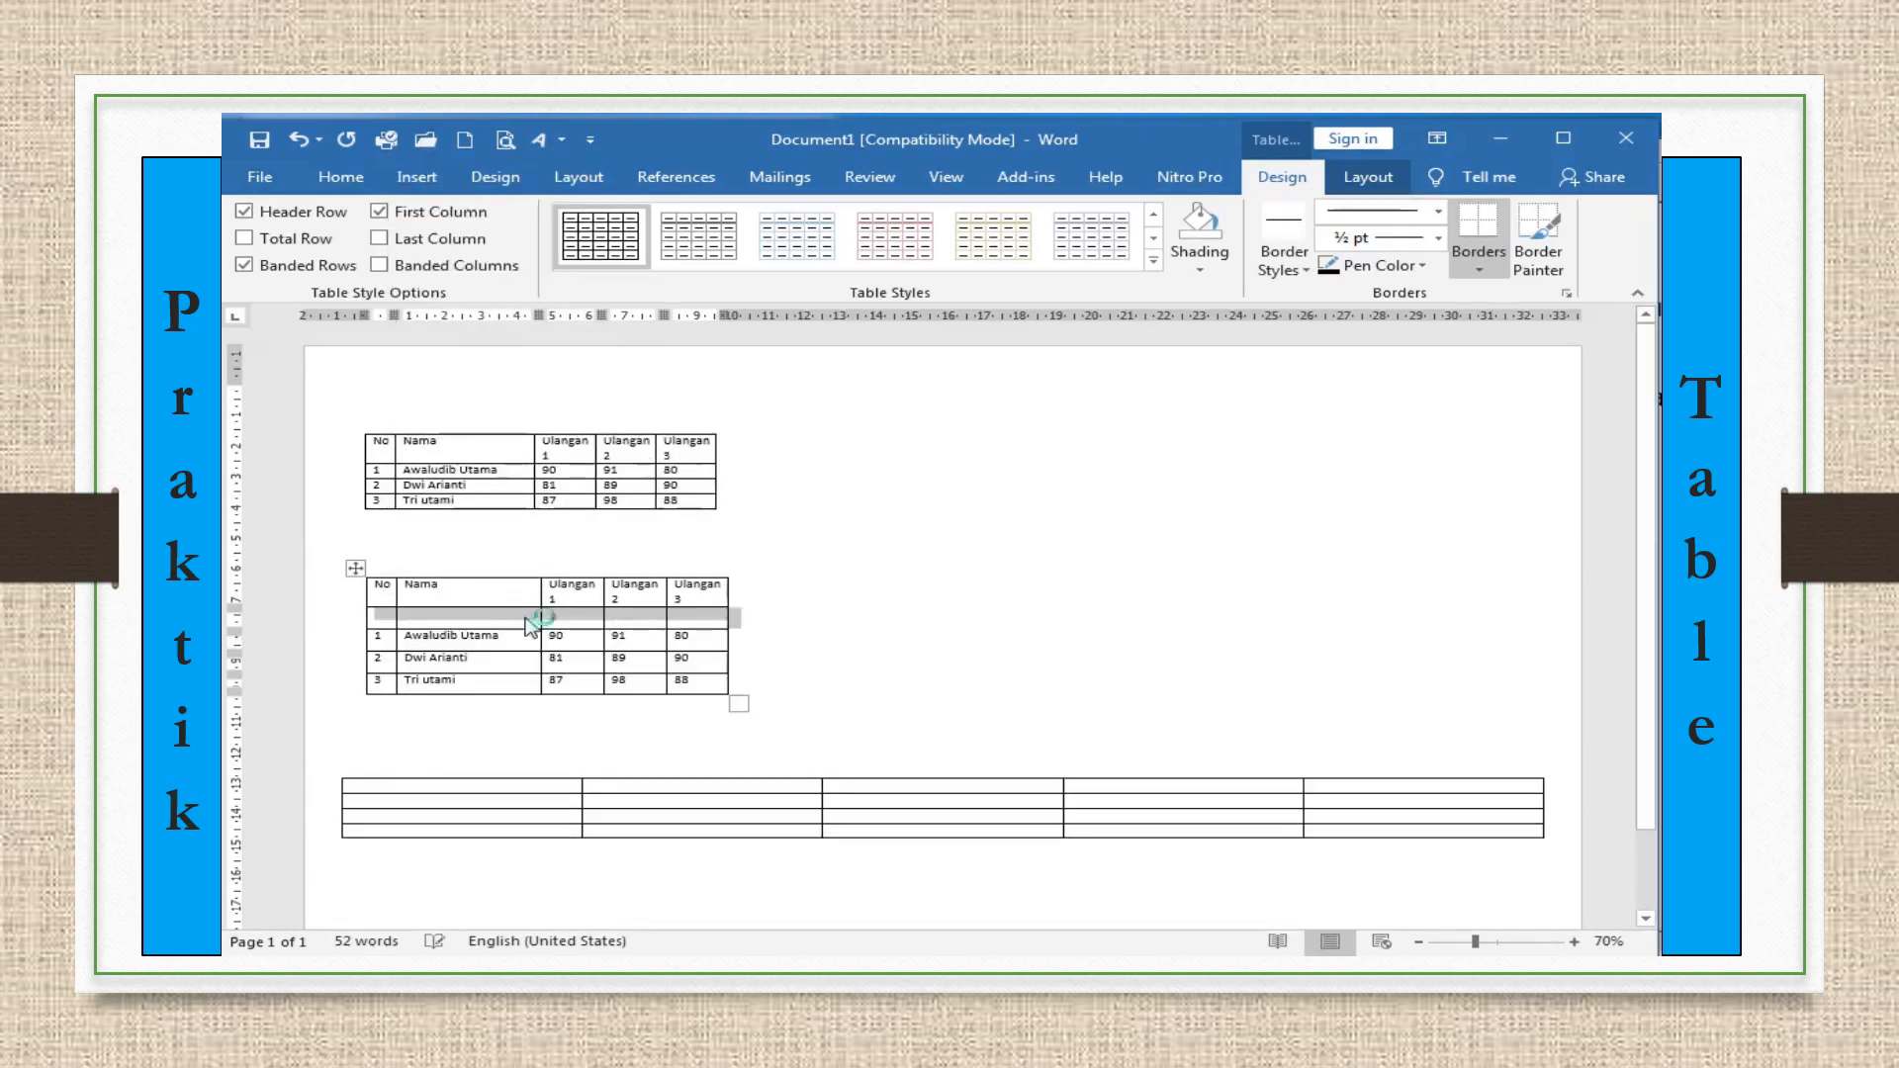
{"action": "left_click", "coordinate": [386, 590]}
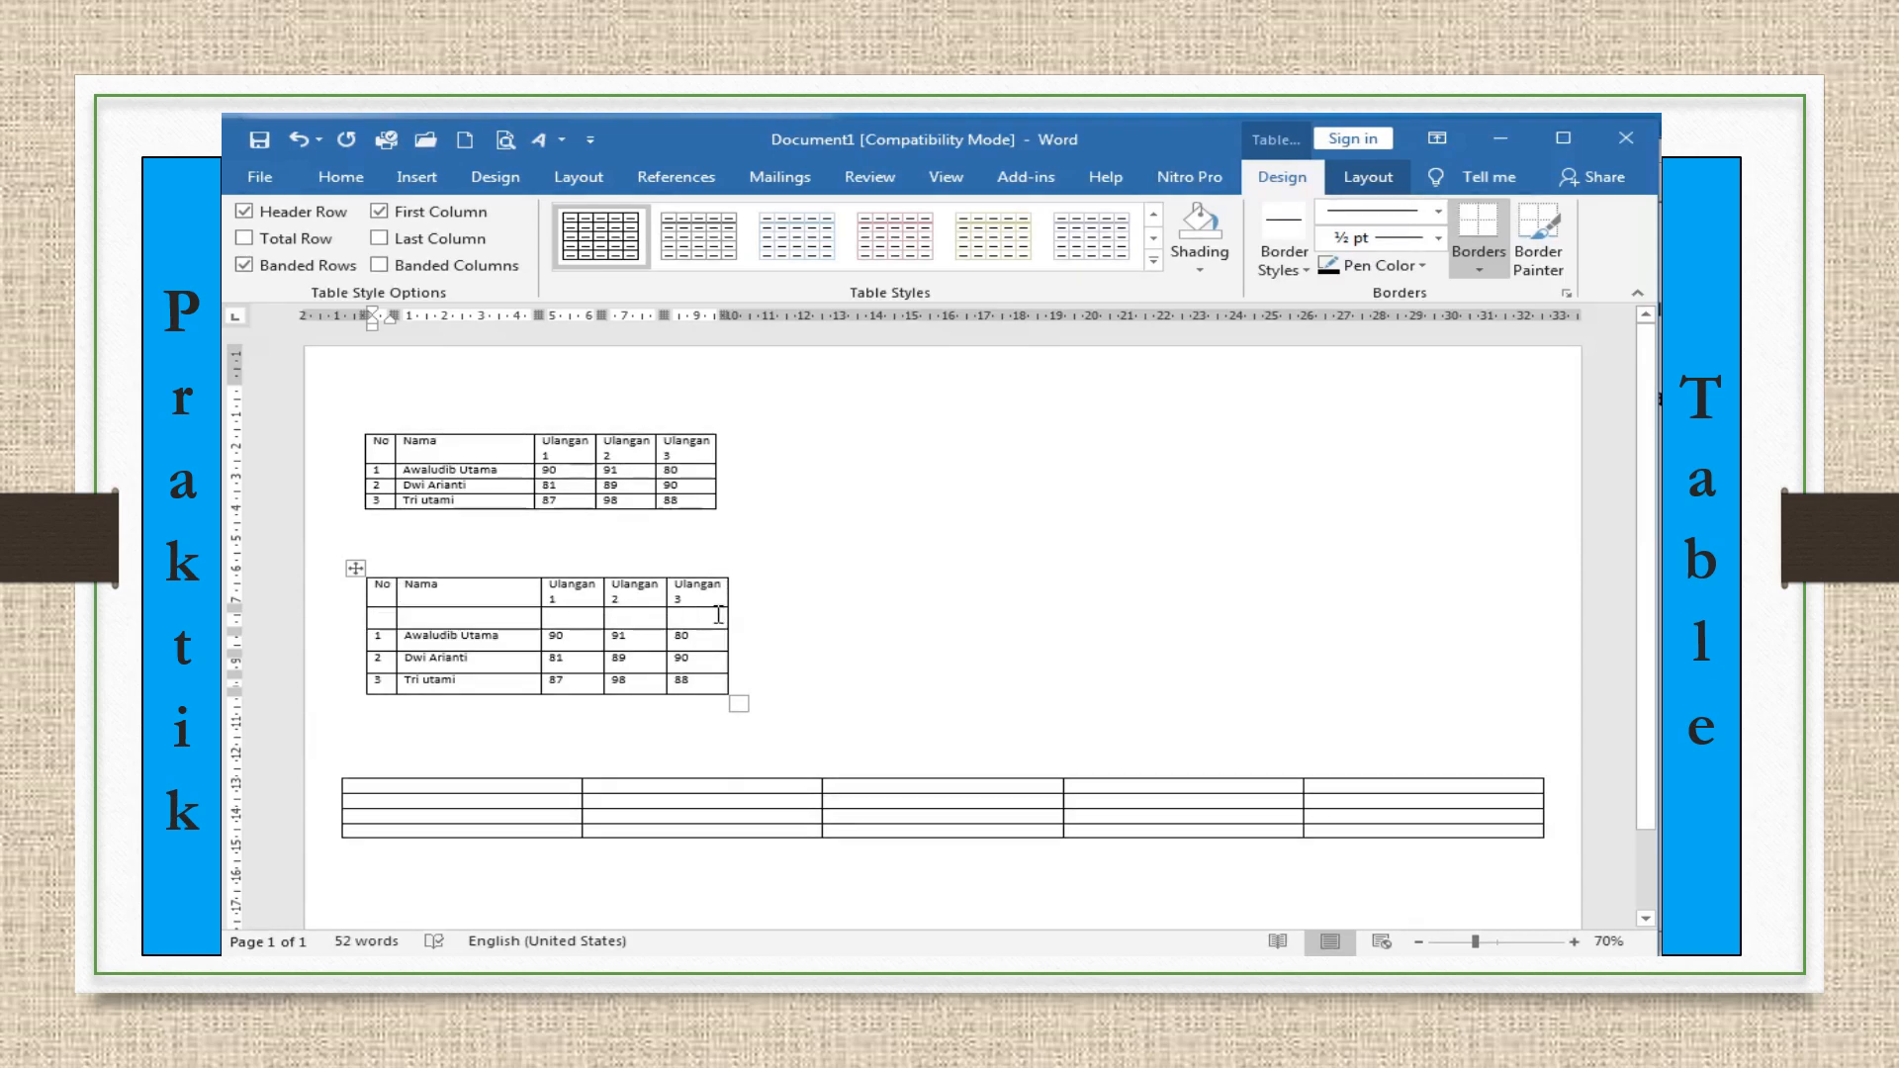
Insert an empty column to the right of the Ulangan 2 column in the filled table
{"action": "mouse_move", "coordinate": [684, 574]}
{"action": "left_click", "coordinate": [633, 589]}
{"action": "right_click", "coordinate": [629, 590]}
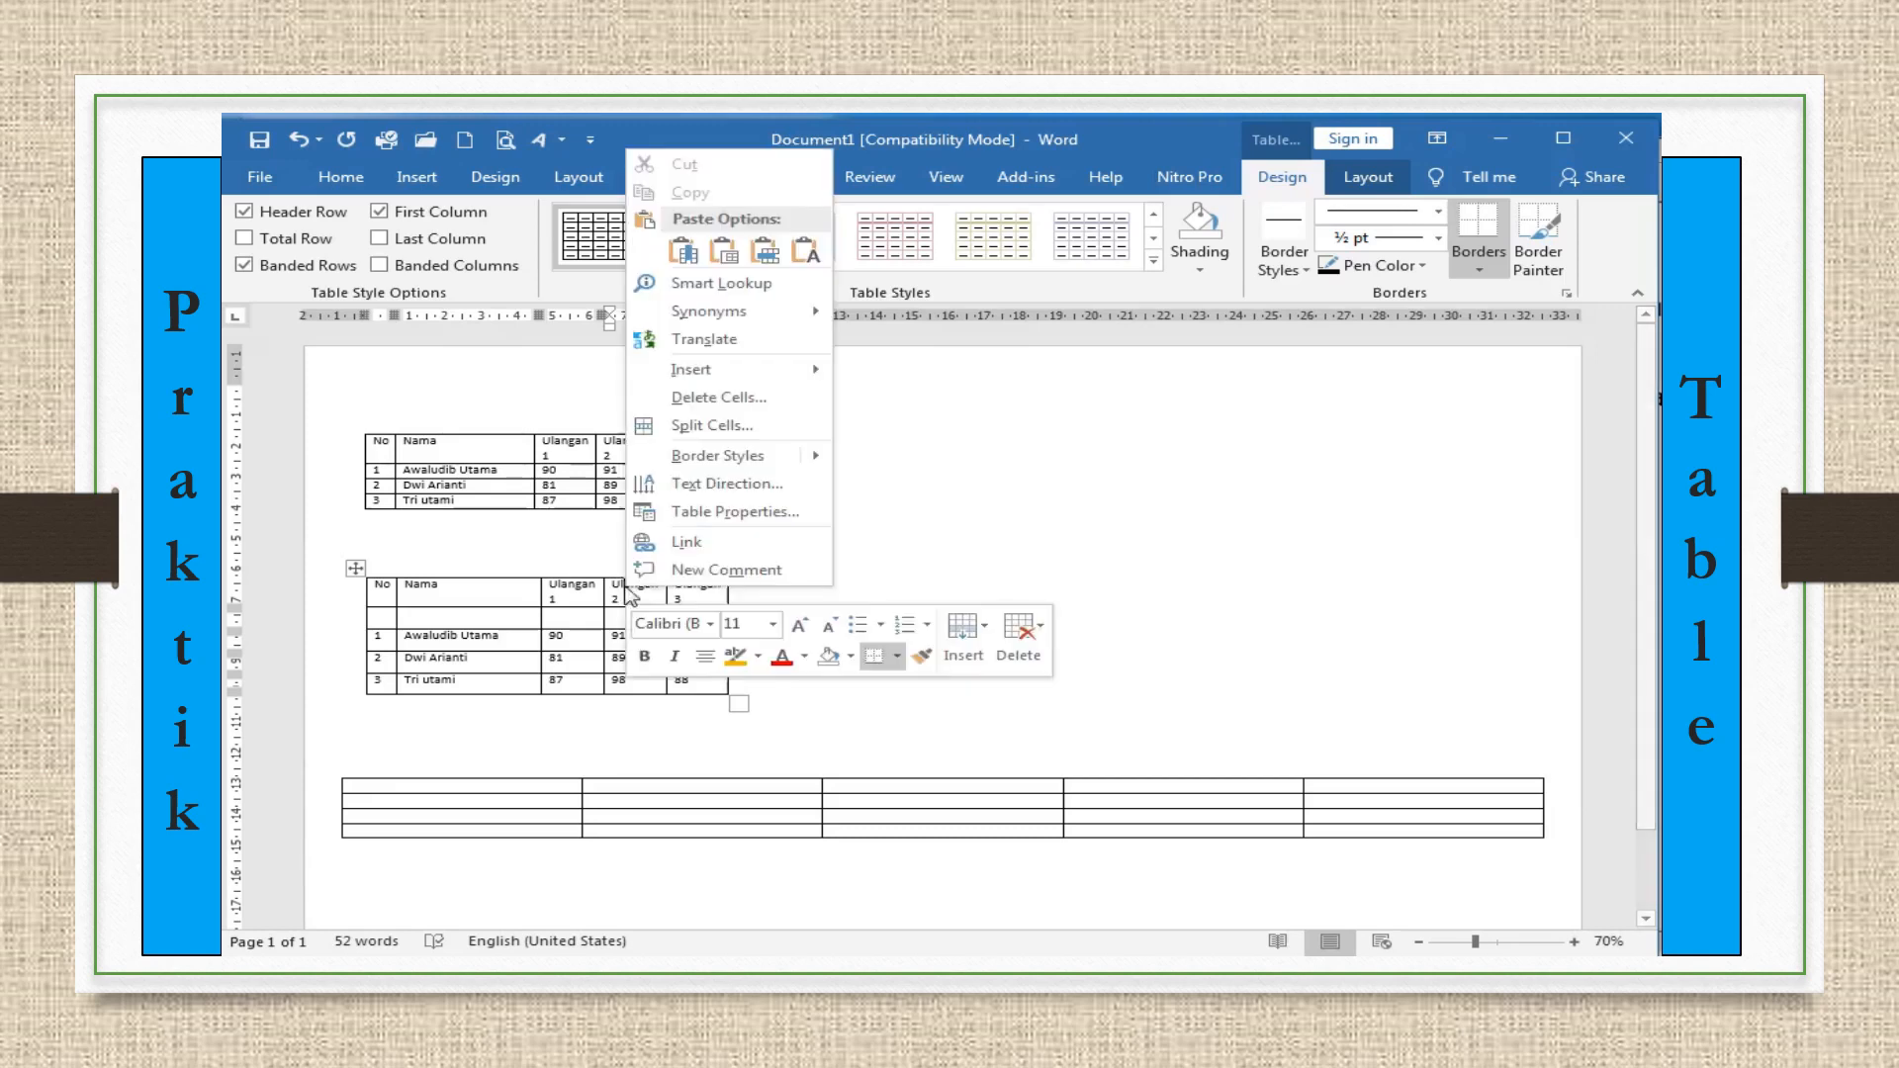
{"action": "mouse_move", "coordinate": [716, 378]}
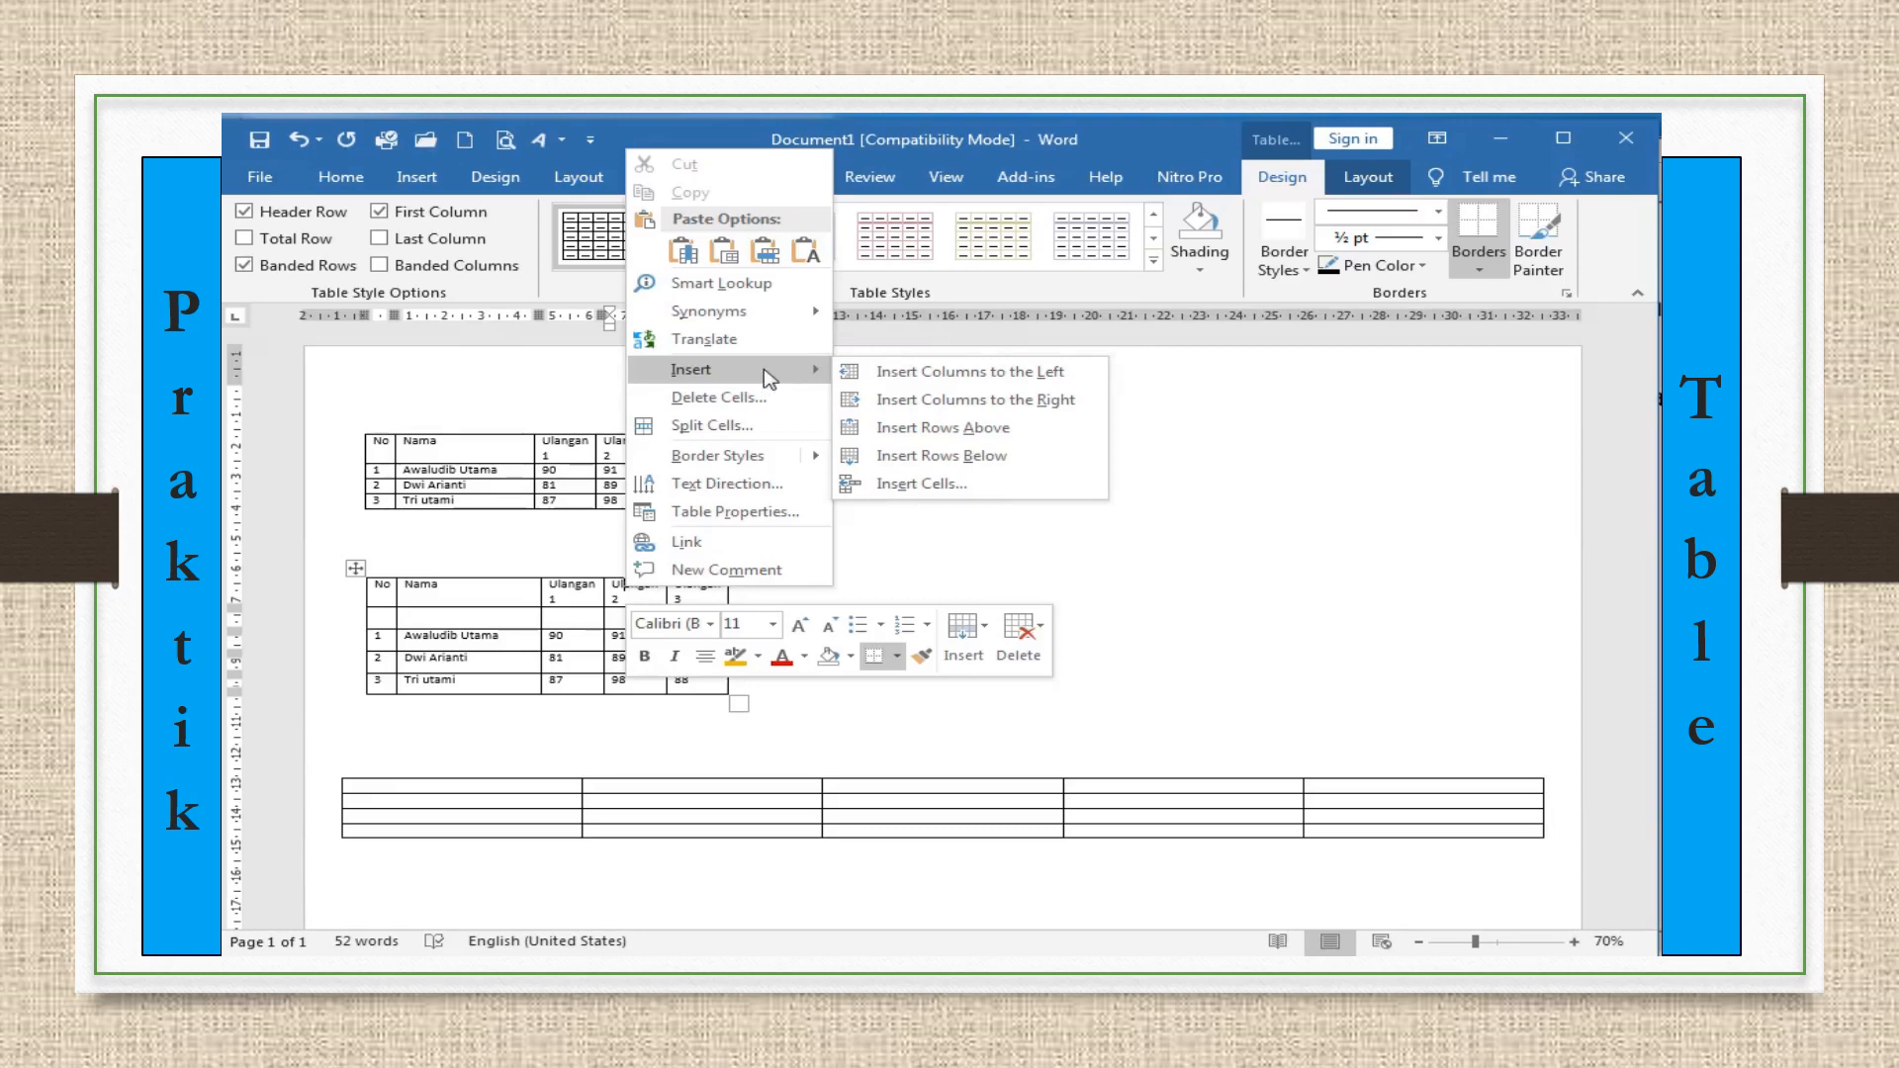
{"action": "left_click", "coordinate": [929, 406]}
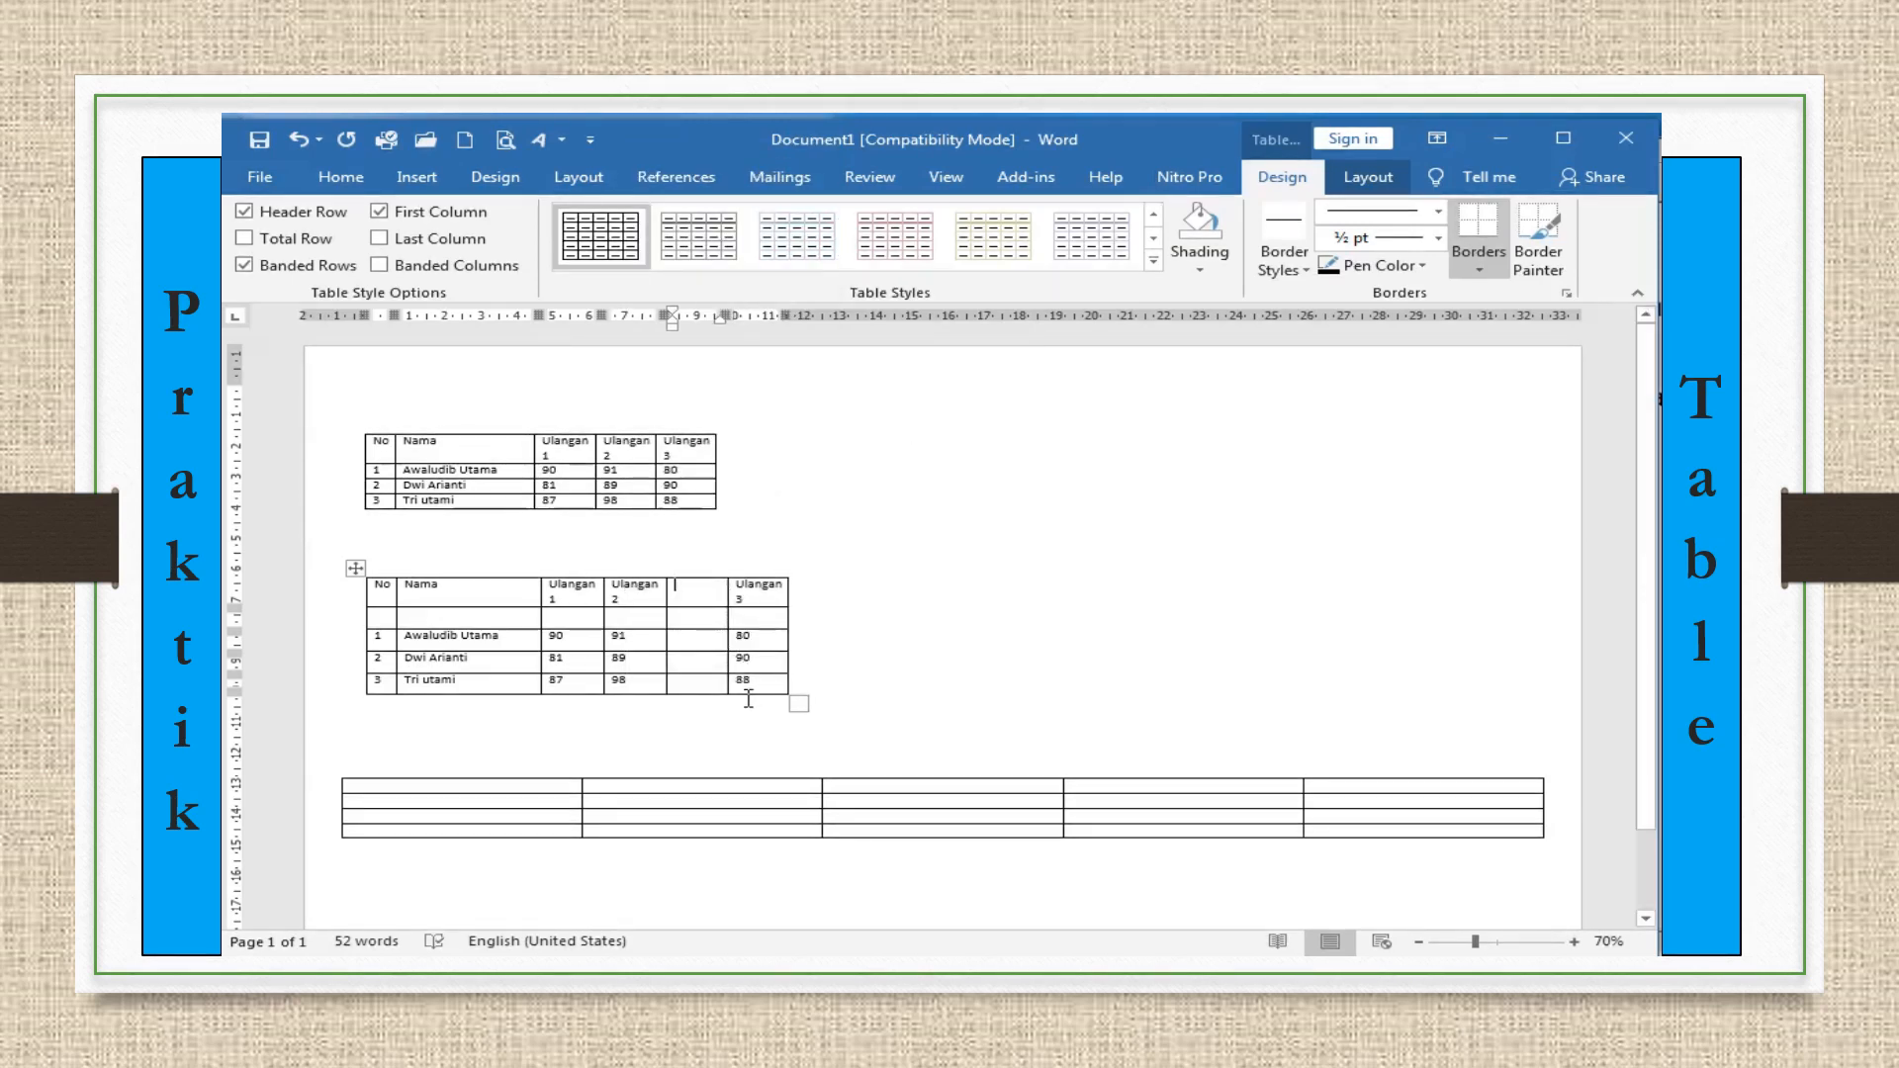
Delete the empty column between Ulangan 2 and Ulangan 3 in the second table
{"action": "left_click", "coordinate": [681, 574]}
{"action": "right_click", "coordinate": [680, 574]}
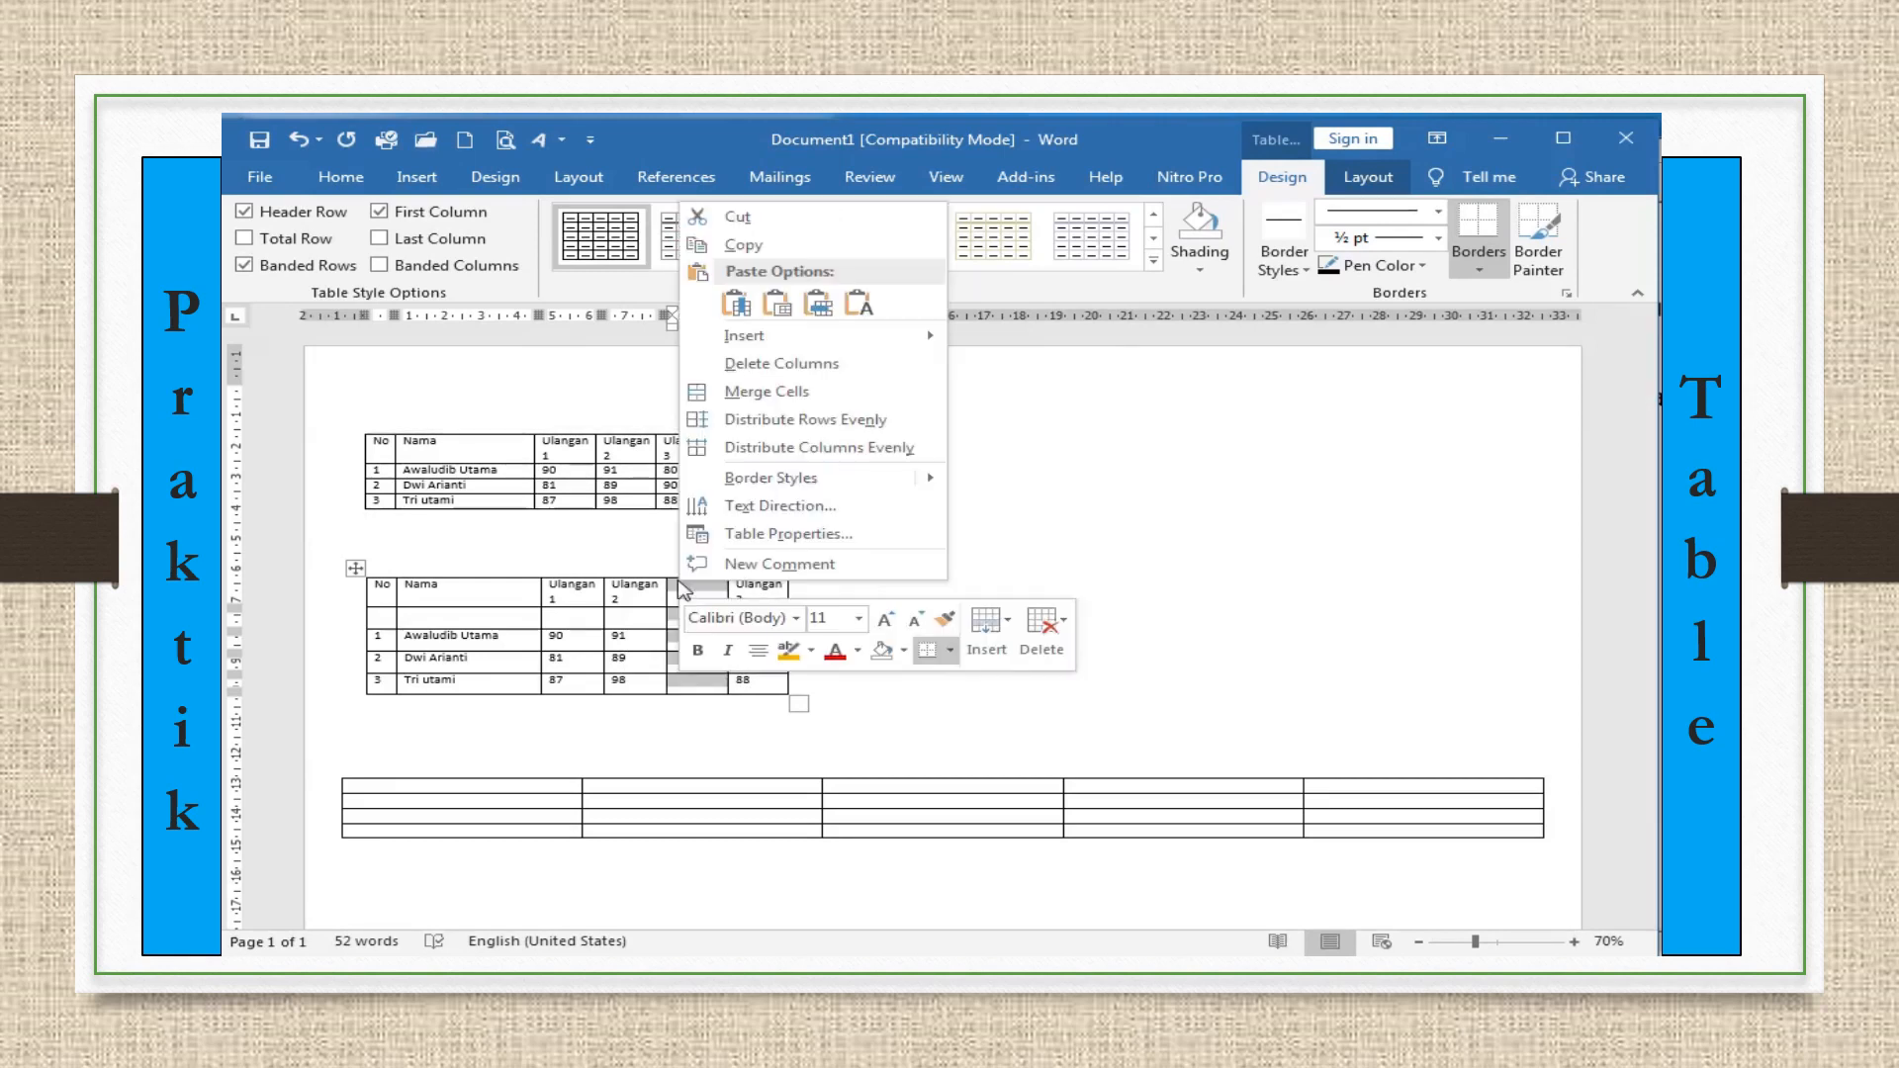
{"action": "left_click", "coordinate": [815, 364]}
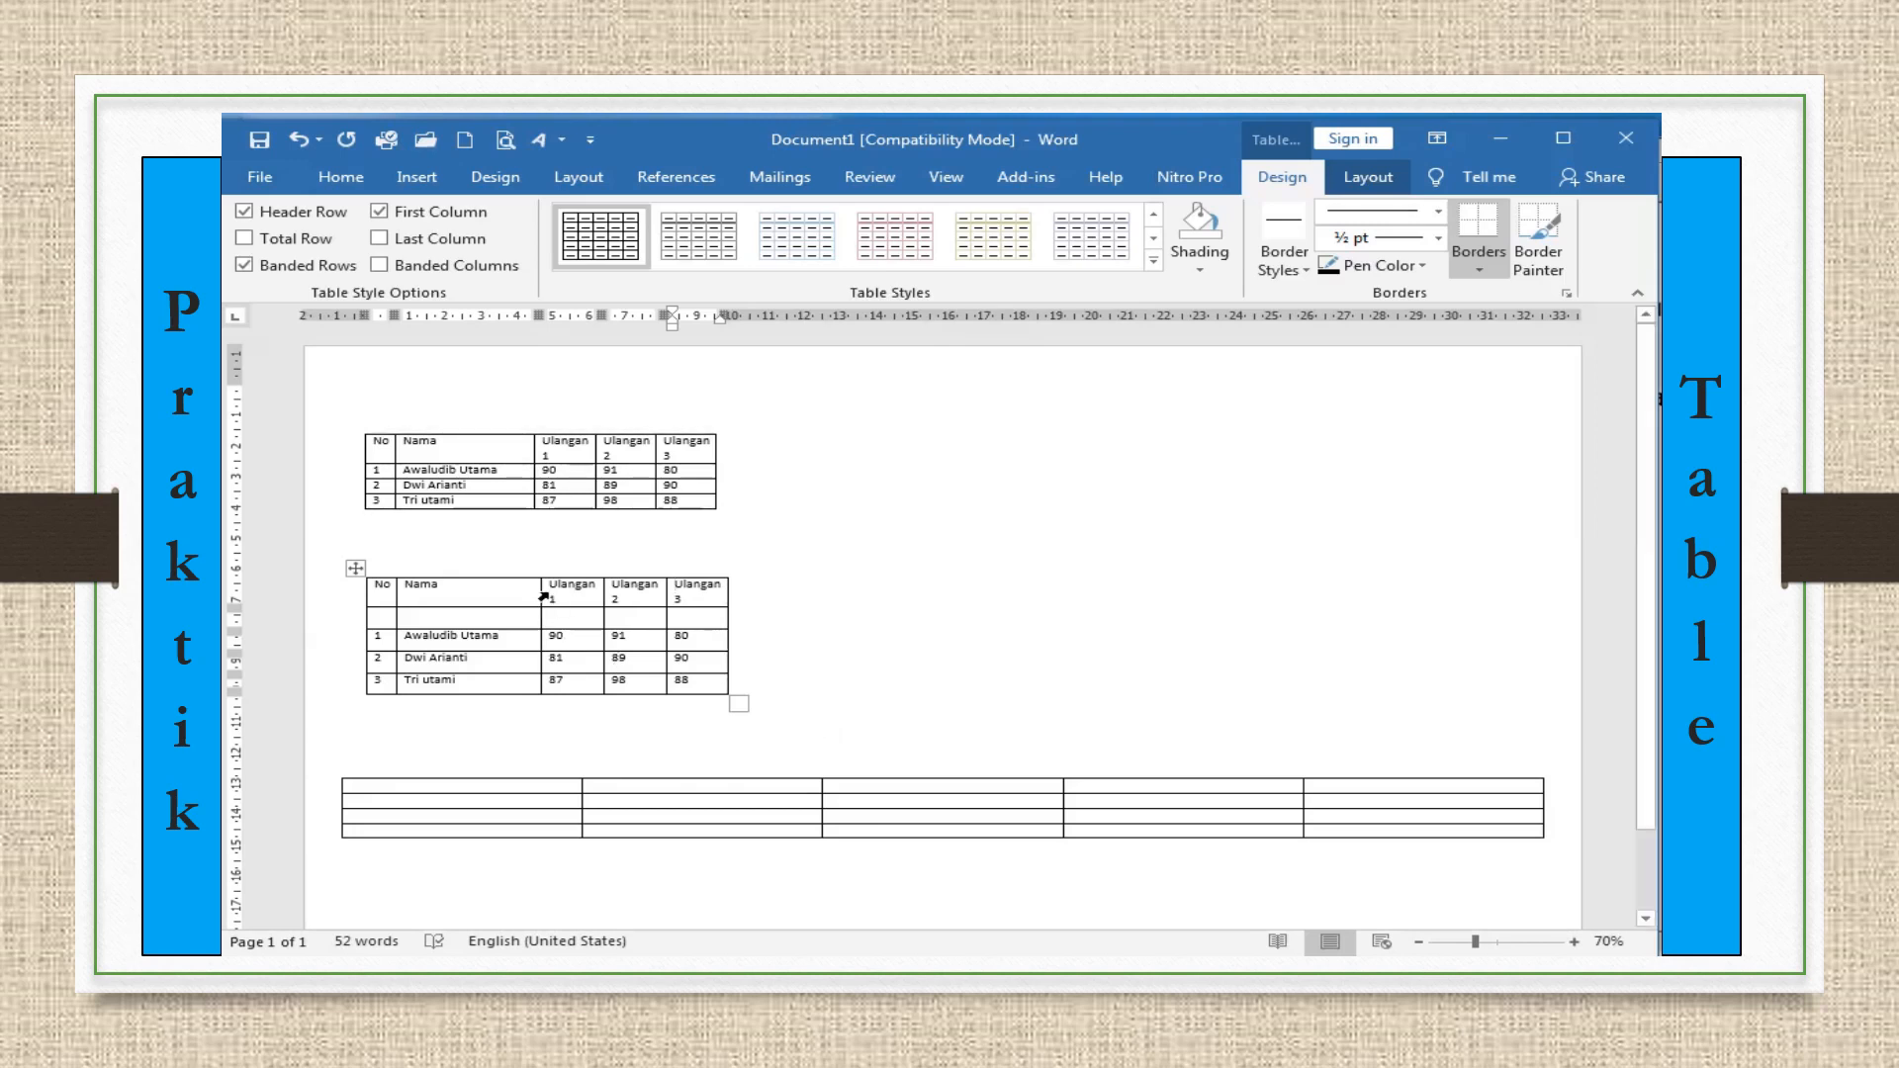
Copy the Ulangan 1, 2 and 3 headings into the empty cells directly below them in the second table
{"action": "left_click_drag", "start_coordinate": [543, 596], "coordinate": [689, 606]}
{"action": "key", "text": "ctrl+c"}
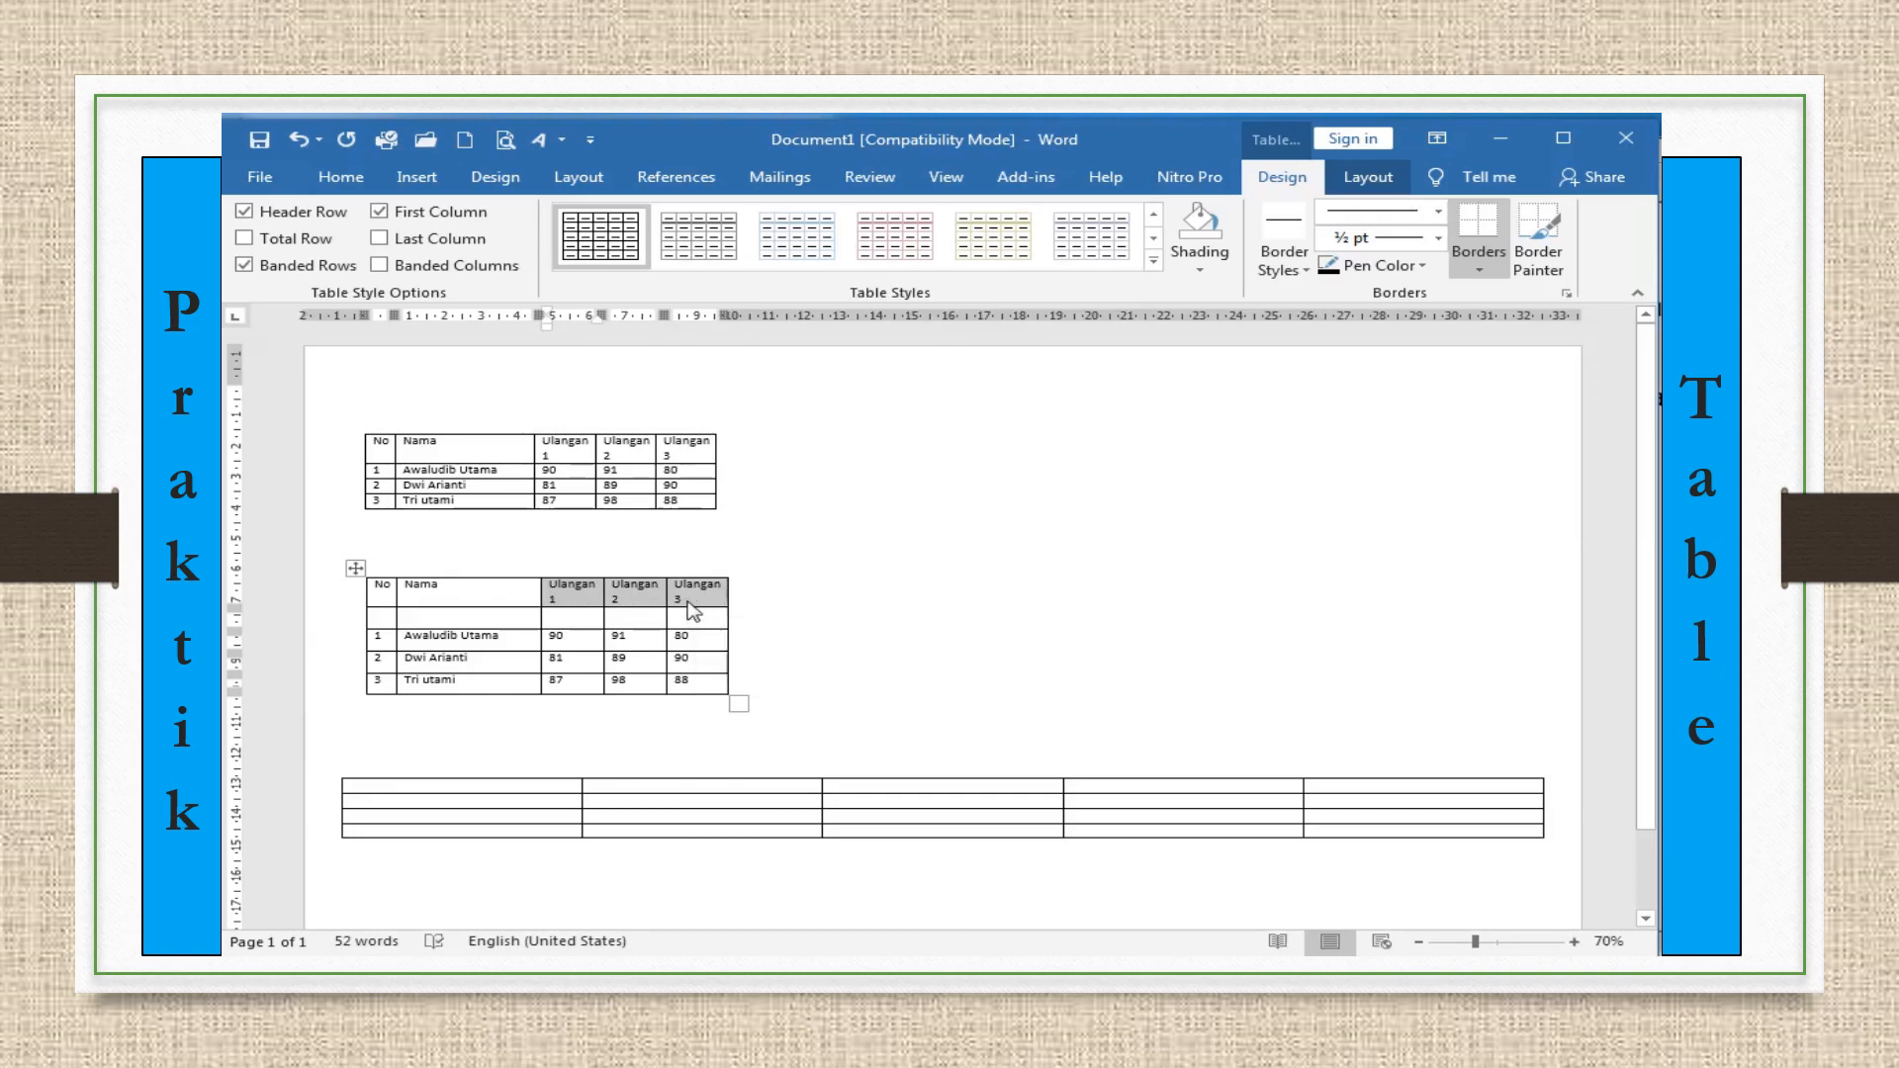
{"action": "left_click", "coordinate": [580, 620]}
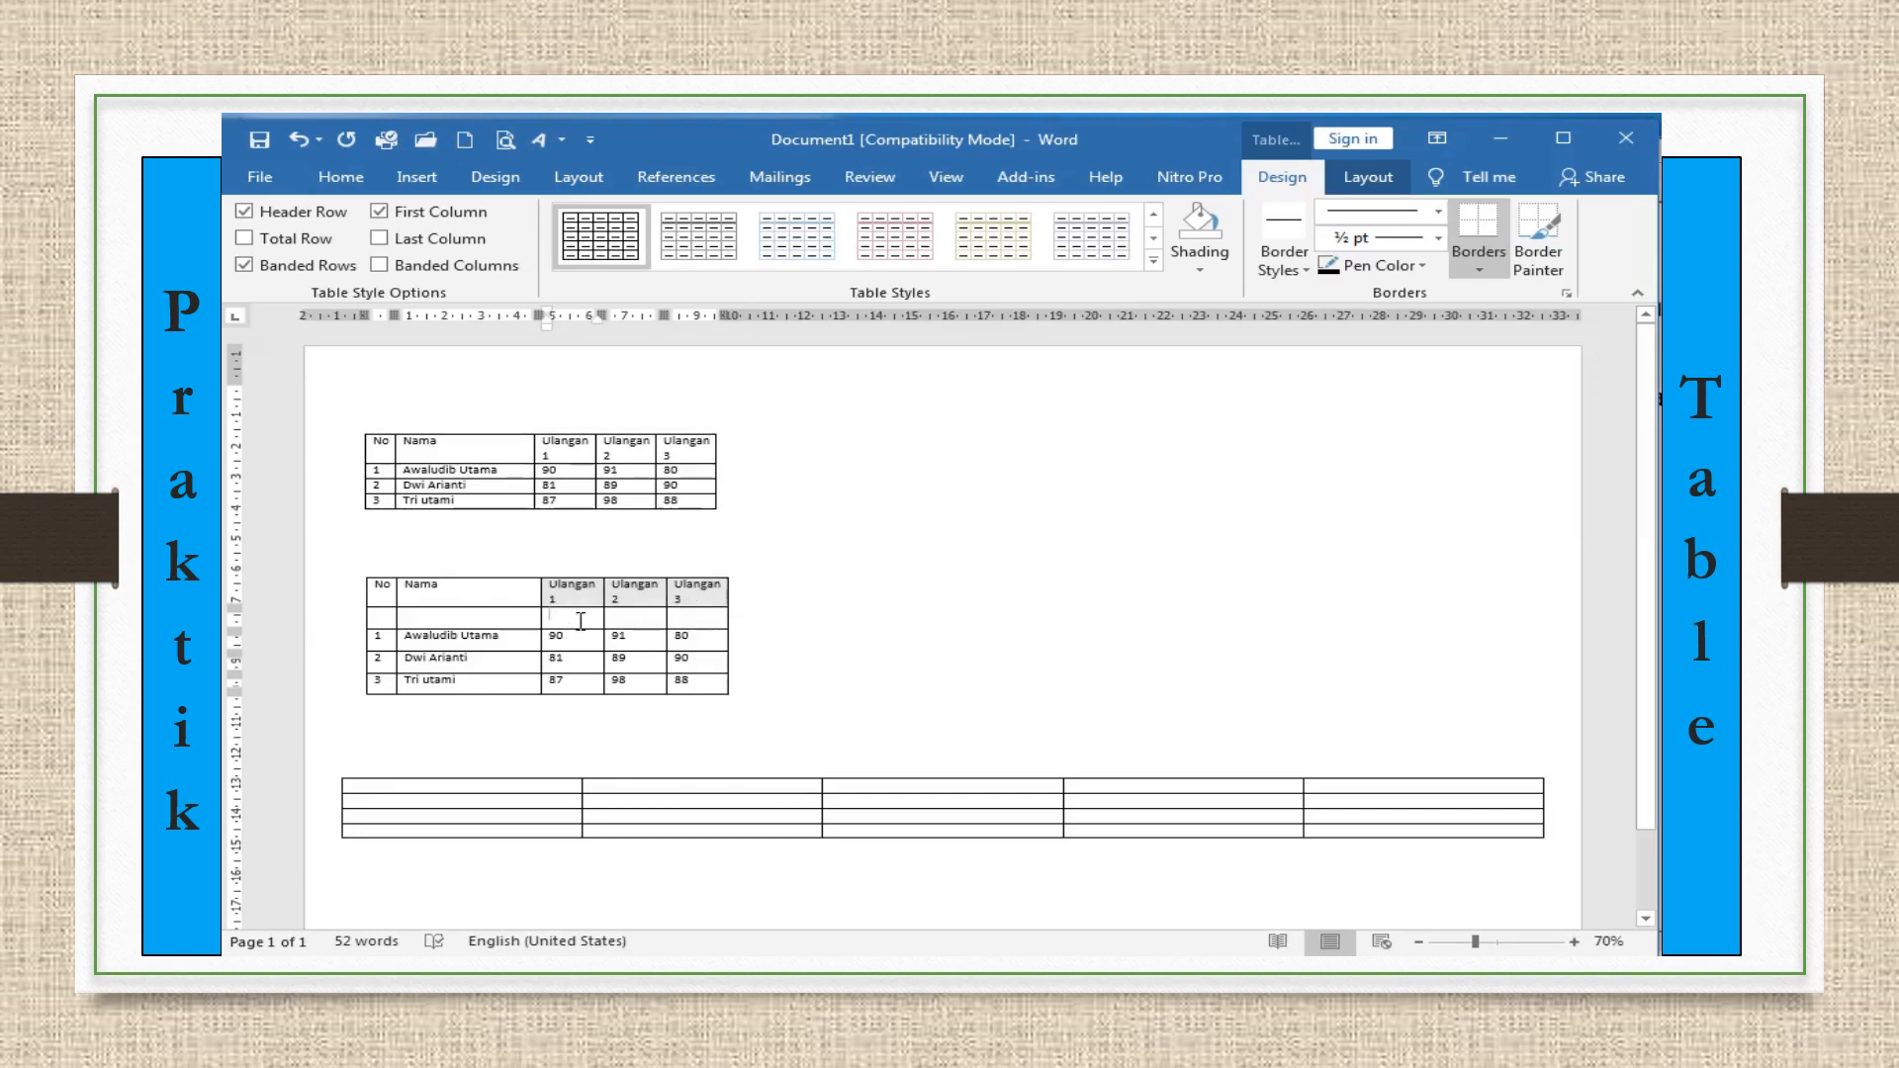
{"action": "left_click_drag", "start_coordinate": [580, 620], "coordinate": [704, 623]}
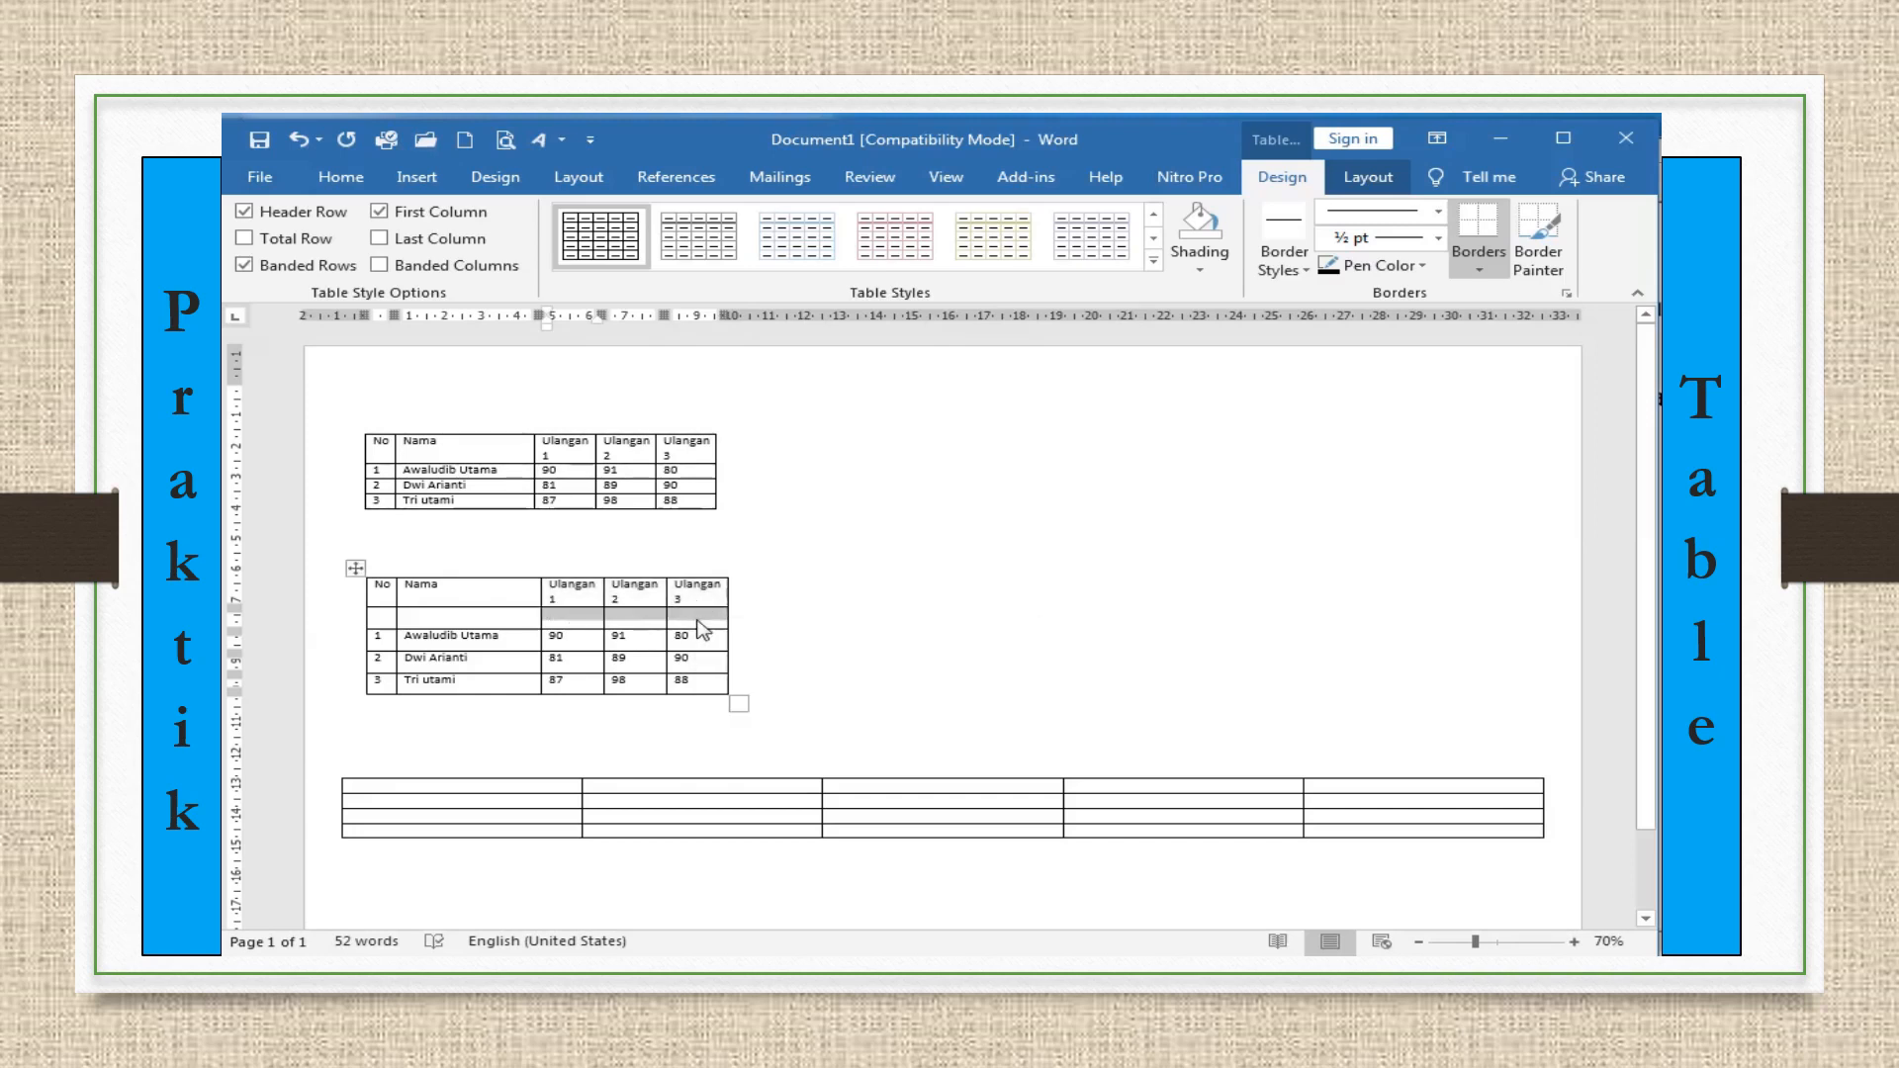
{"action": "key", "text": "ctrl+v"}
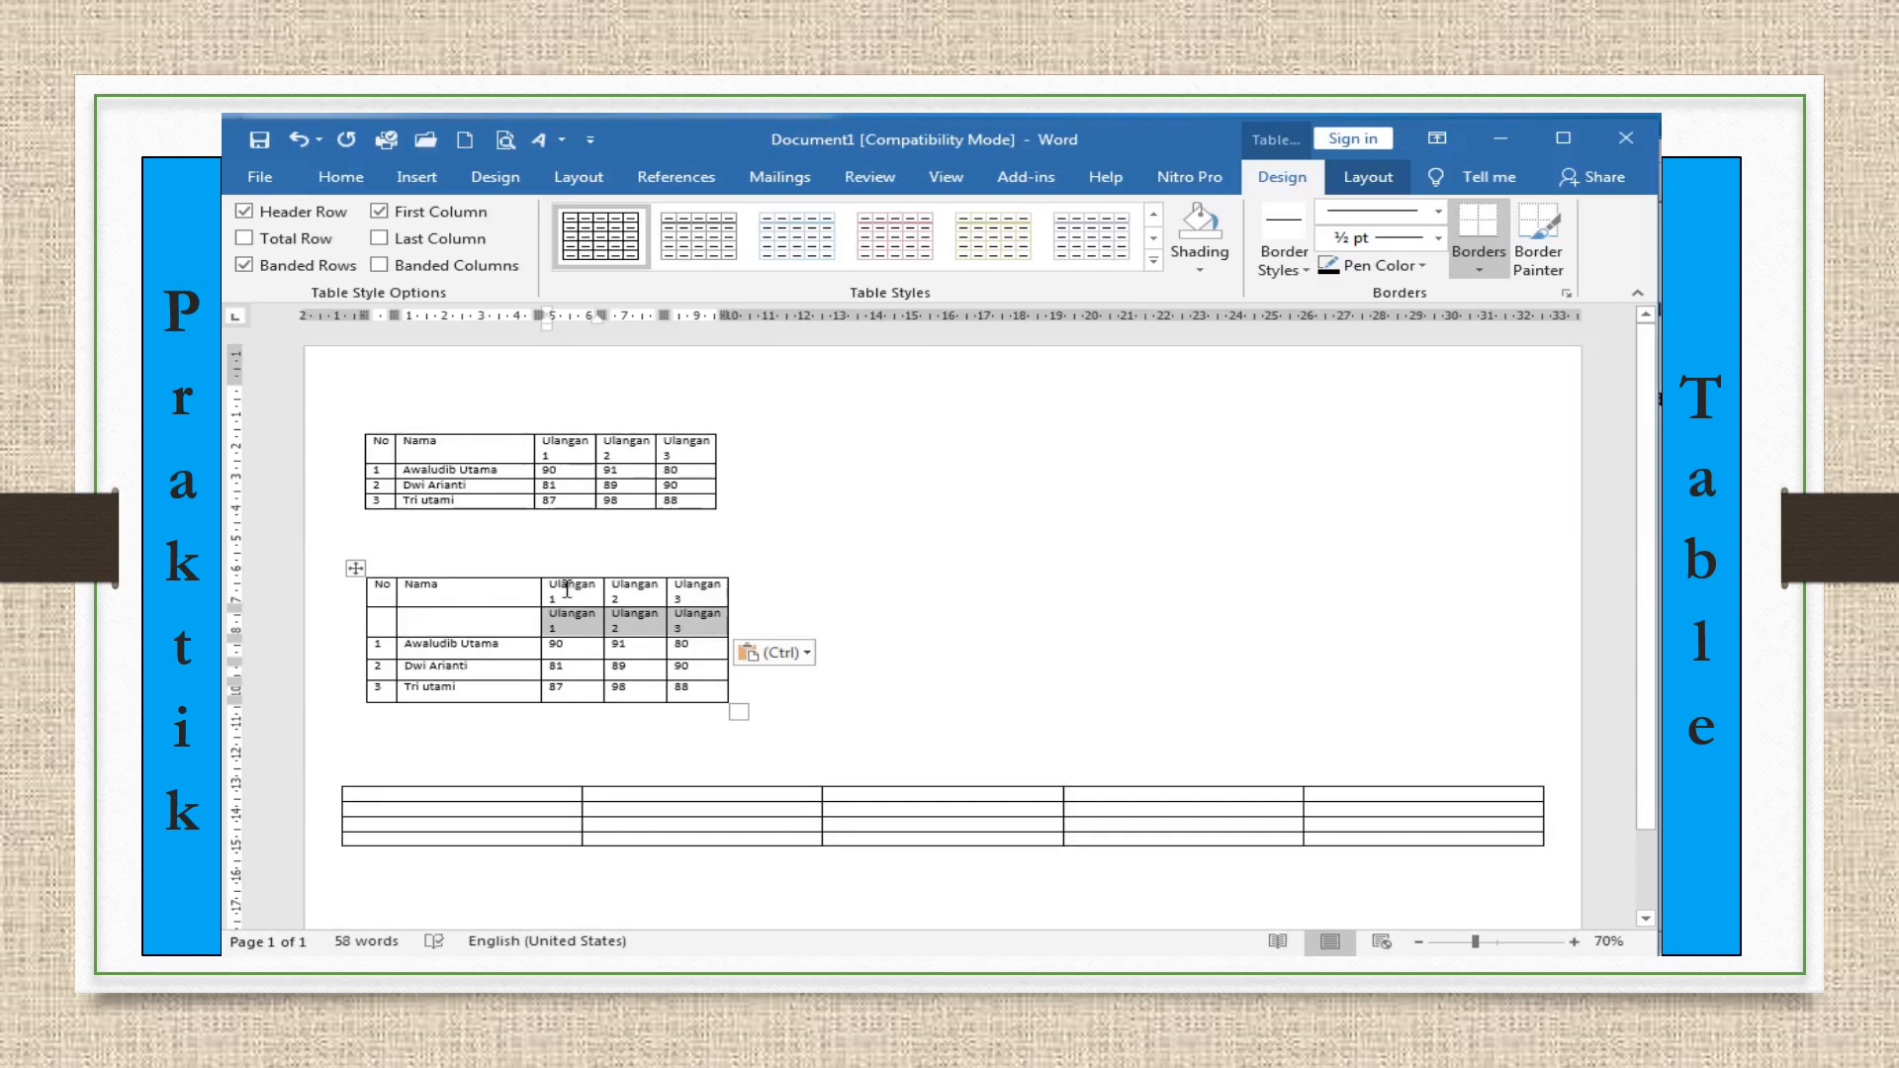
Merge the three upper Ulangan heading cells of the second table and replace their text with Nilai
{"action": "left_click_drag", "start_coordinate": [567, 590], "coordinate": [700, 595]}
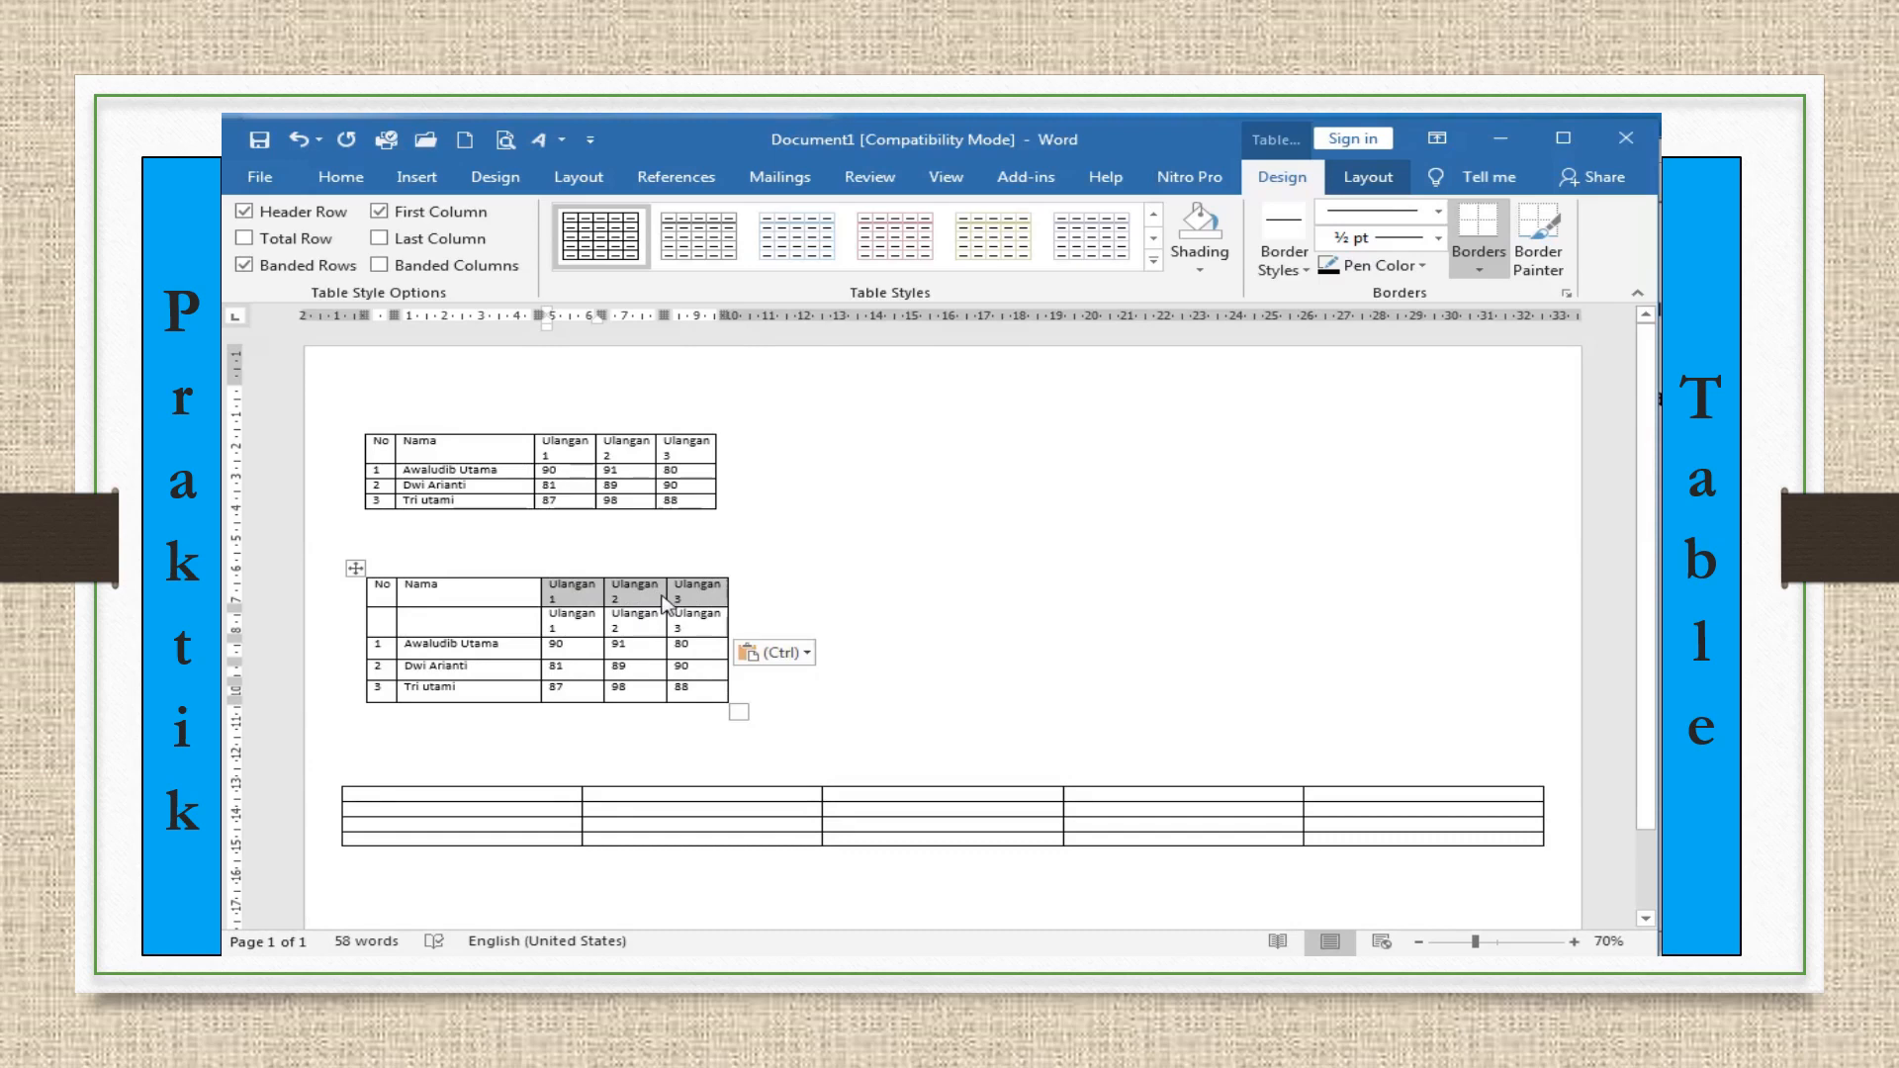
{"action": "left_click", "coordinate": [577, 594]}
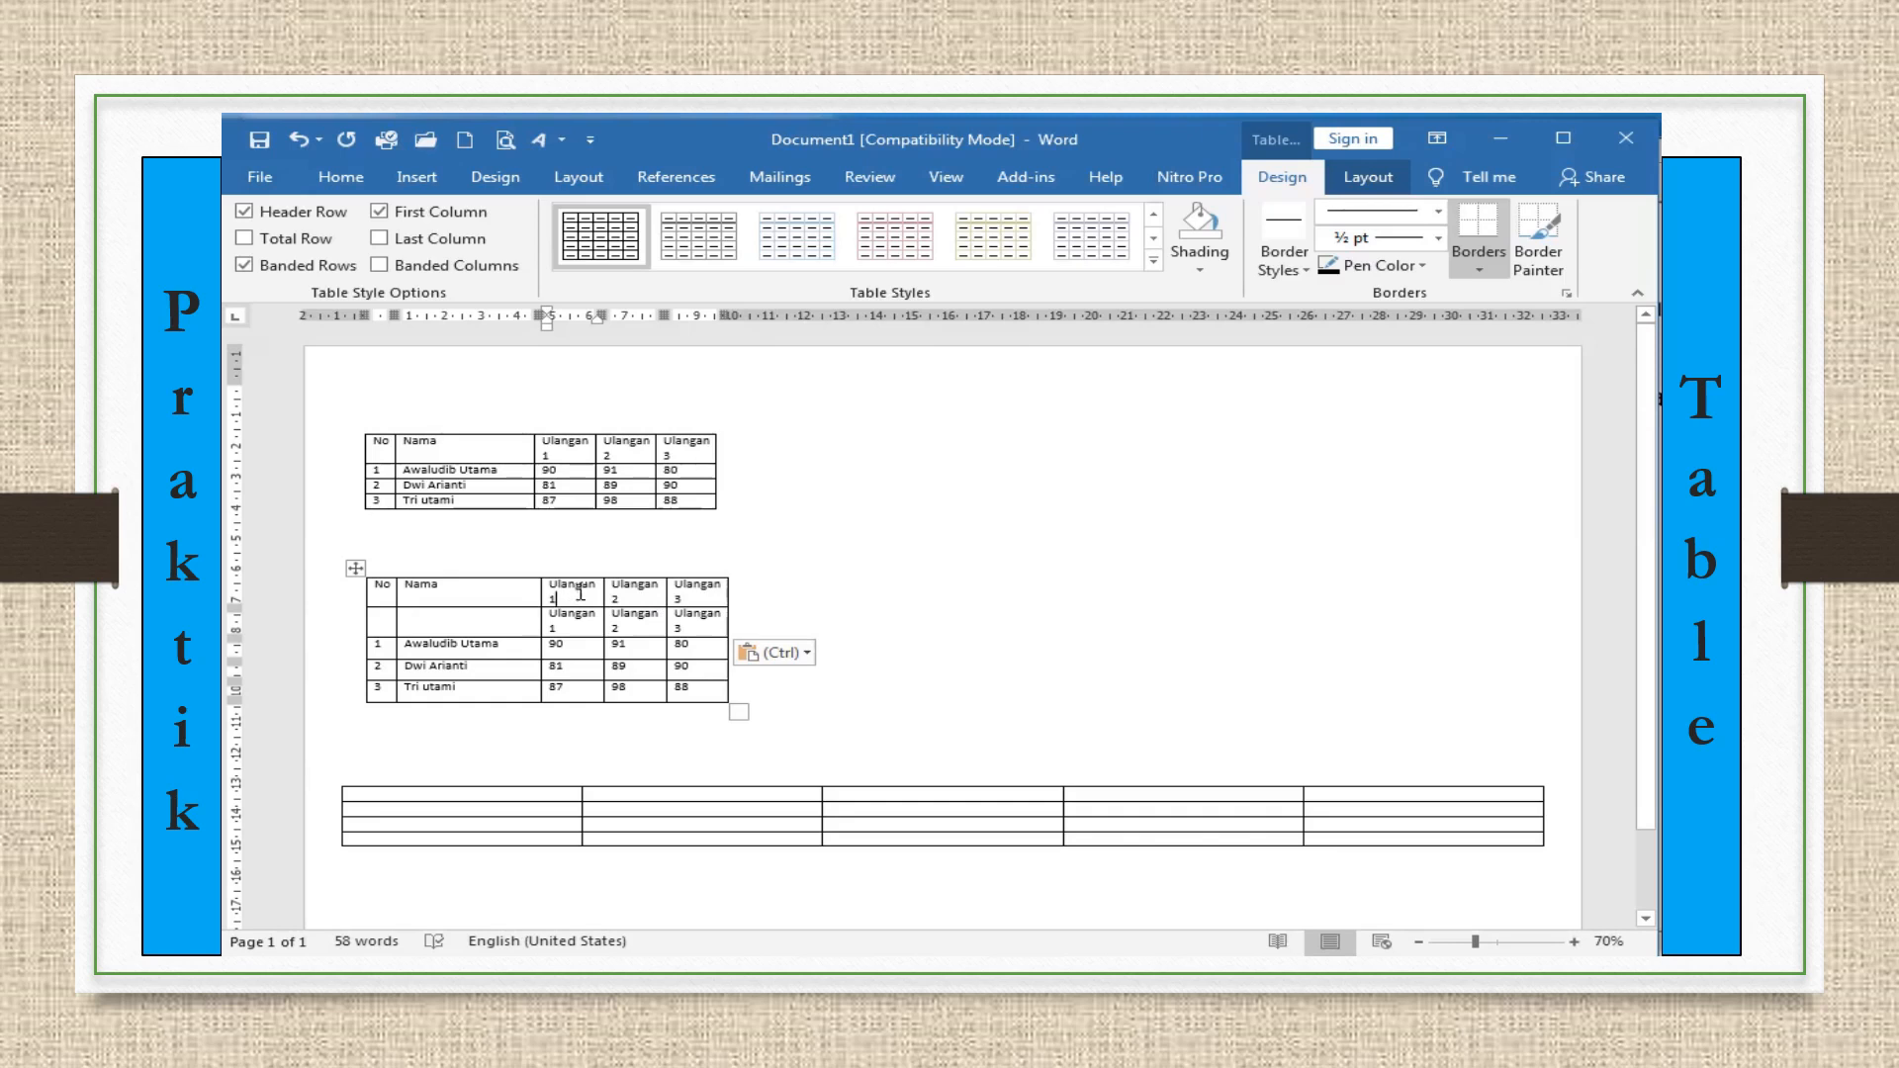
{"action": "left_click", "coordinate": [629, 598]}
{"action": "left_click", "coordinate": [683, 596]}
{"action": "left_click_drag", "start_coordinate": [542, 590], "coordinate": [692, 596]}
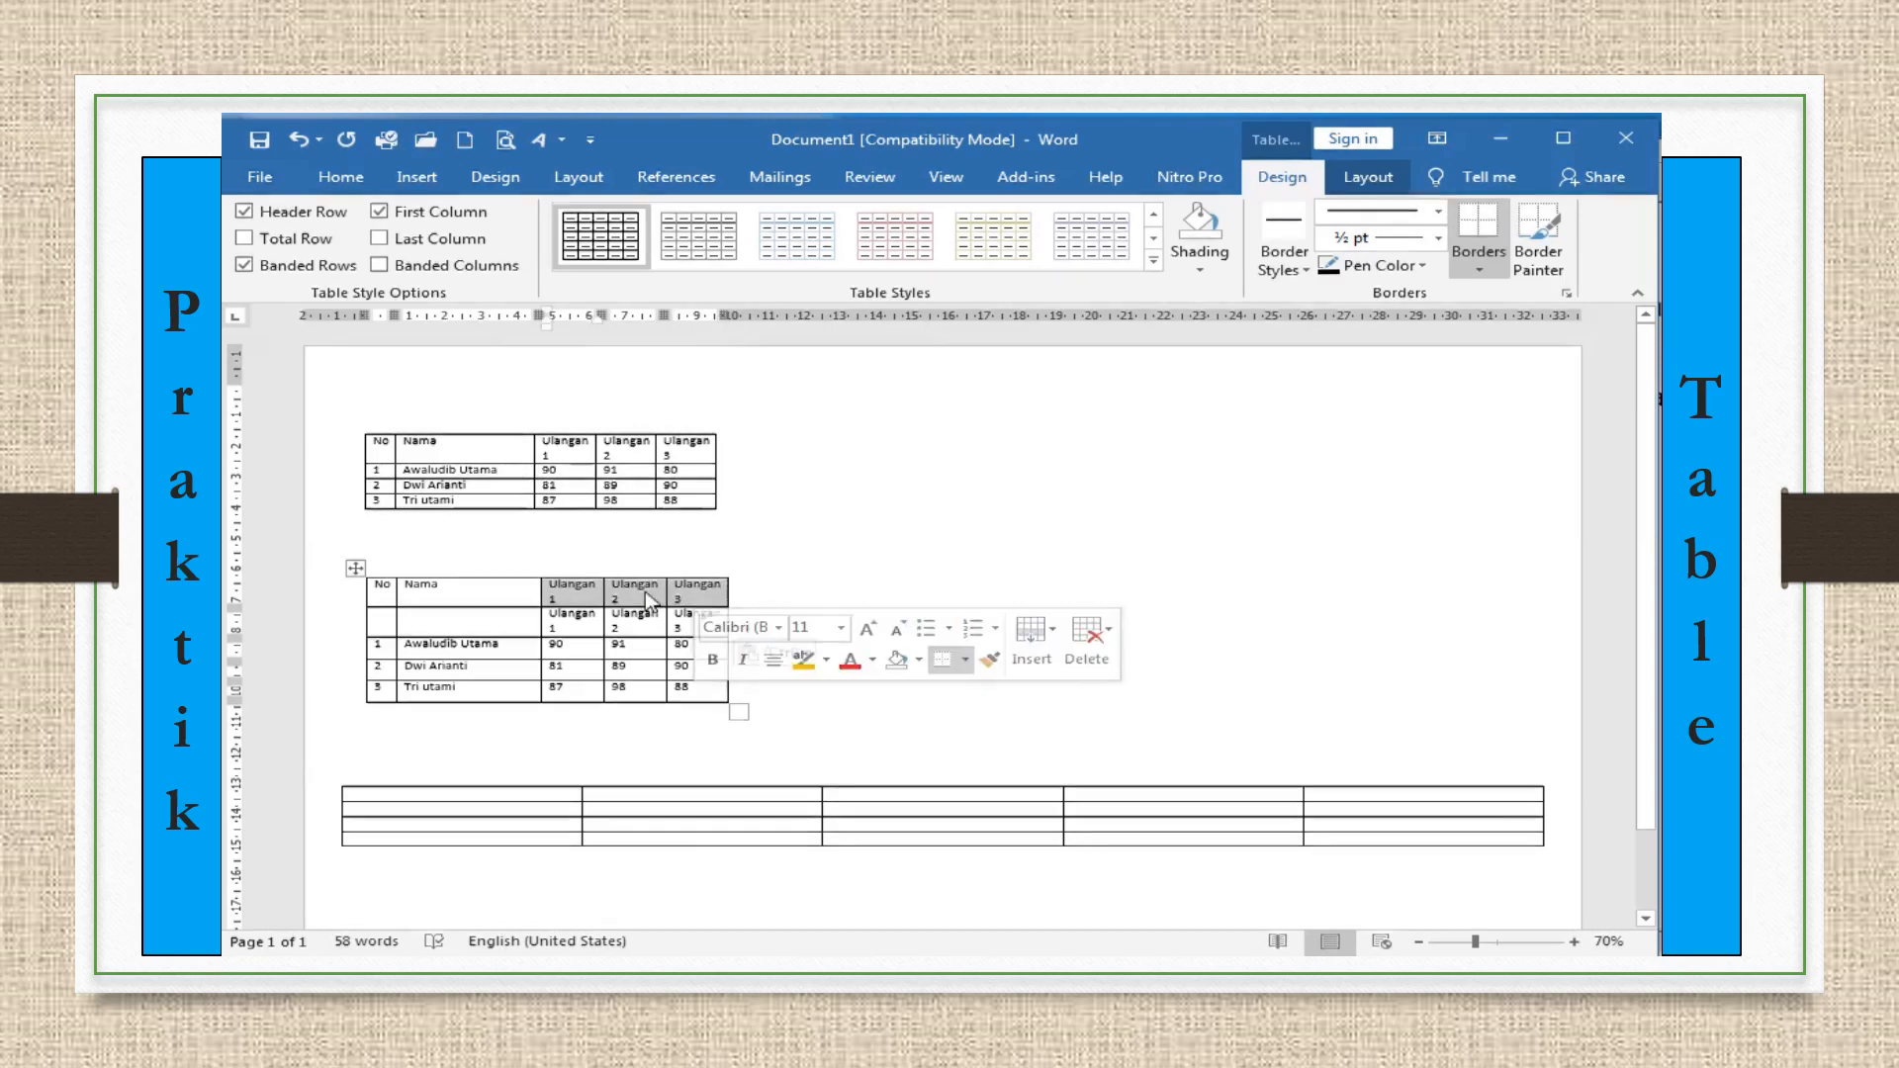
{"action": "right_click", "coordinate": [650, 600]}
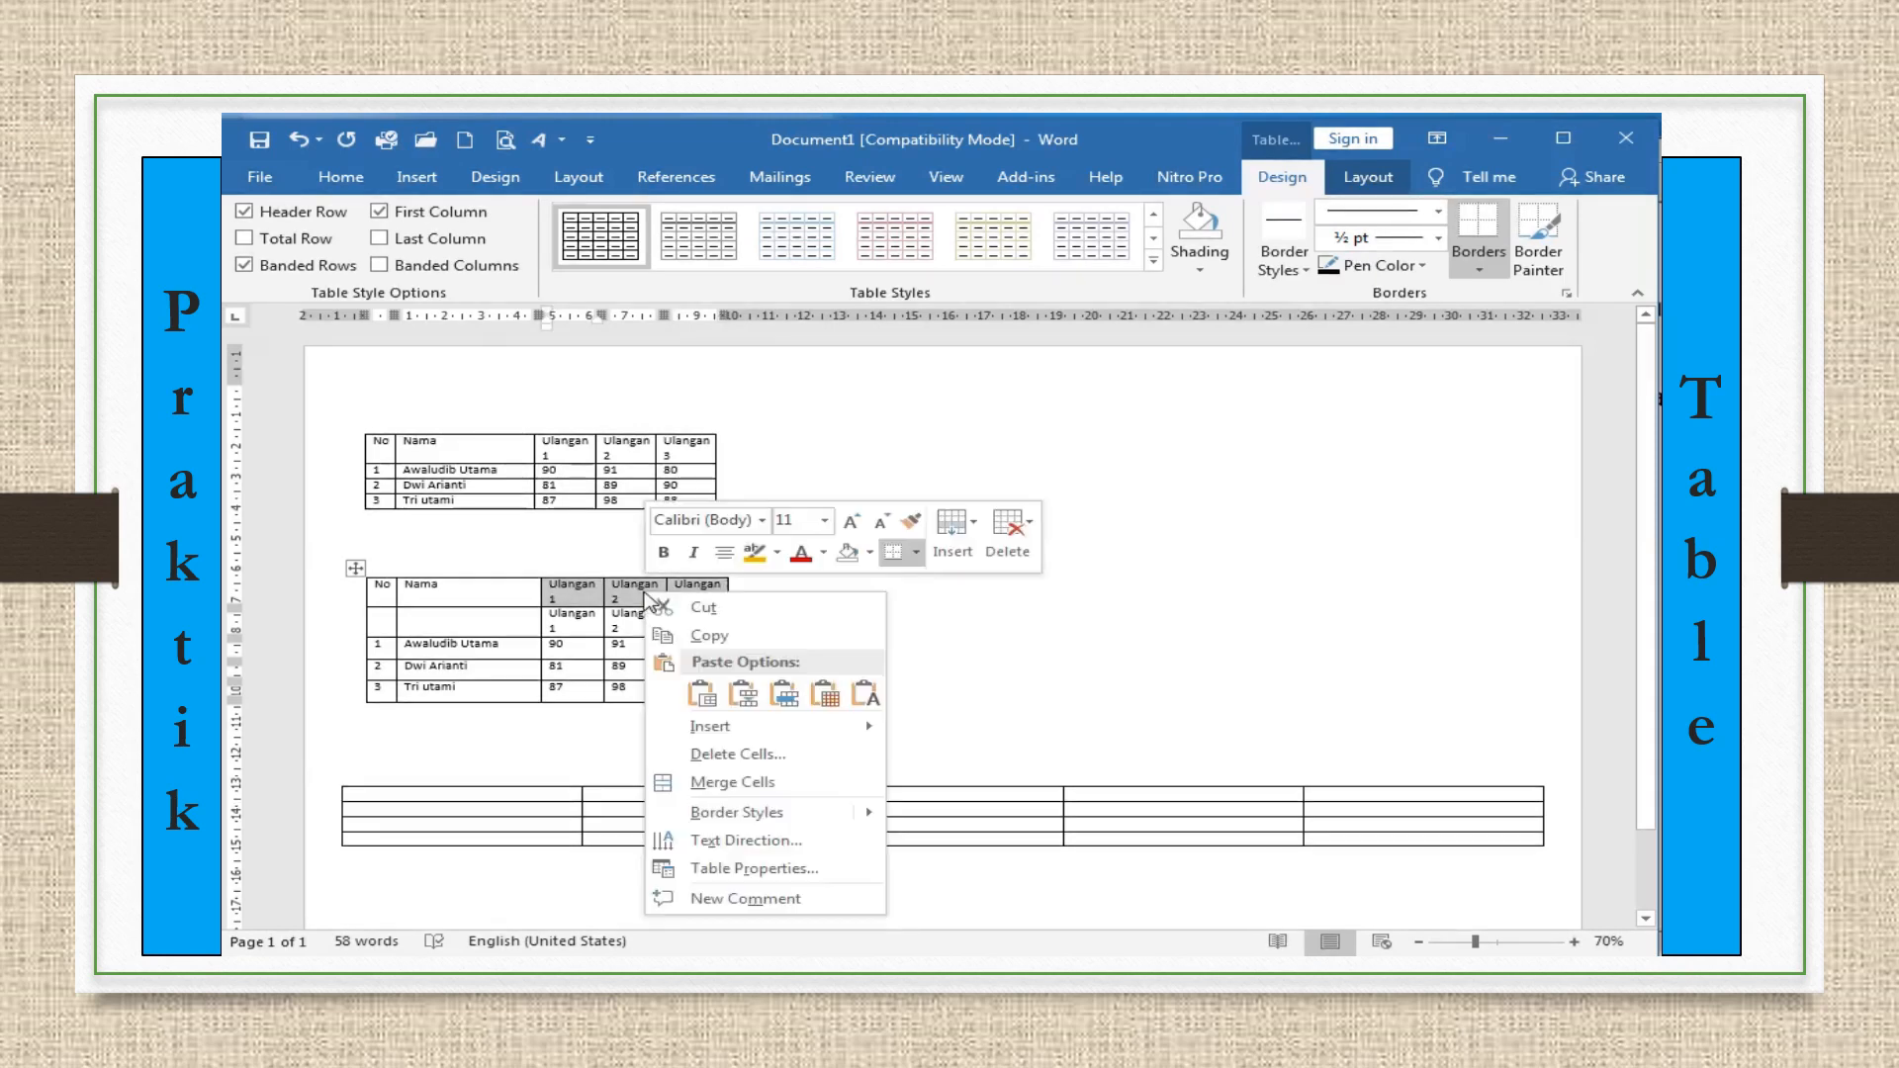
{"action": "left_click", "coordinate": [728, 789]}
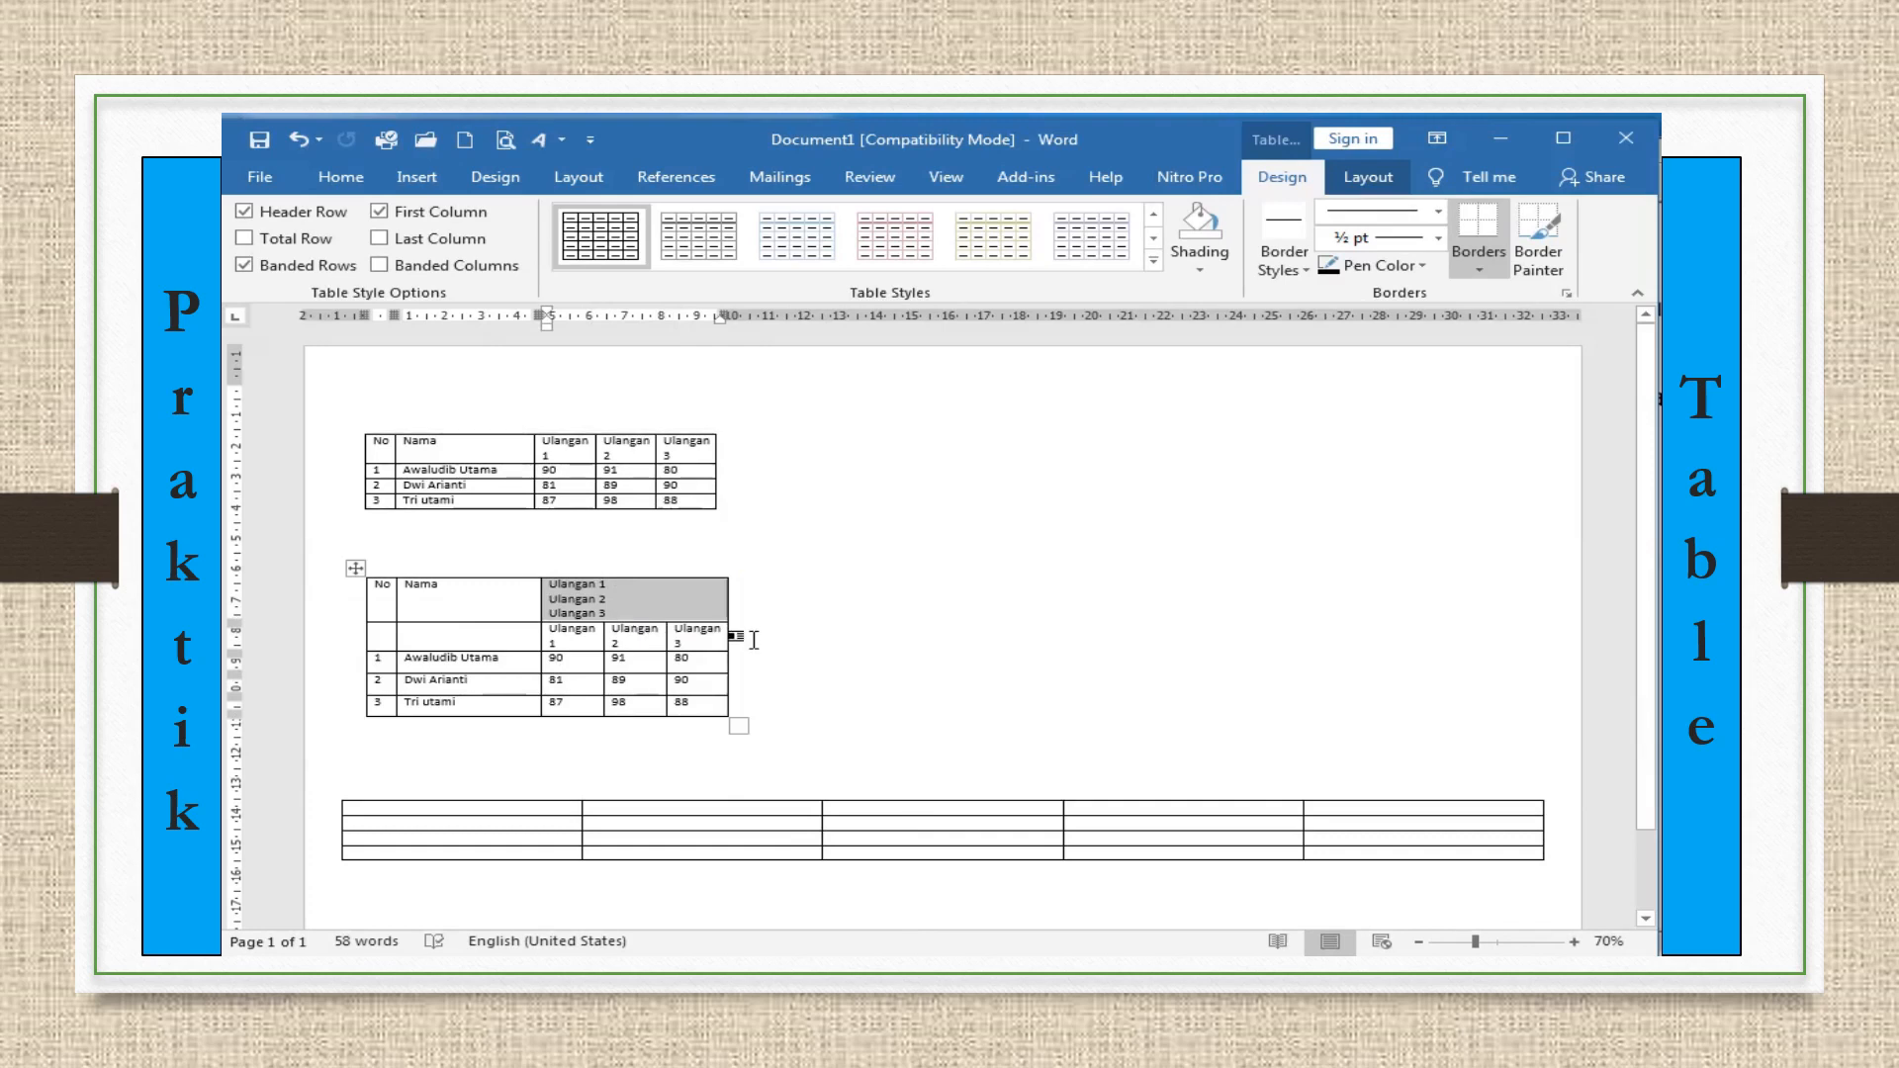
{"action": "type", "text": "Nilai"}
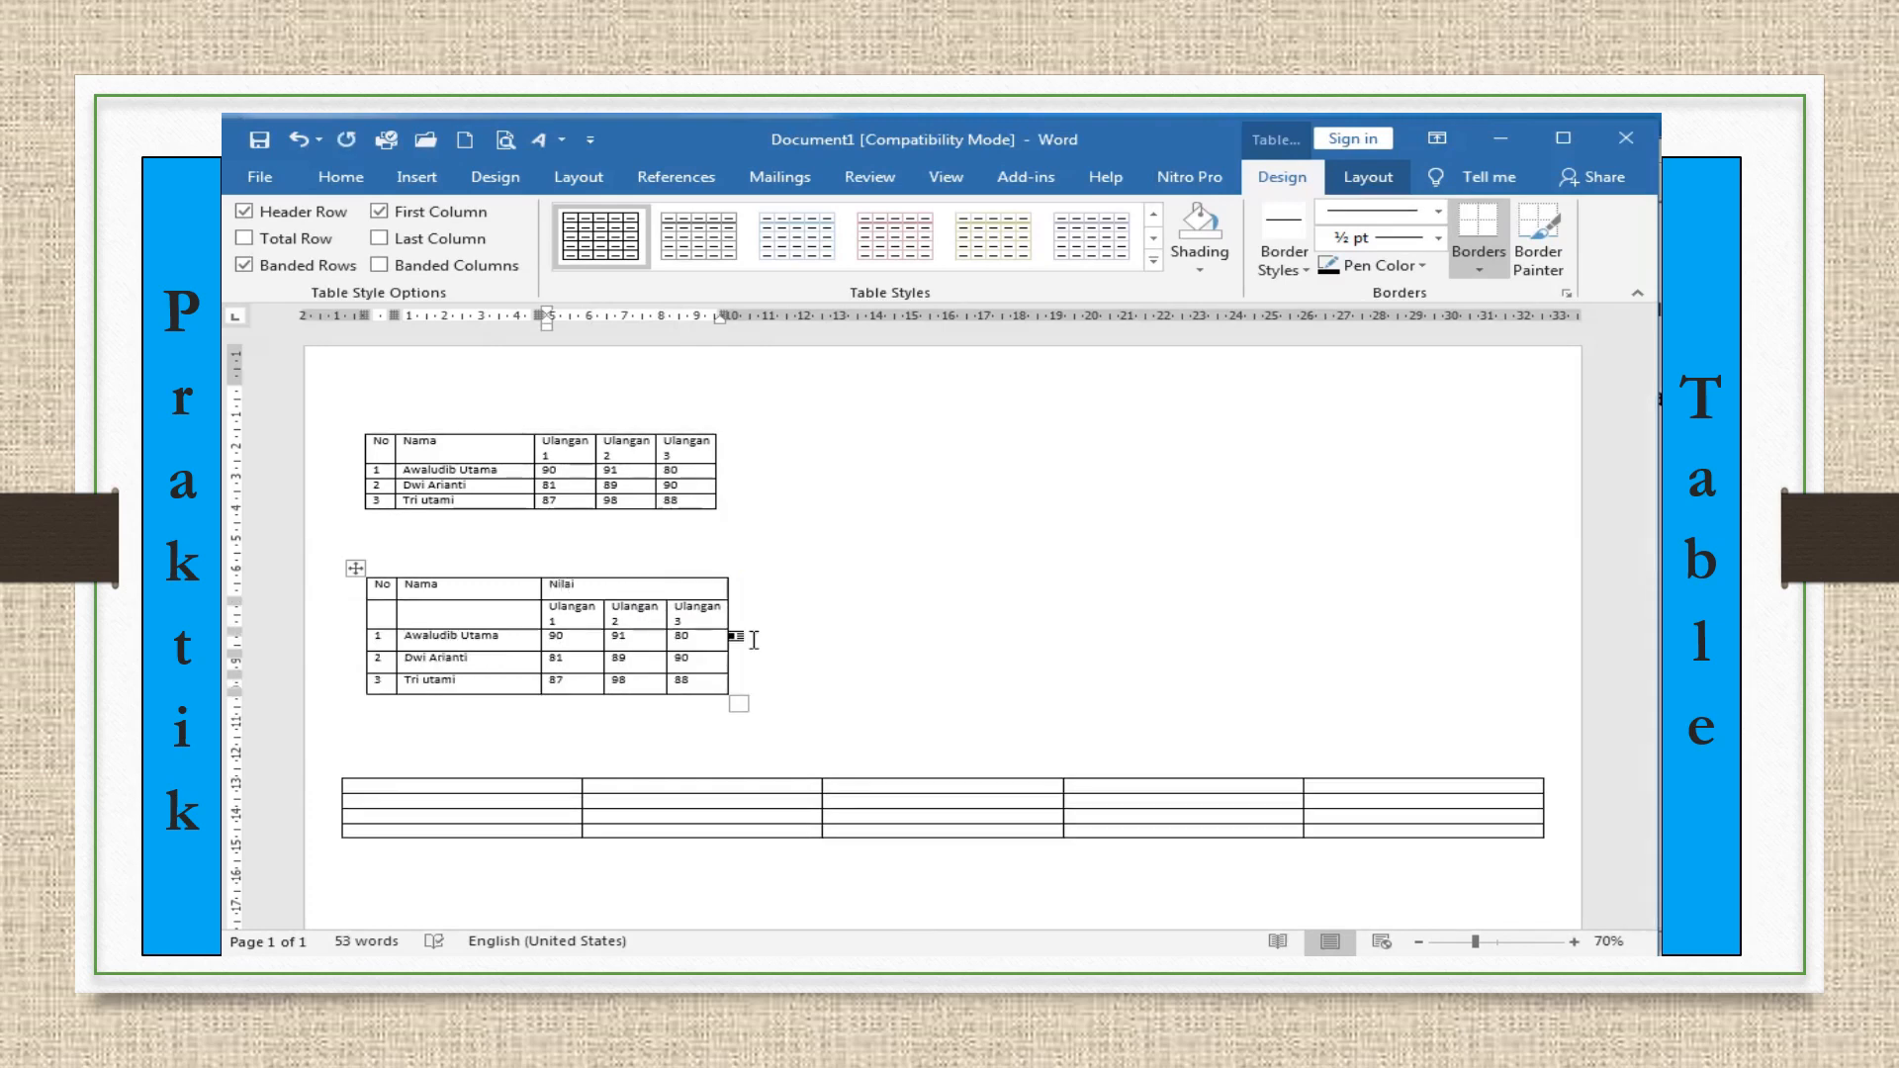
Merge the Nama heading cell with the empty cell below it, and do the same for the No heading
{"action": "left_click", "coordinate": [440, 611]}
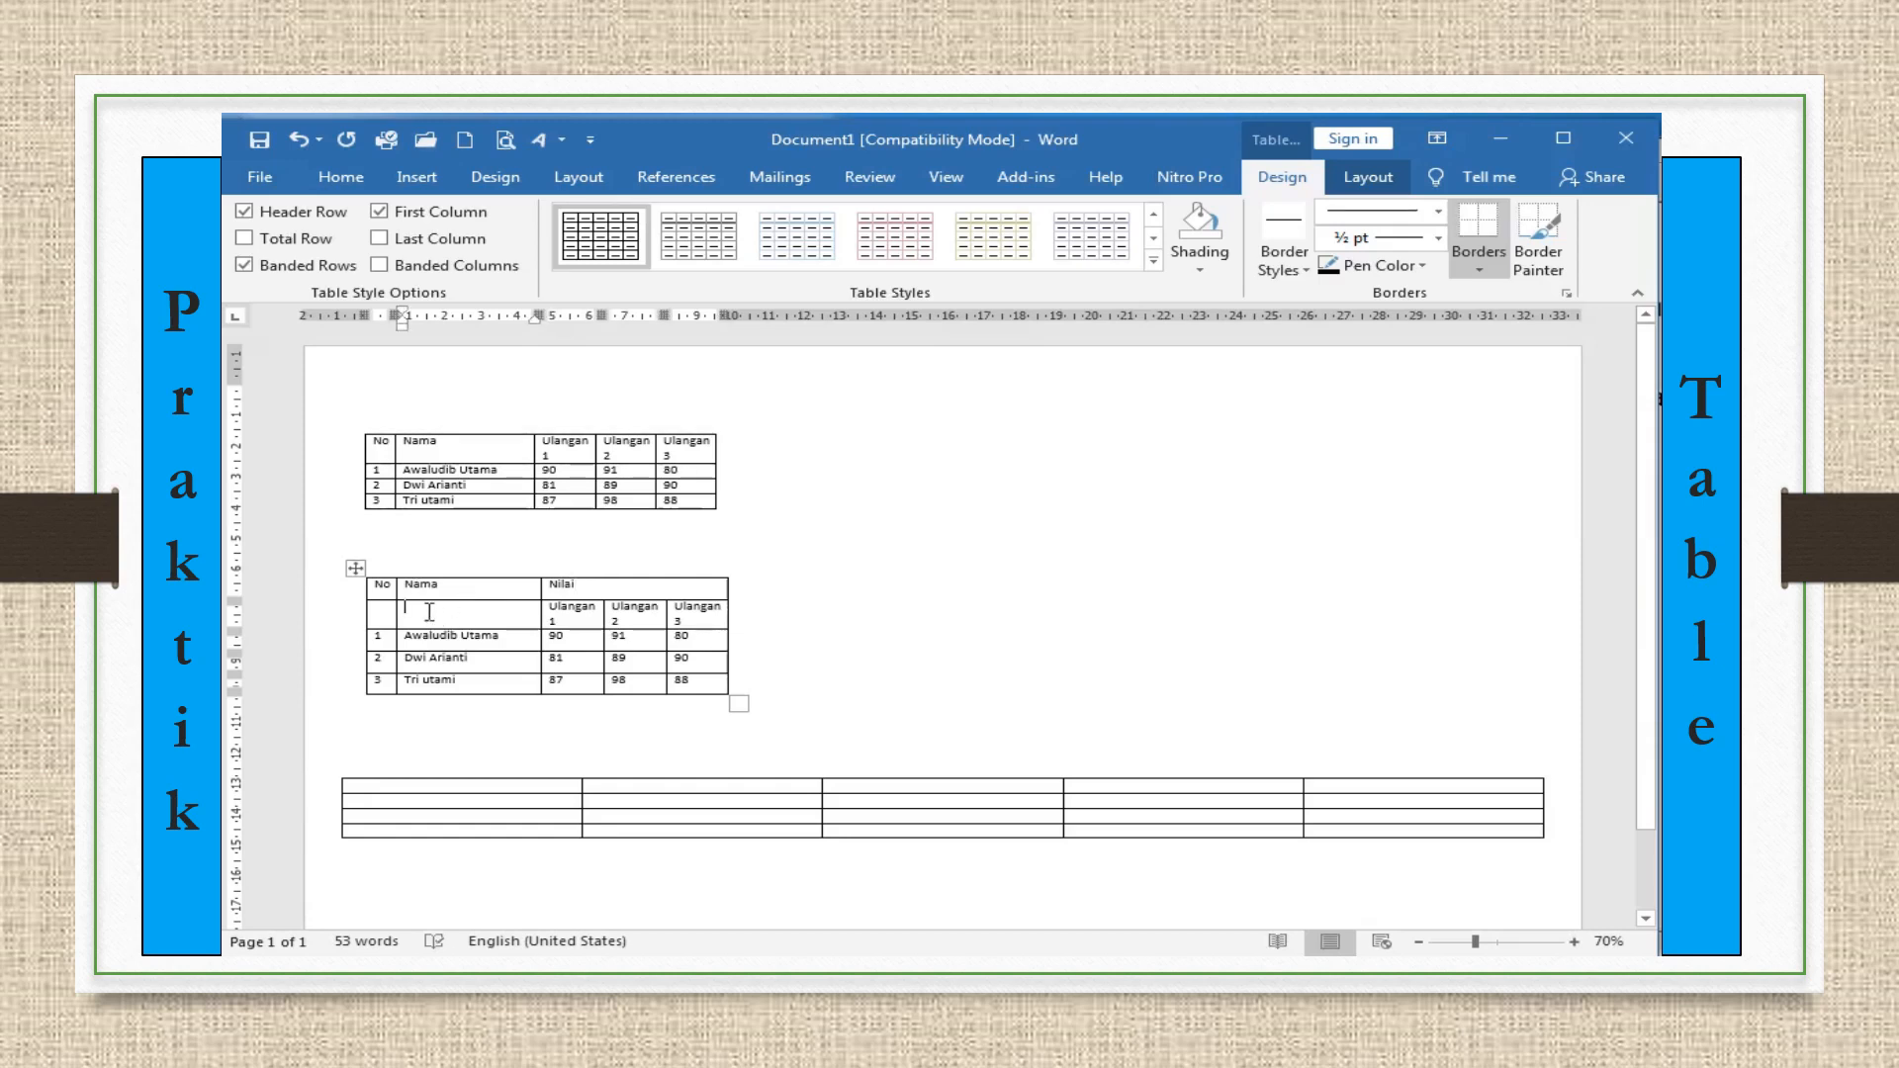
{"action": "left_click", "coordinate": [399, 589]}
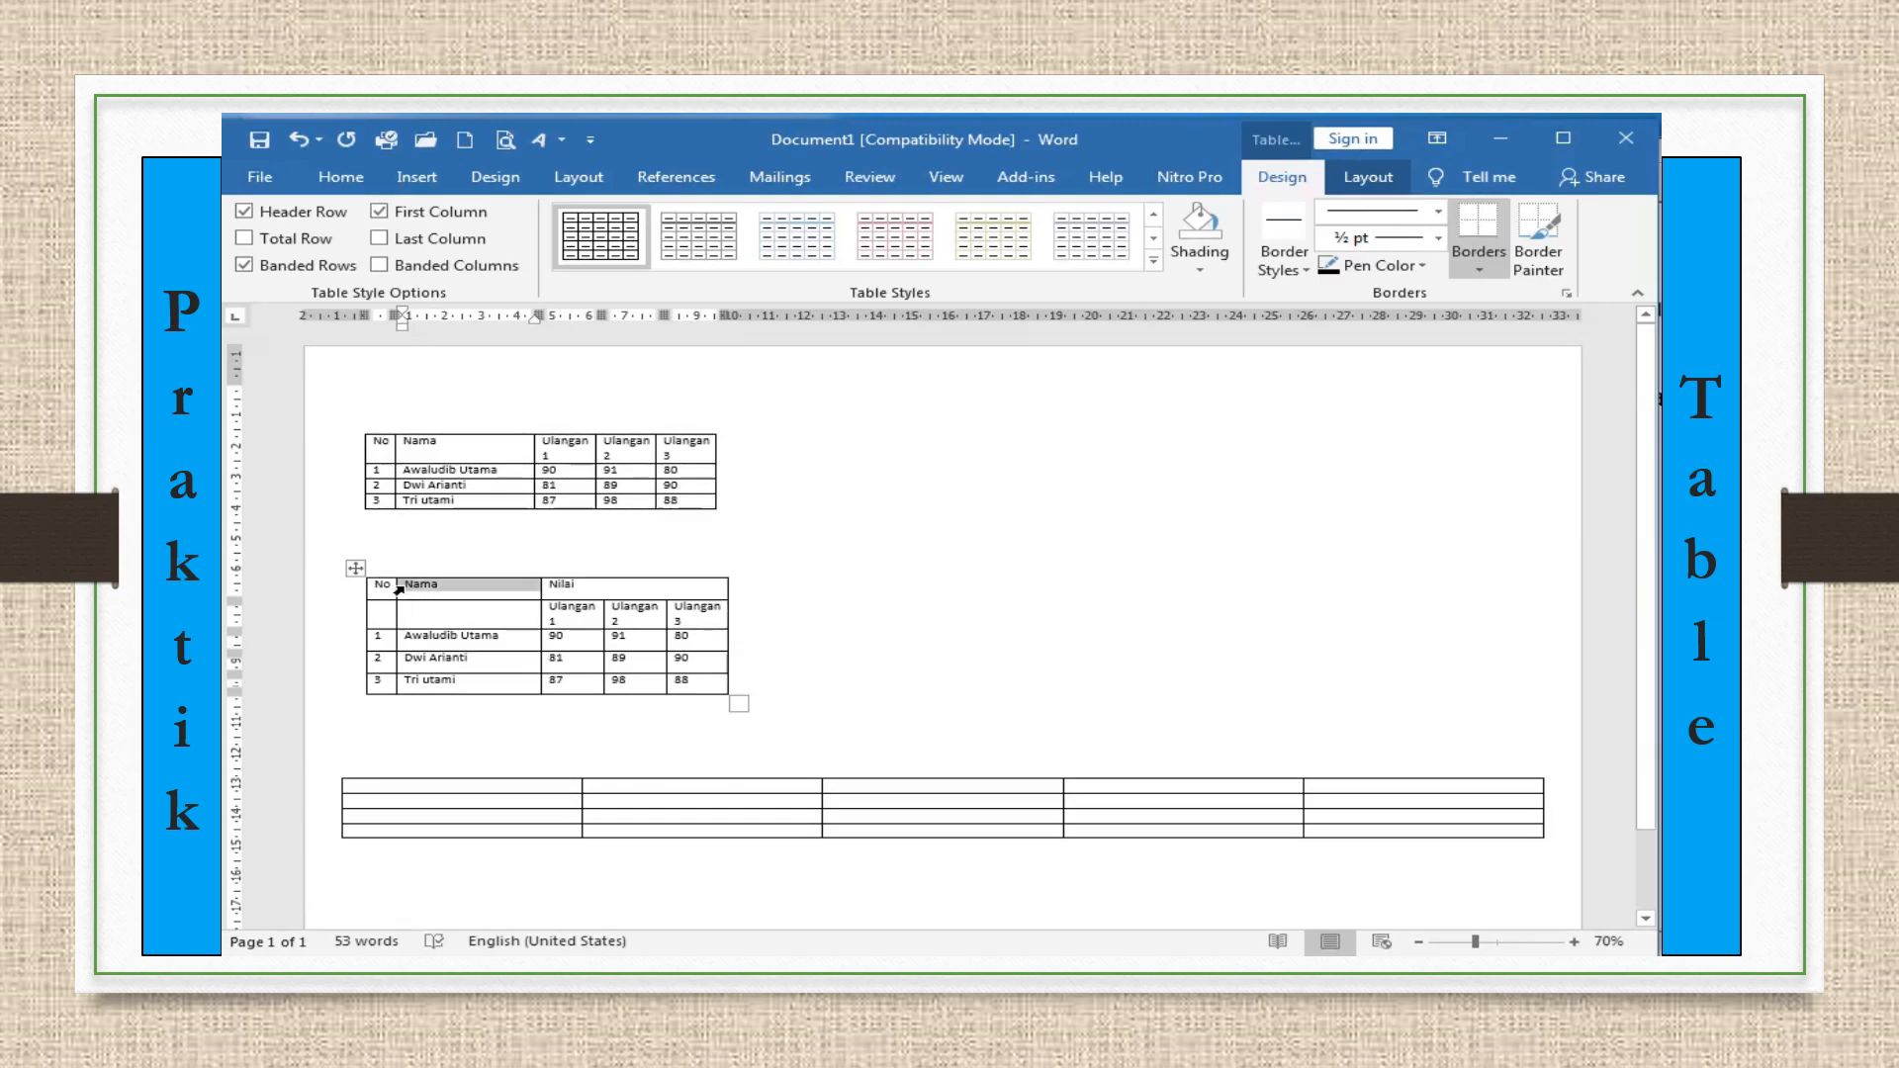
{"action": "left_click_drag", "start_coordinate": [399, 590], "coordinate": [419, 603]}
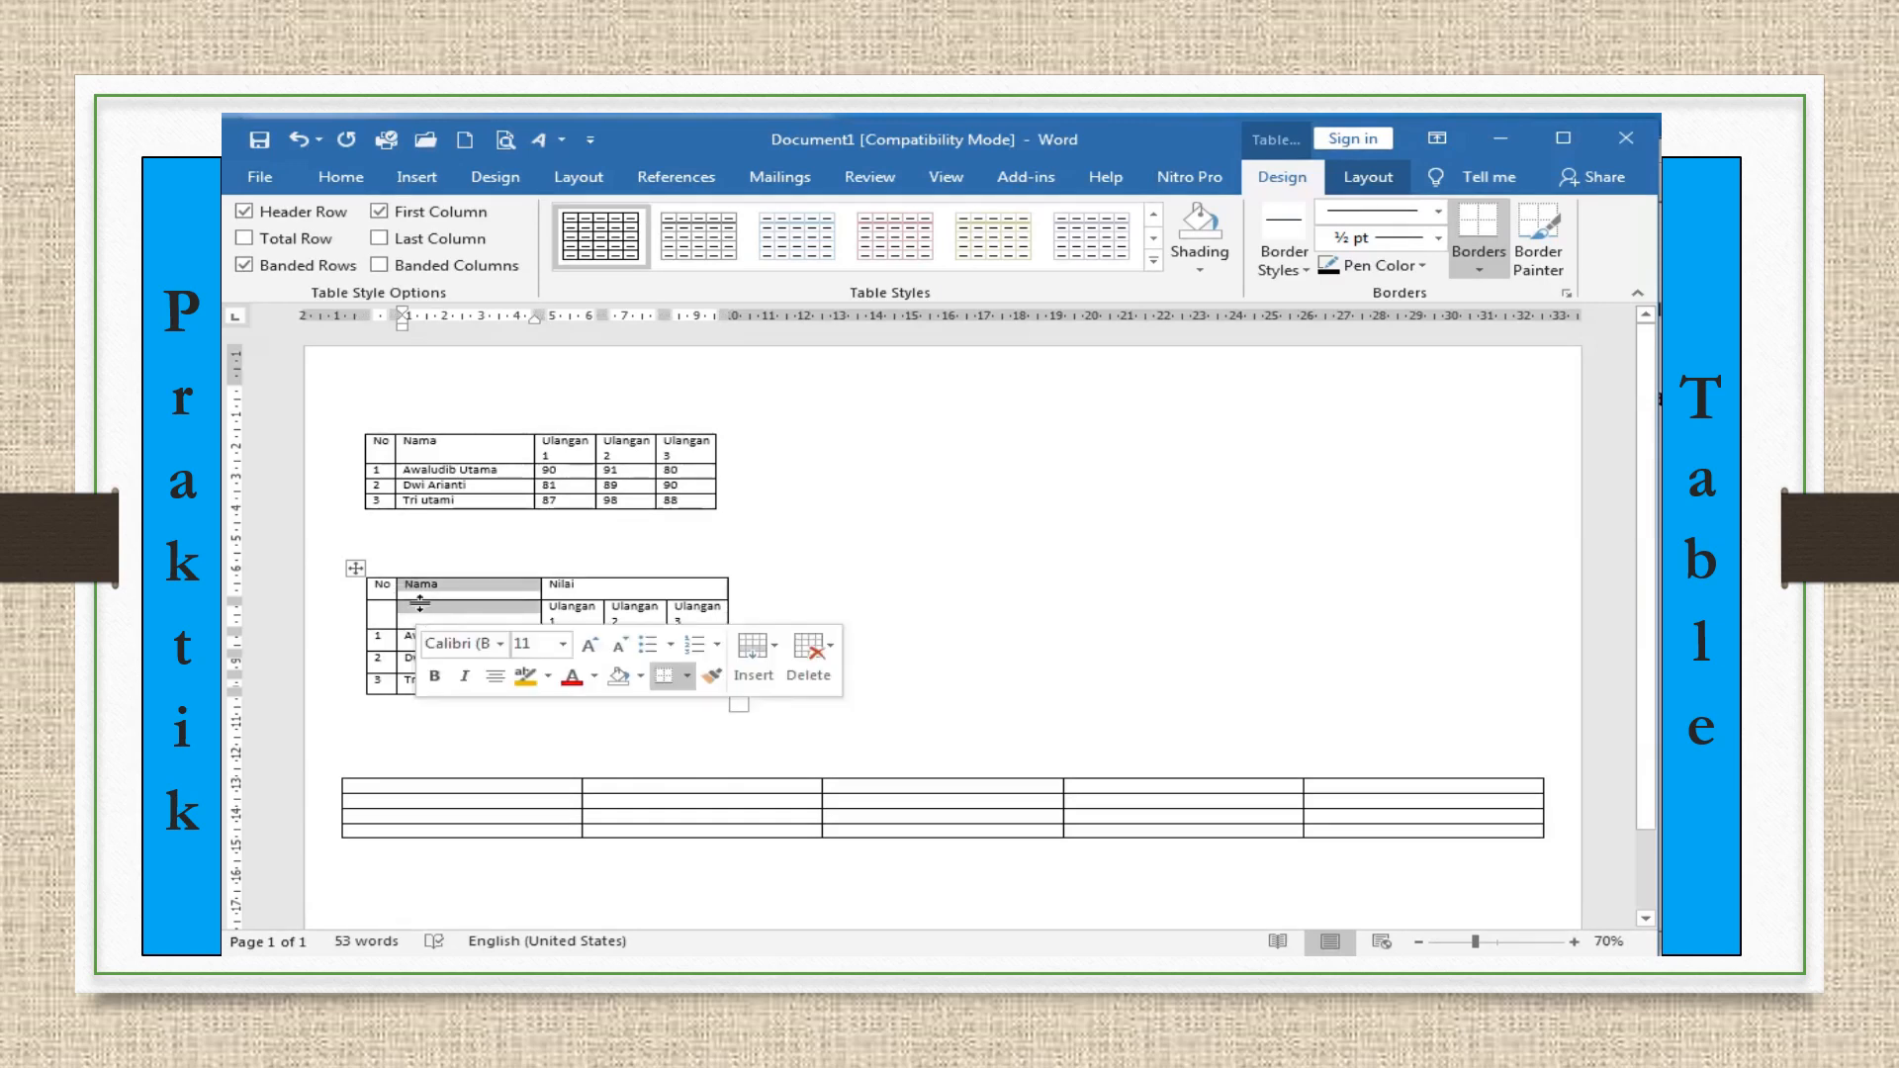
{"action": "right_click", "coordinate": [419, 604]}
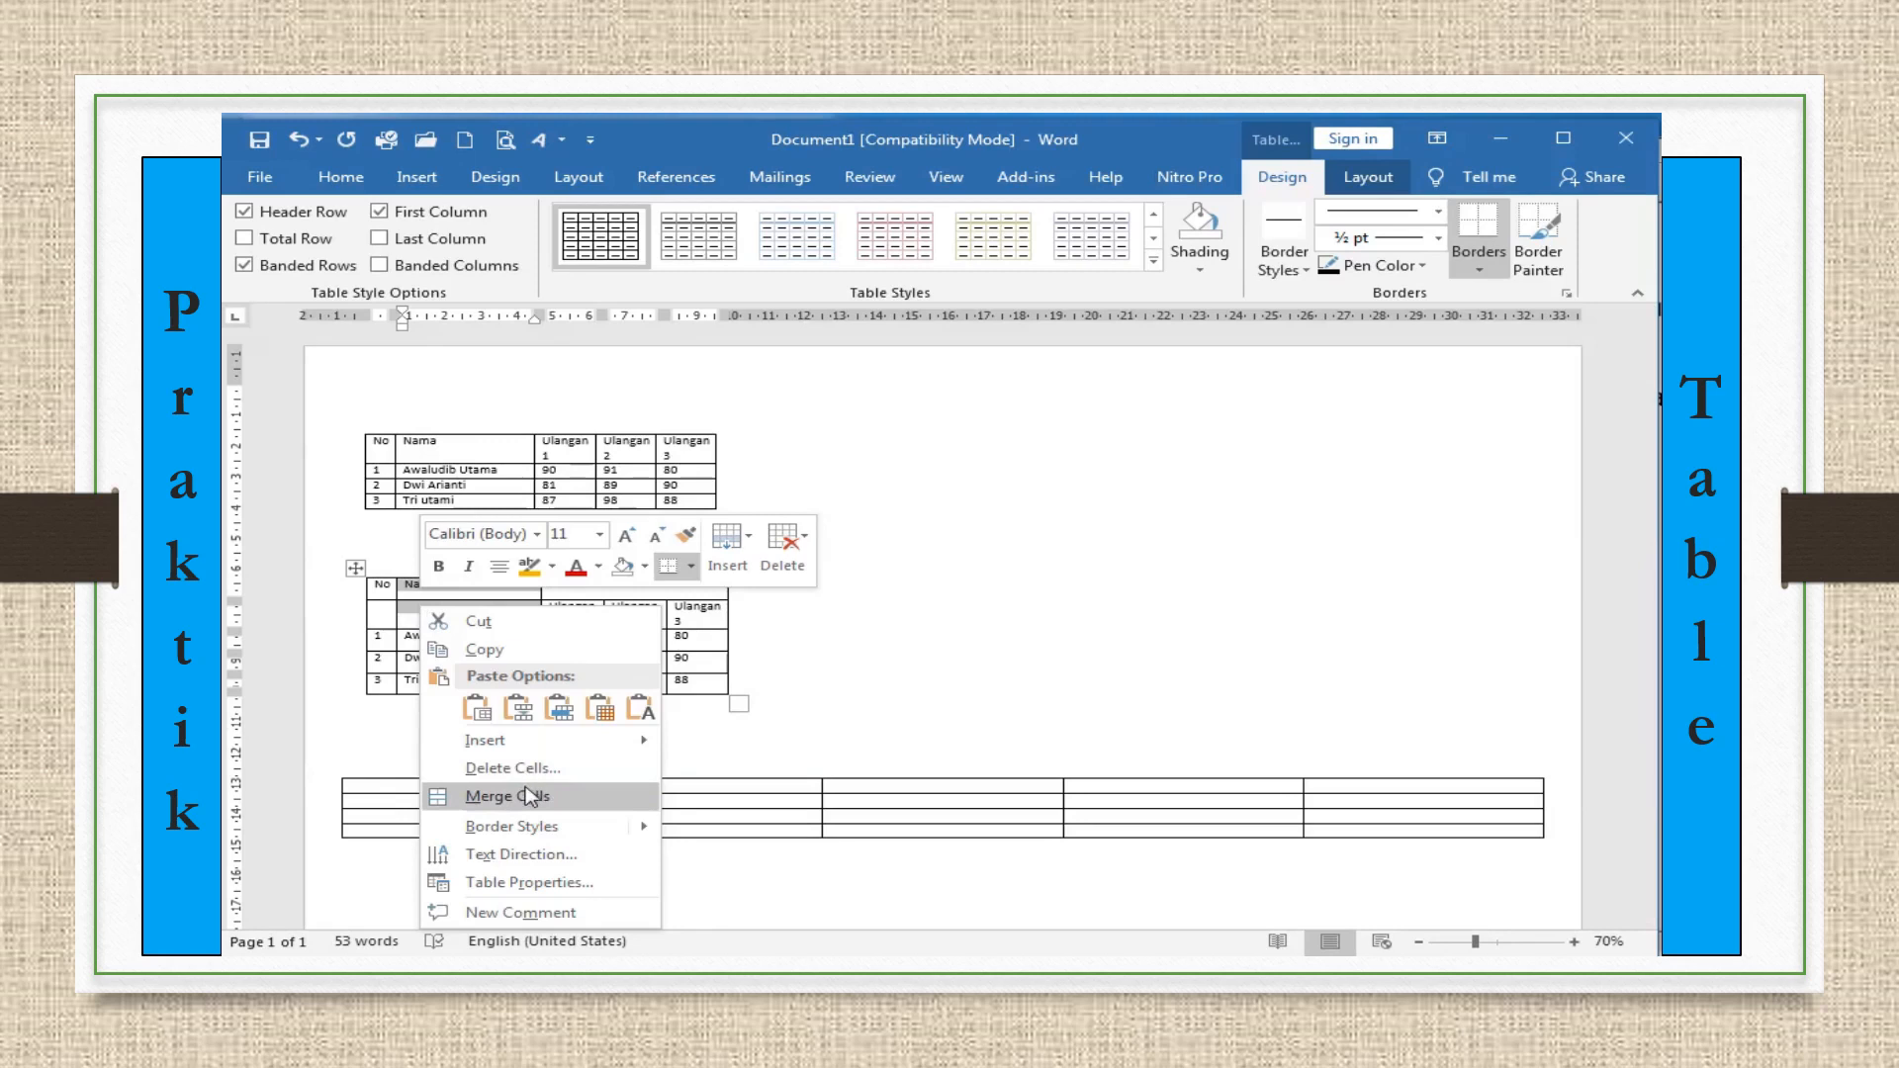
{"action": "left_click", "coordinate": [530, 797]}
{"action": "left_click_drag", "start_coordinate": [369, 590], "coordinate": [381, 613]}
{"action": "right_click", "coordinate": [379, 608]}
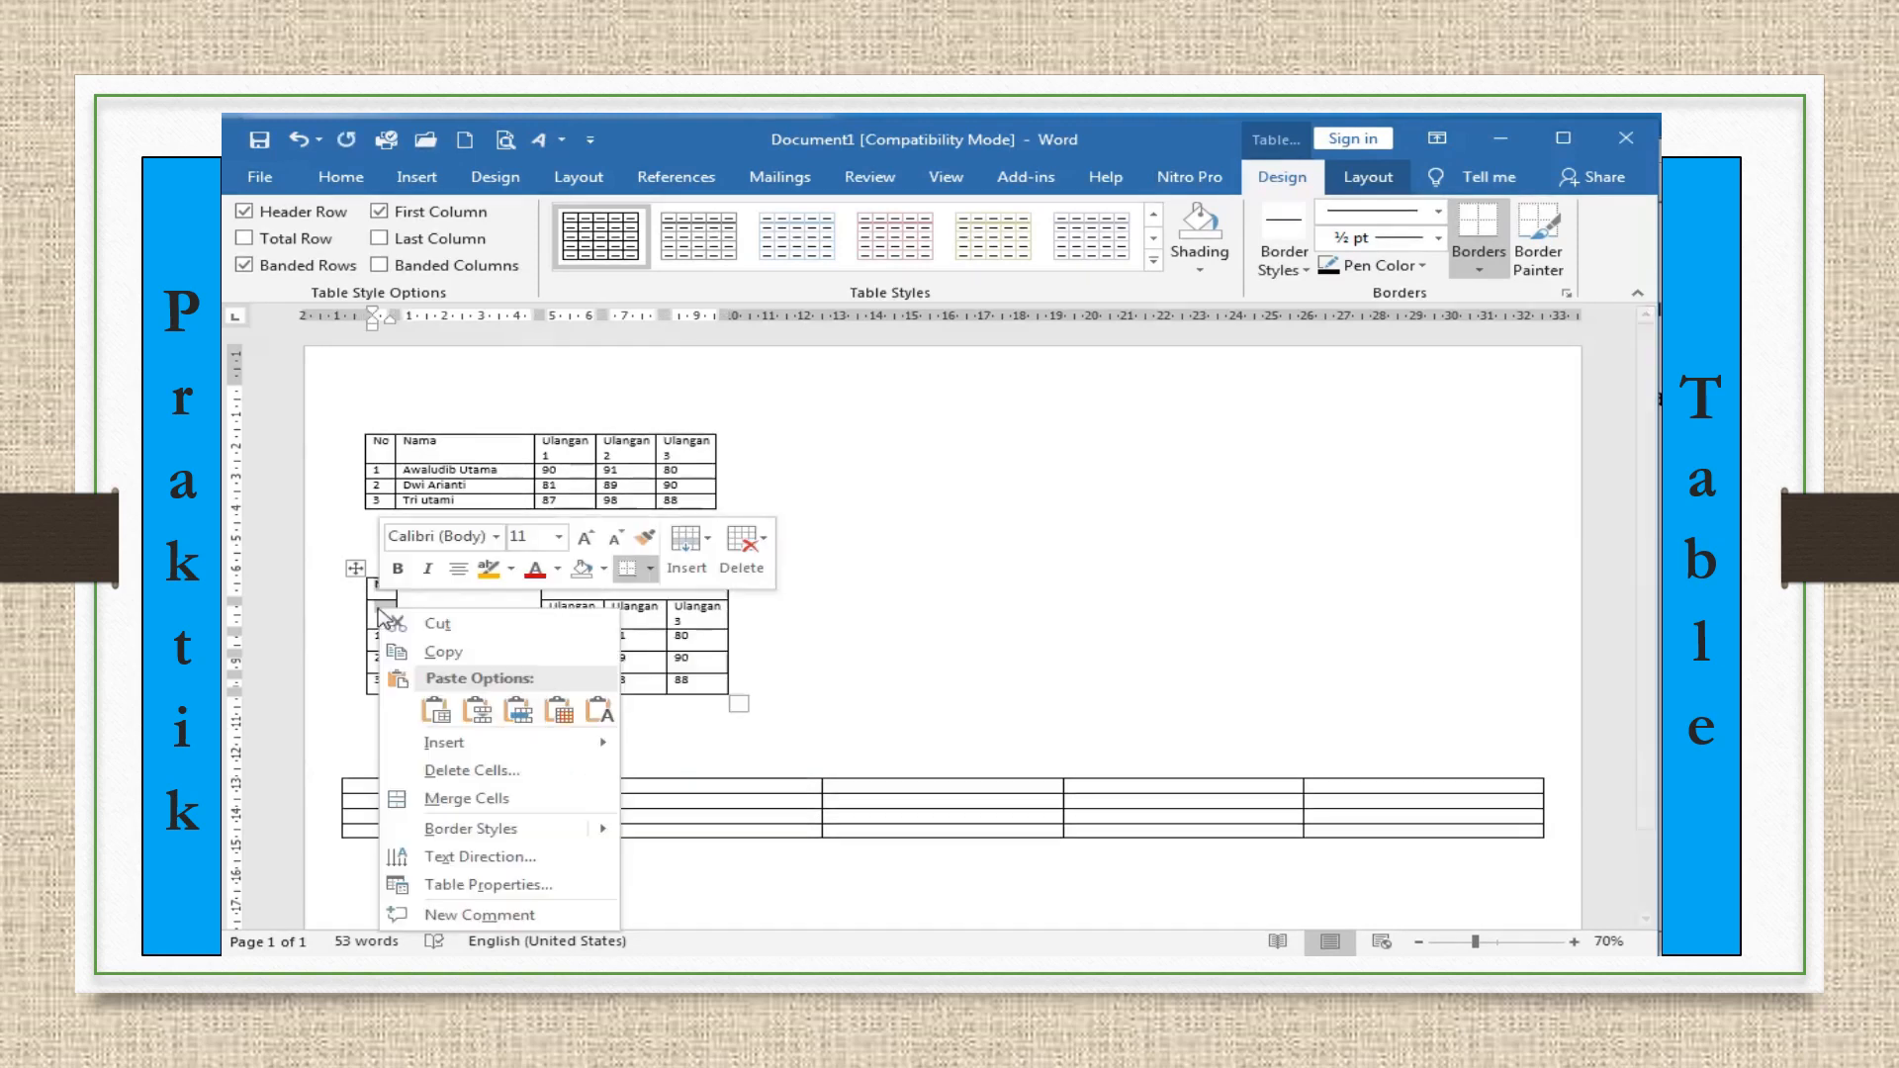
{"action": "left_click", "coordinate": [457, 797]}
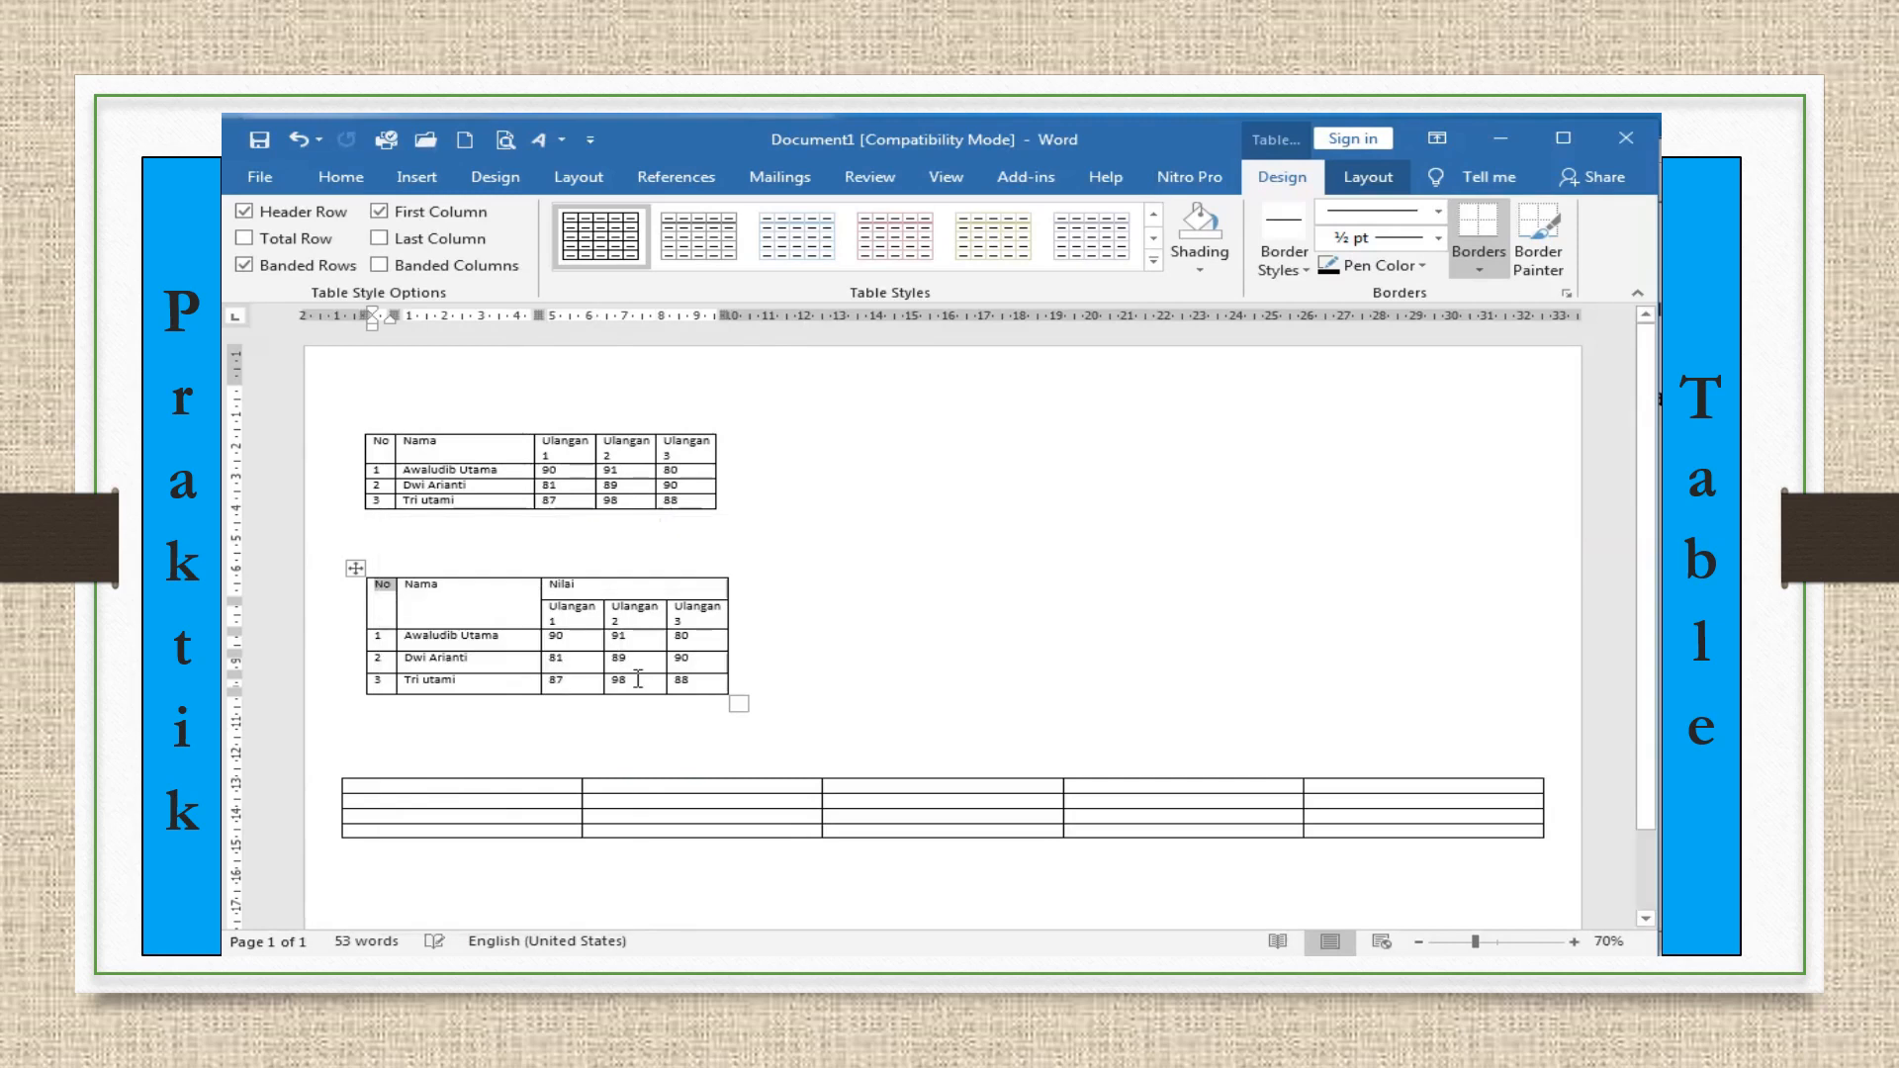
Center all heading cells of the second table both horizontally and vertically
{"action": "left_click", "coordinate": [527, 610]}
{"action": "left_click_drag", "start_coordinate": [368, 594], "coordinate": [691, 619]}
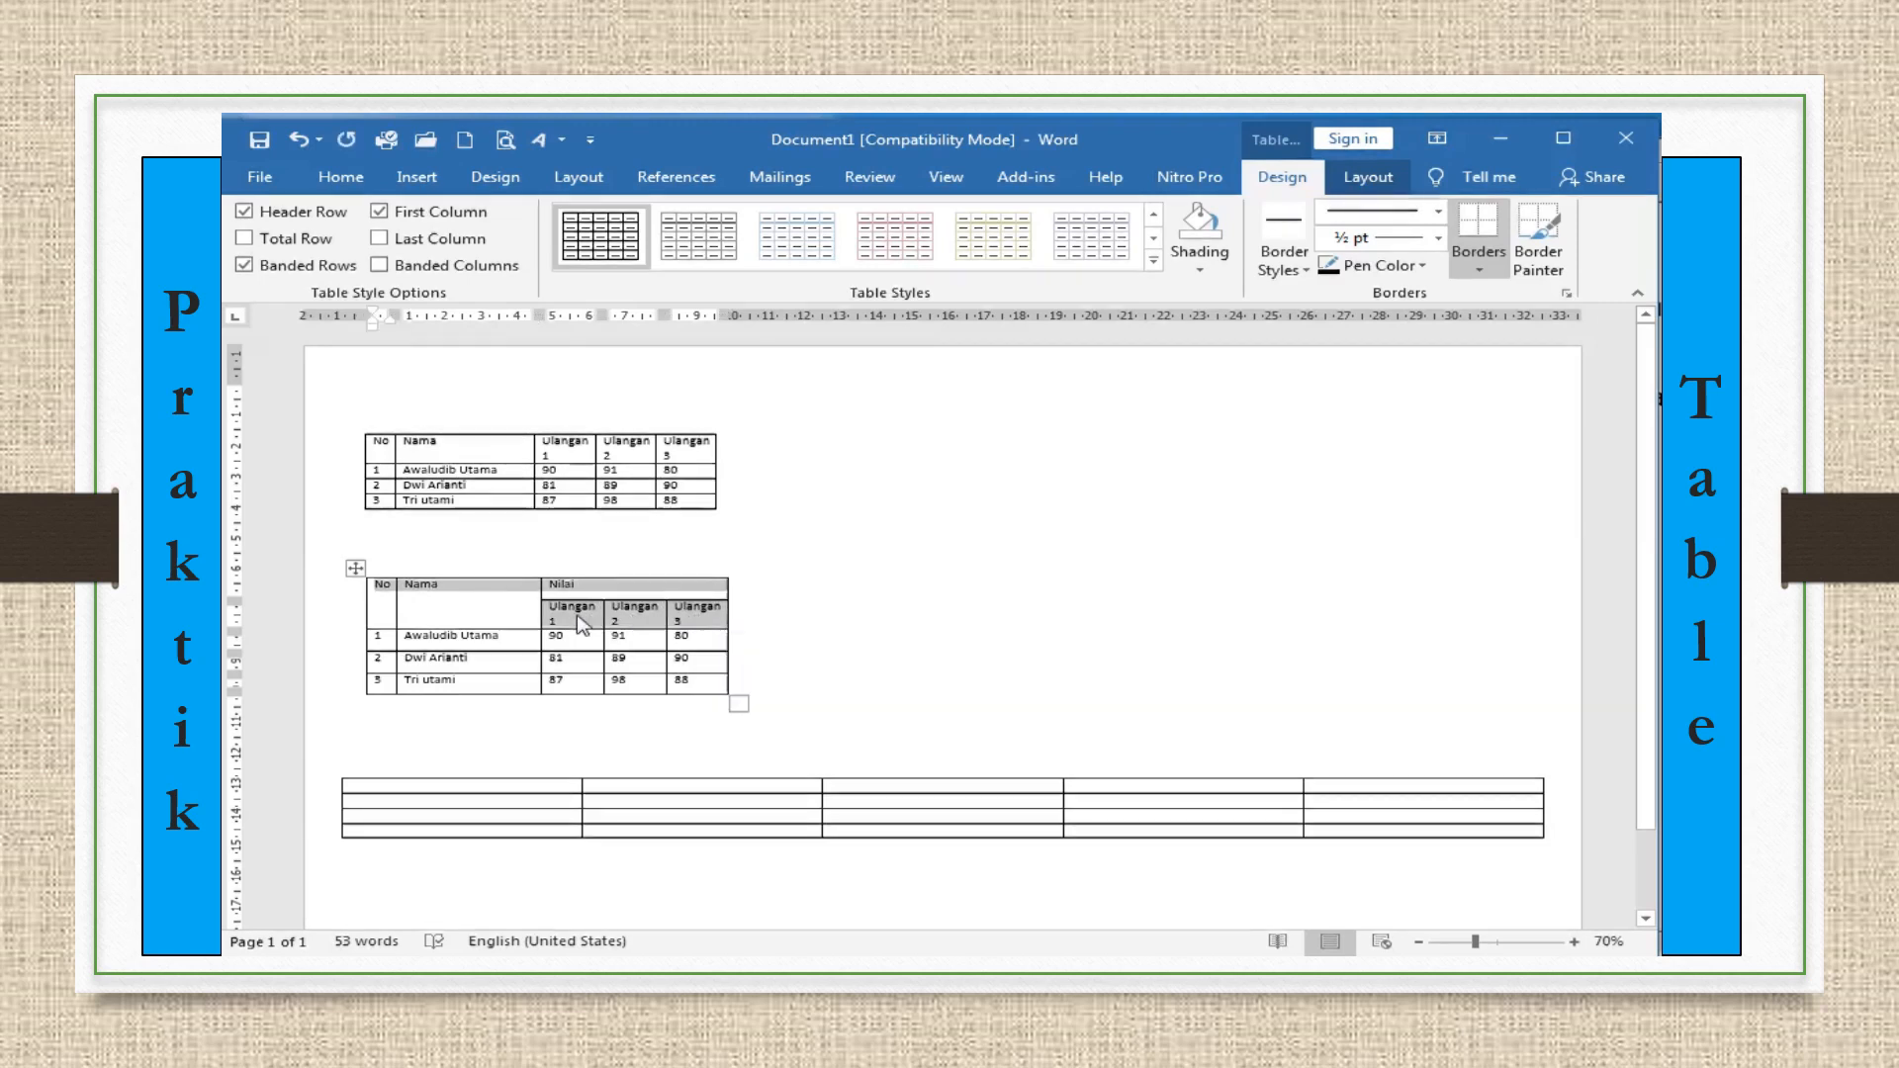
{"action": "right_click", "coordinate": [583, 623]}
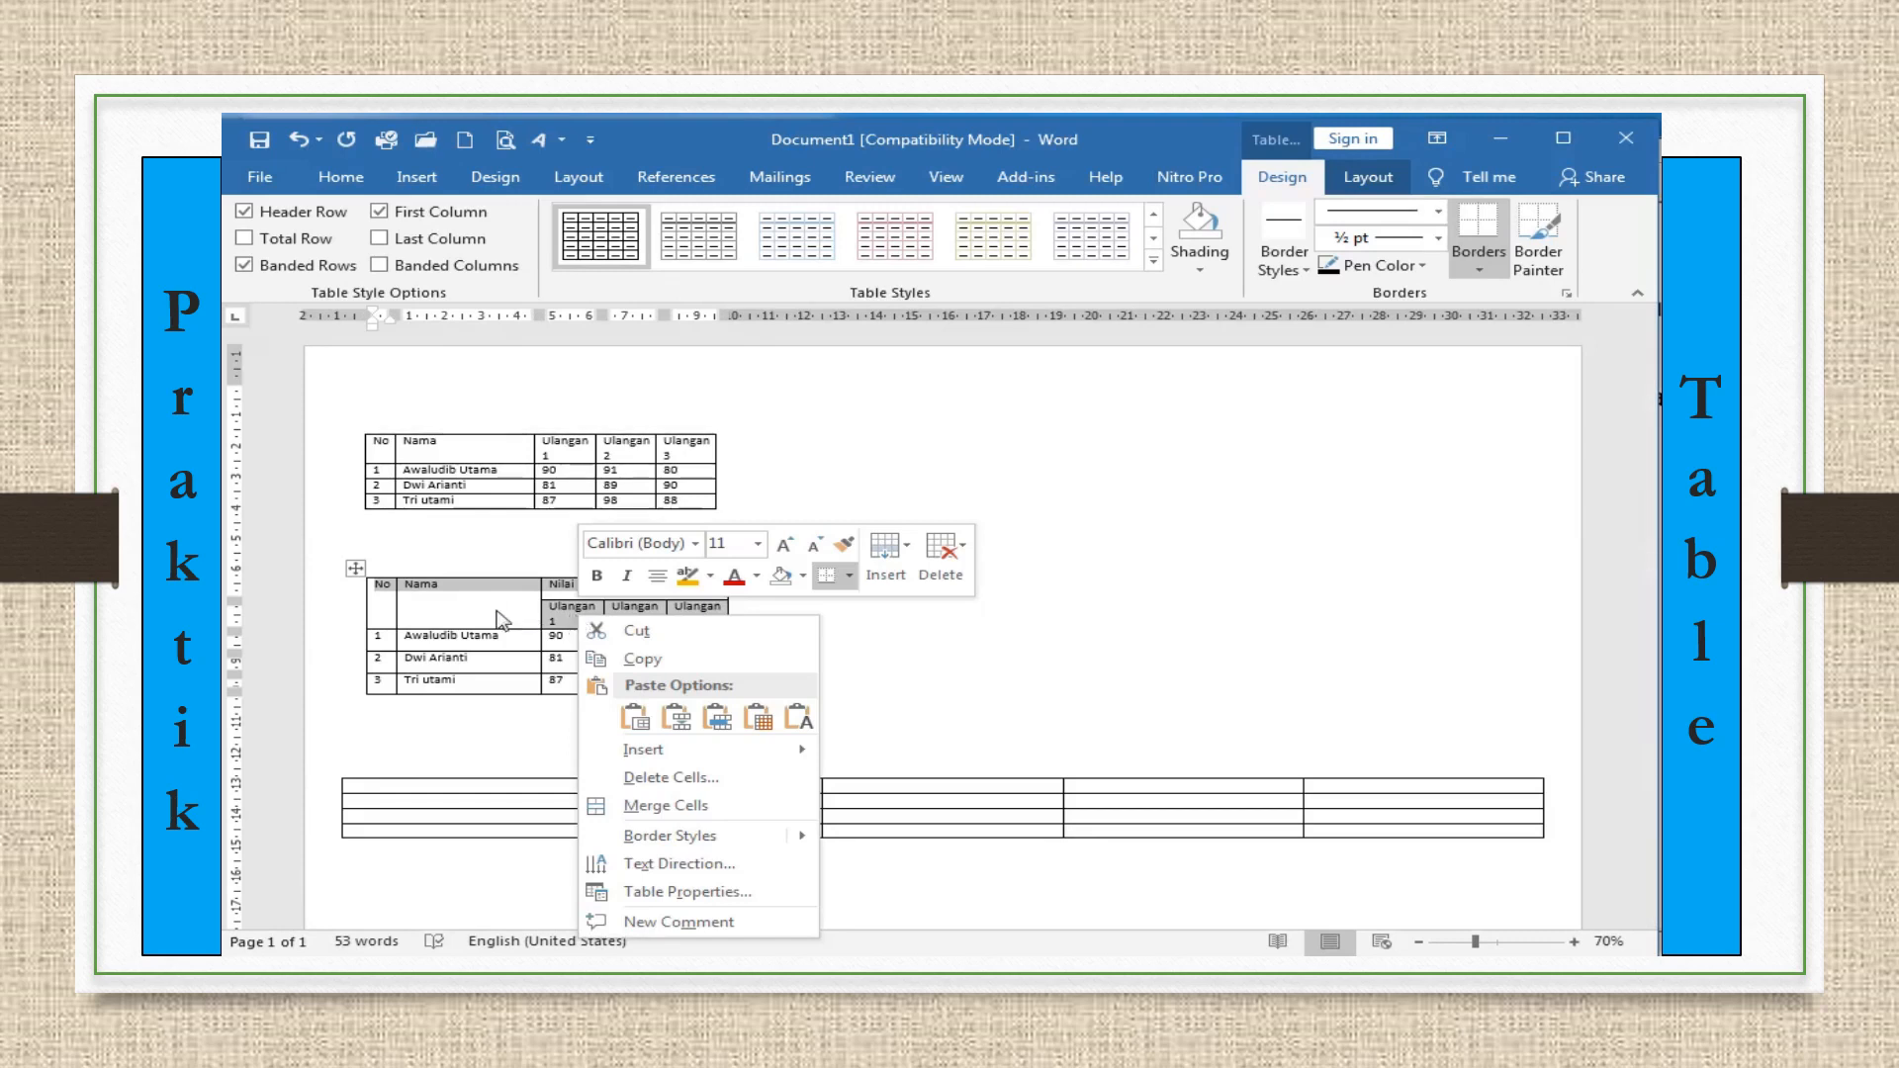
{"action": "key", "text": "Escape"}
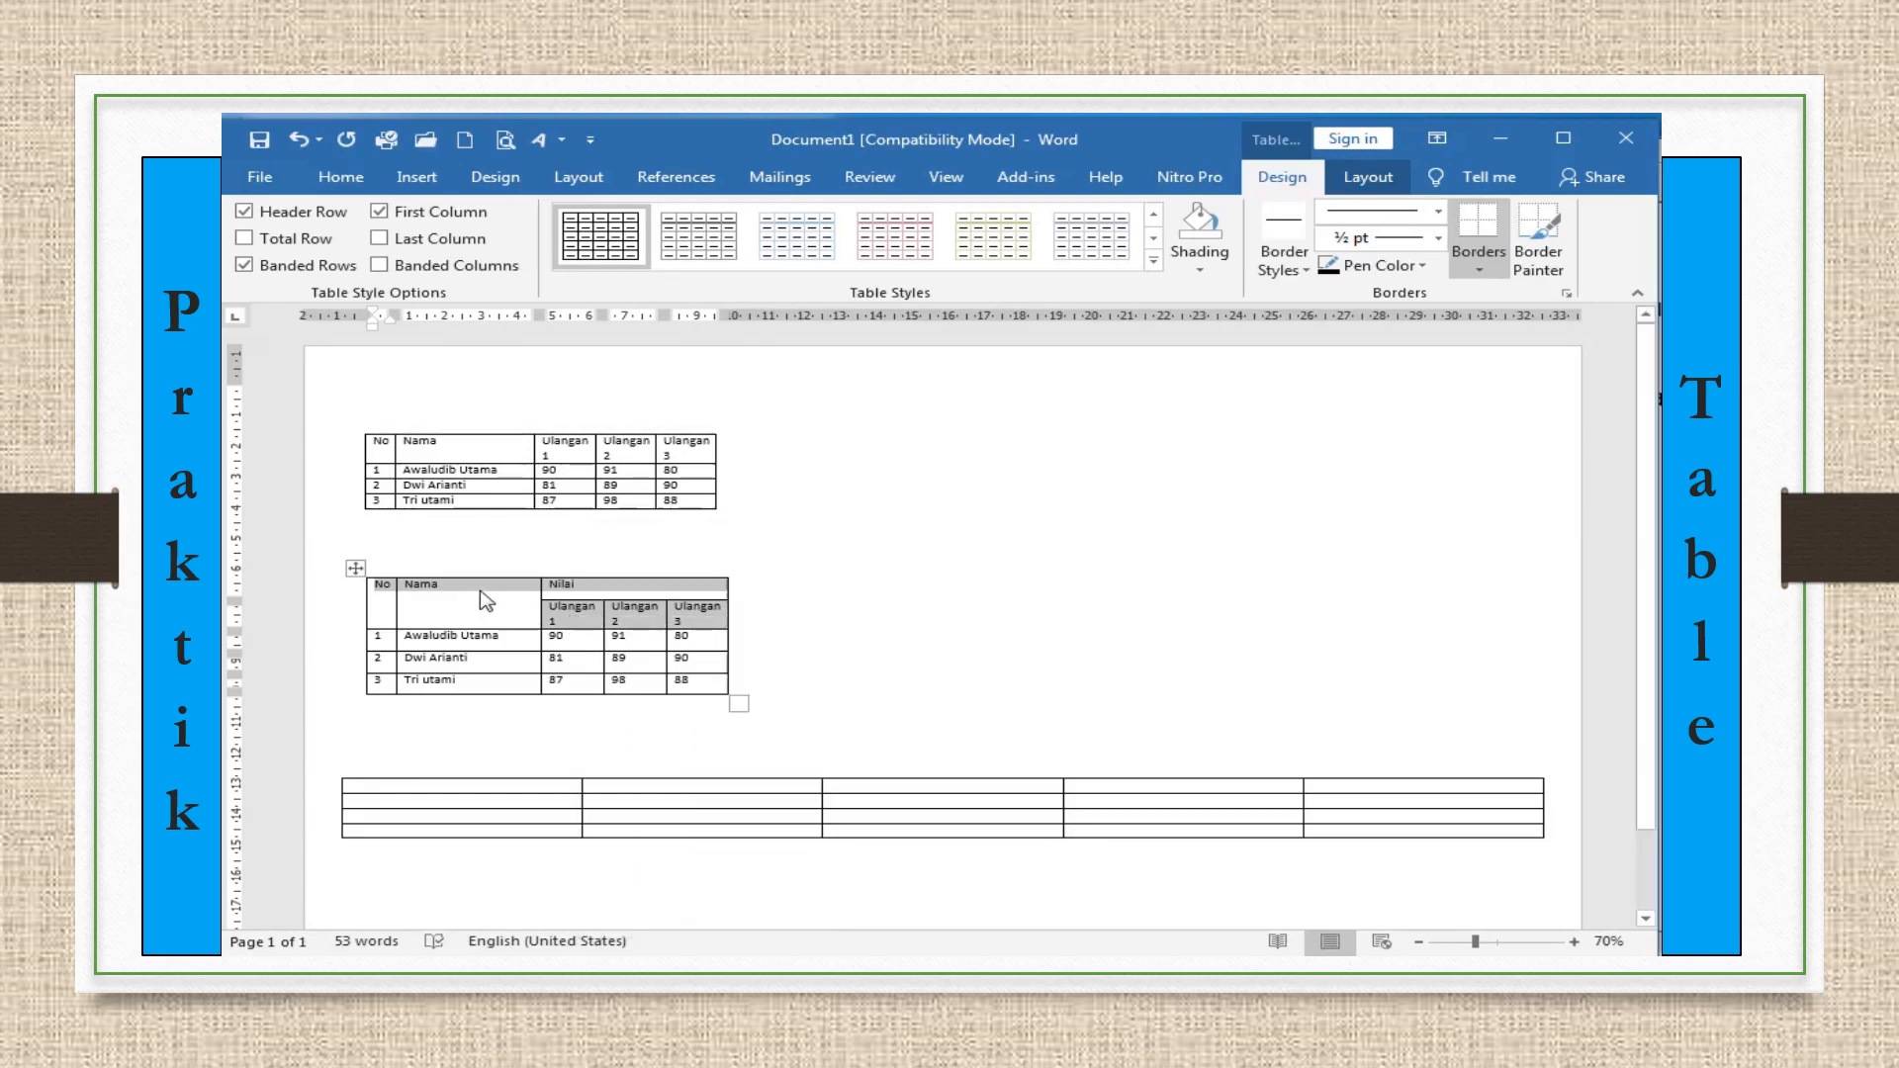
{"action": "left_click", "coordinate": [1363, 183]}
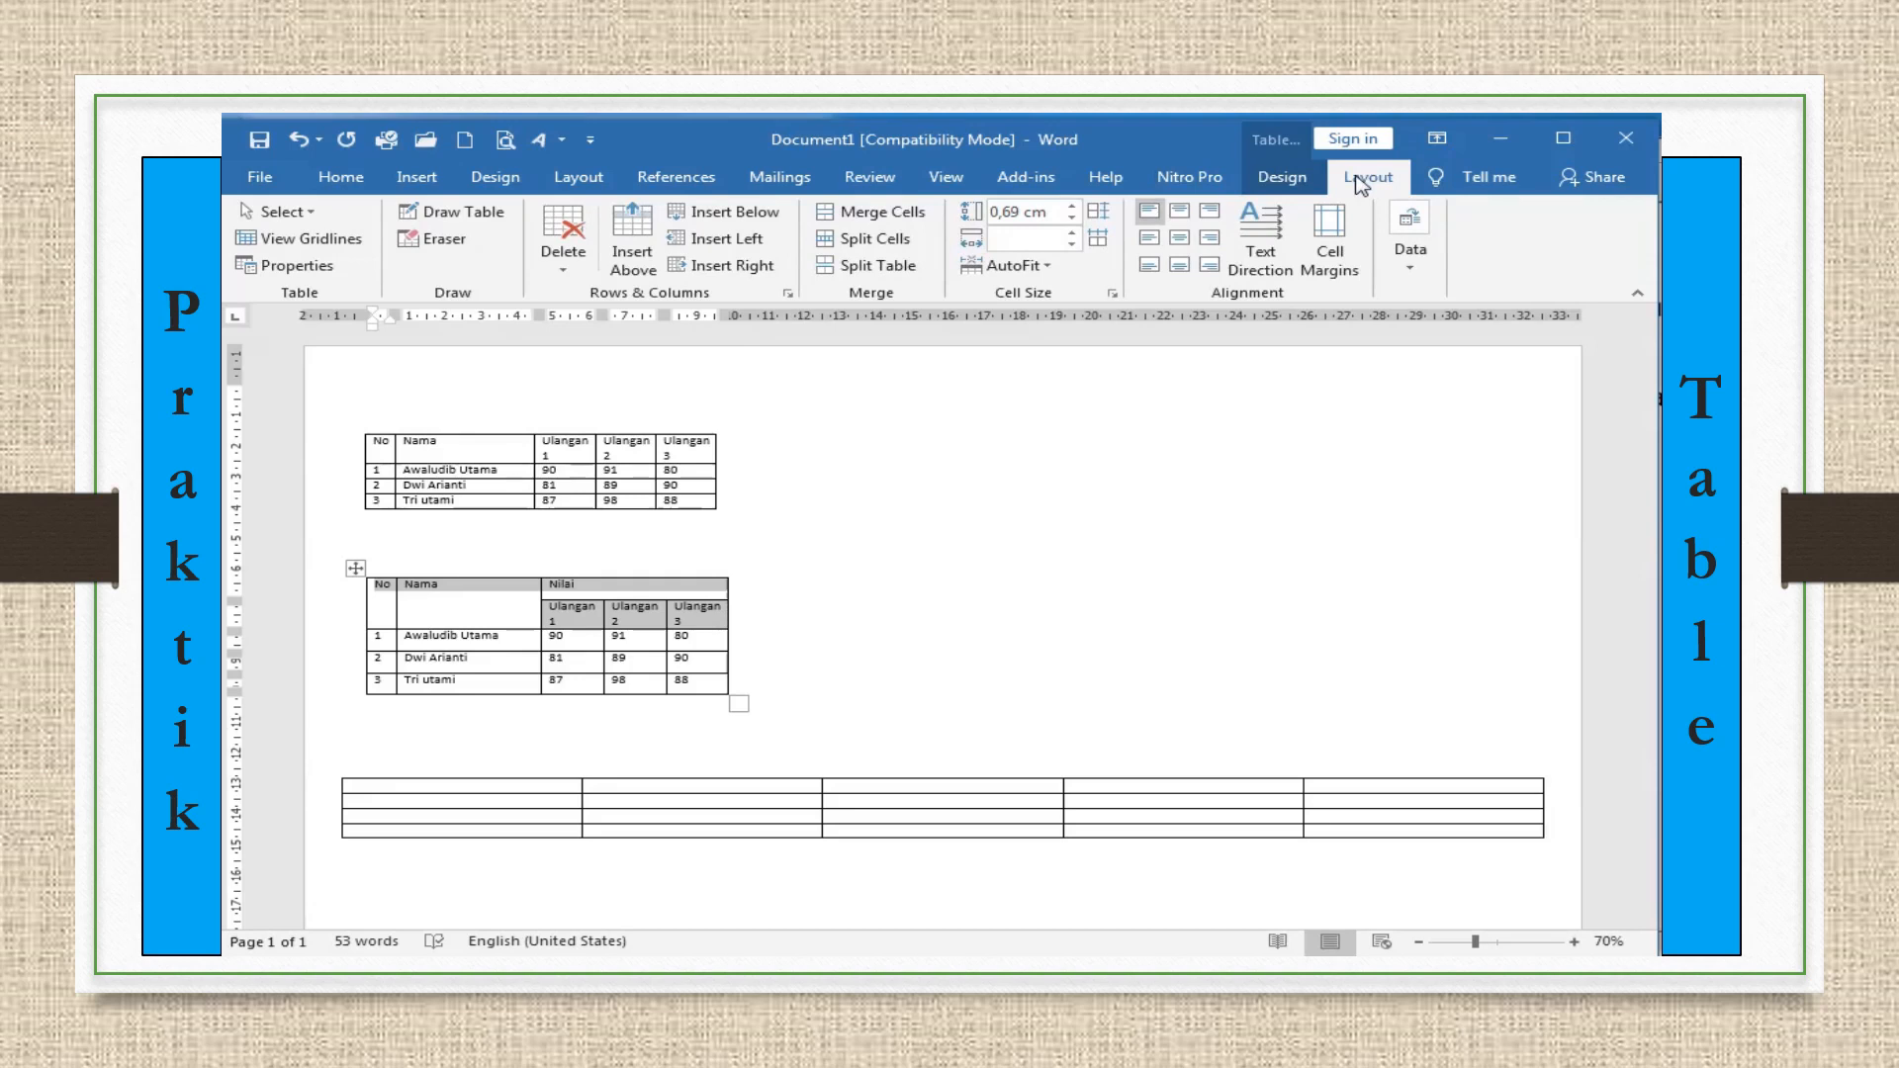
{"action": "left_click", "coordinate": [1183, 244]}
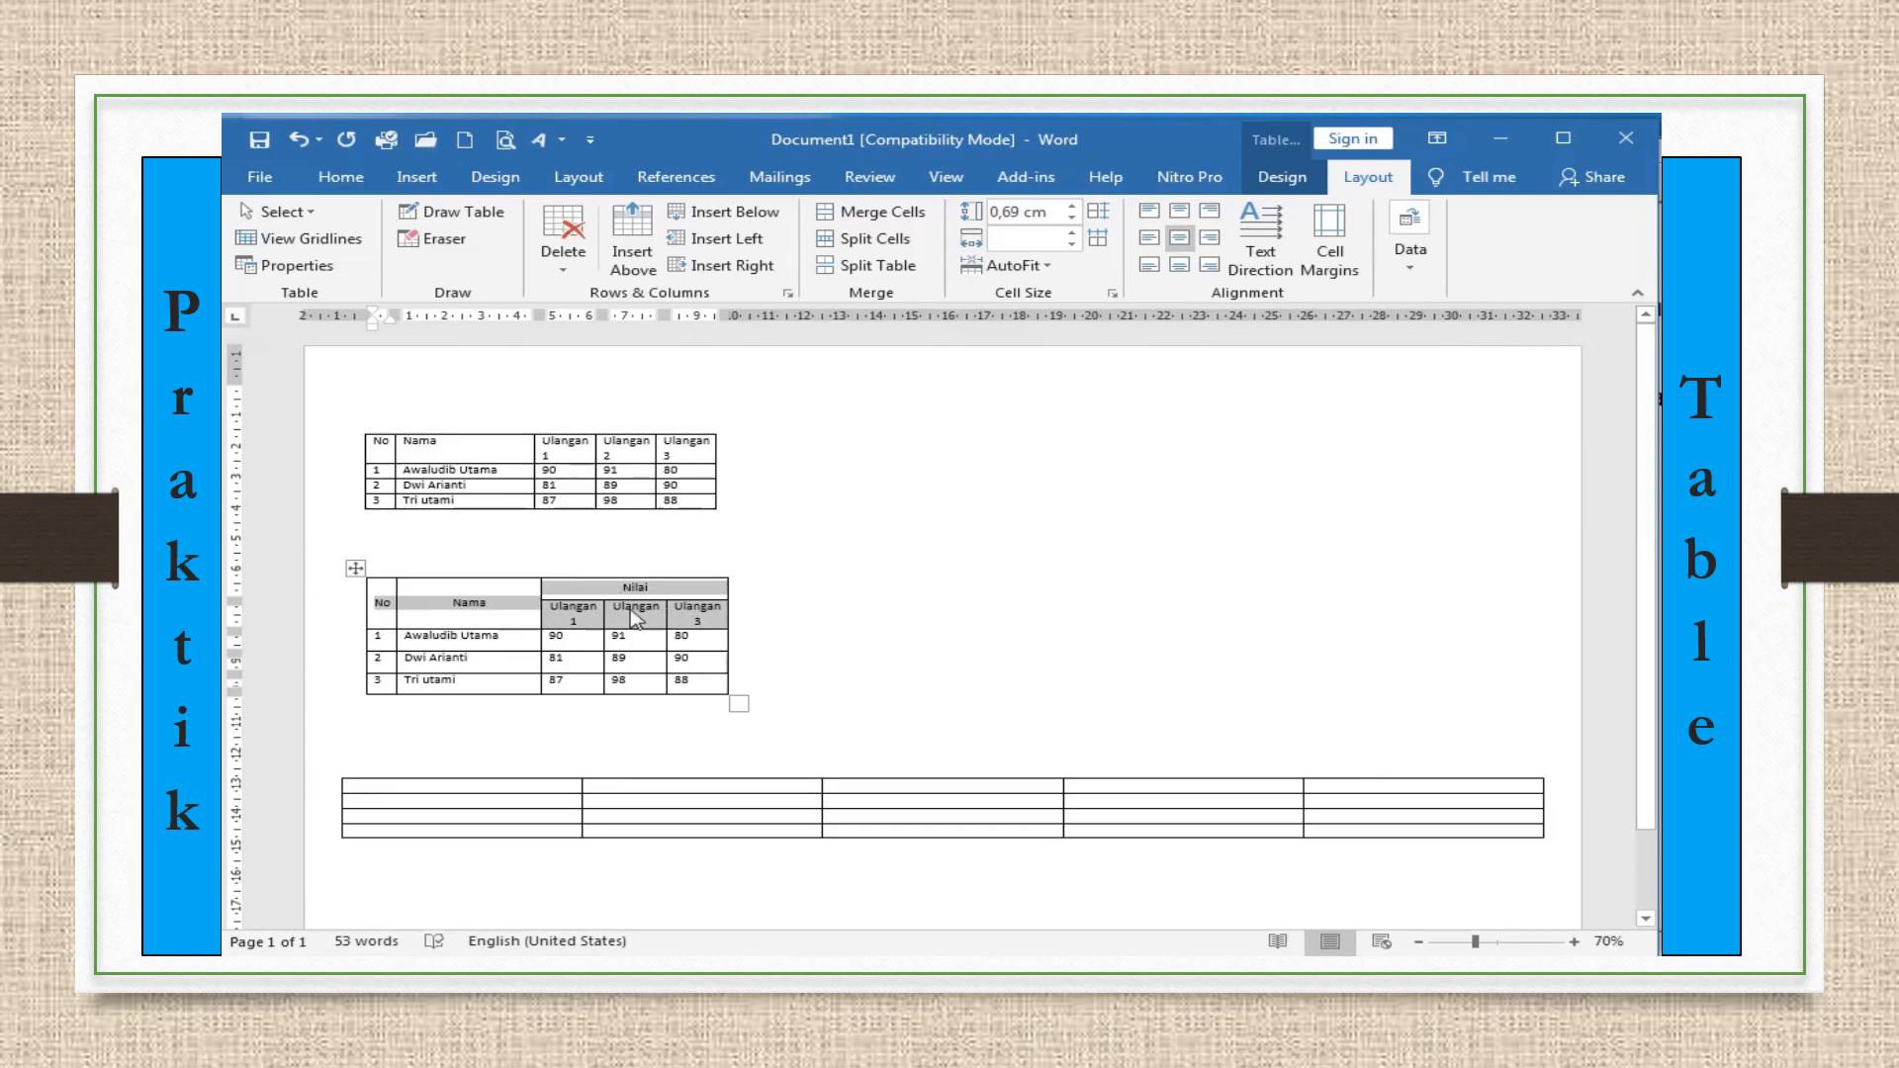
Center the three students' scores horizontally and vertically within their cells in the second table
{"action": "left_click", "coordinate": [574, 636]}
{"action": "left_click_drag", "start_coordinate": [552, 634], "coordinate": [700, 682]}
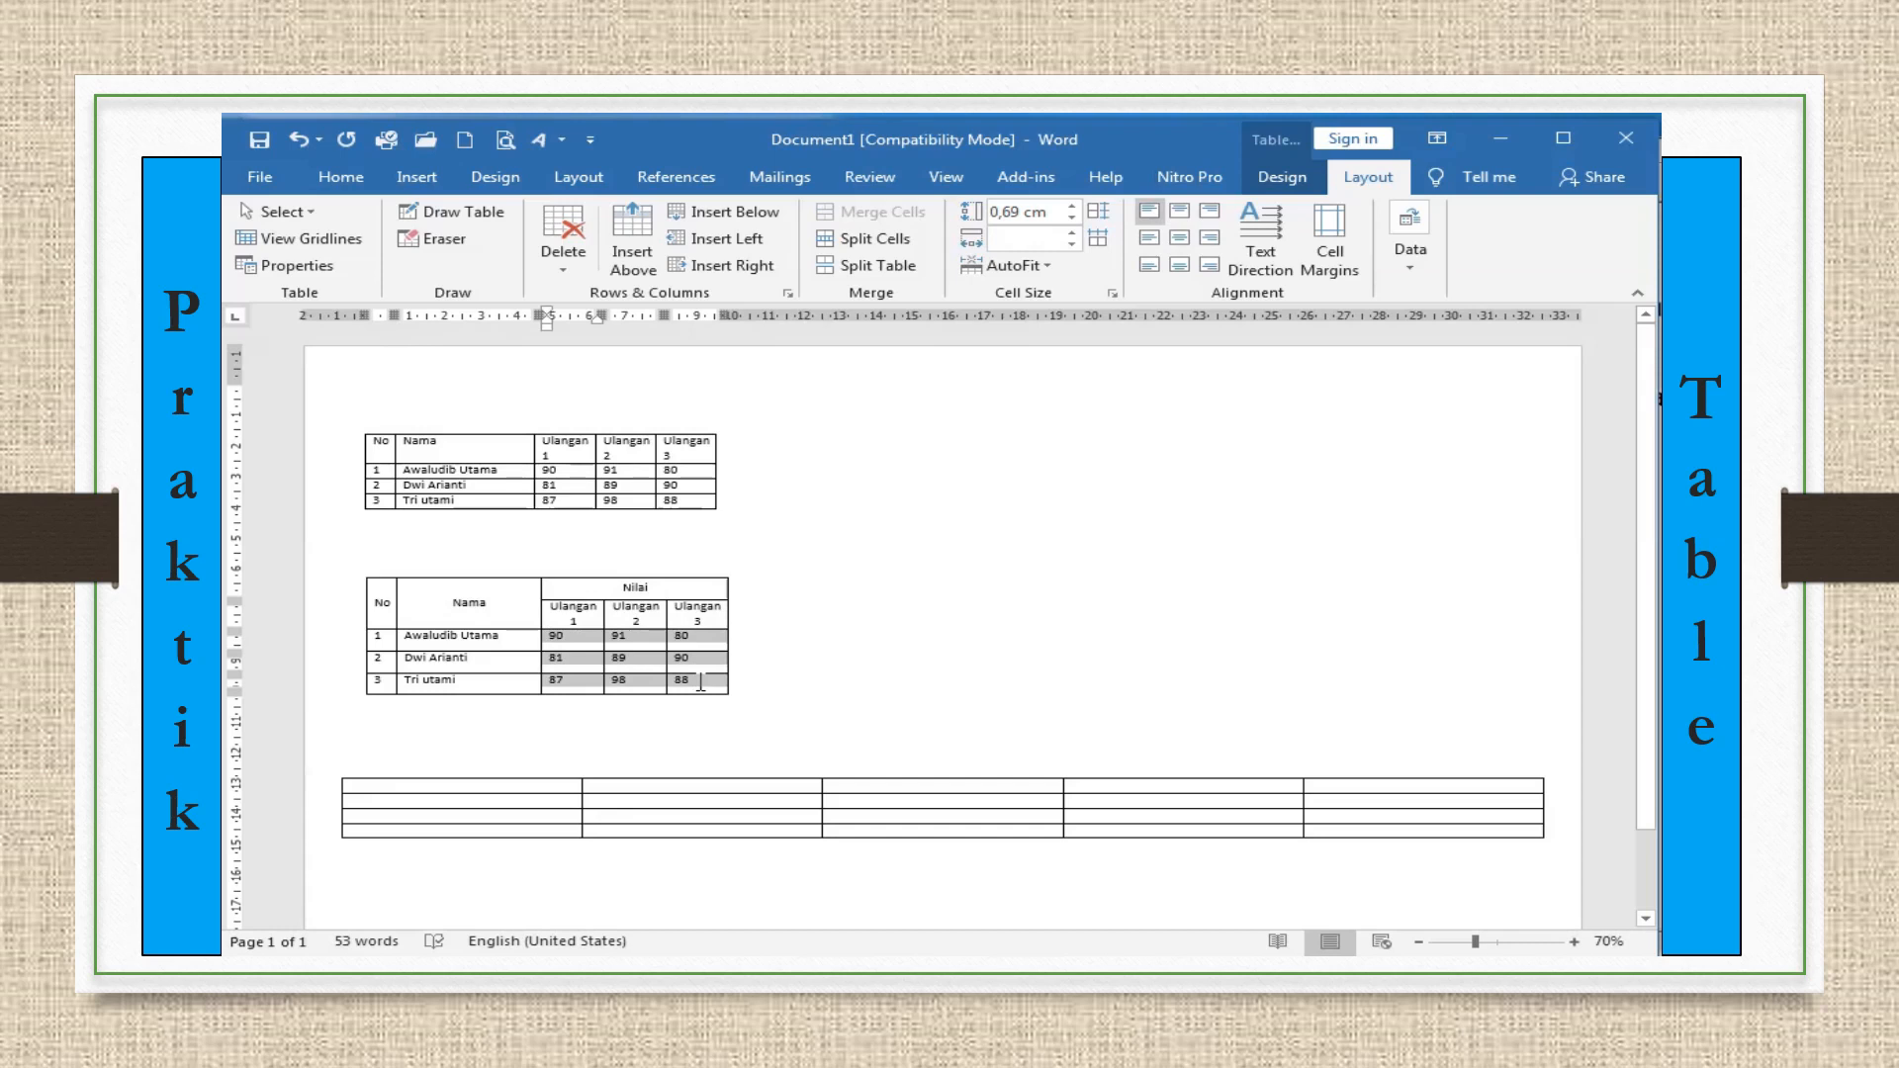
{"action": "left_click", "coordinate": [1186, 244]}
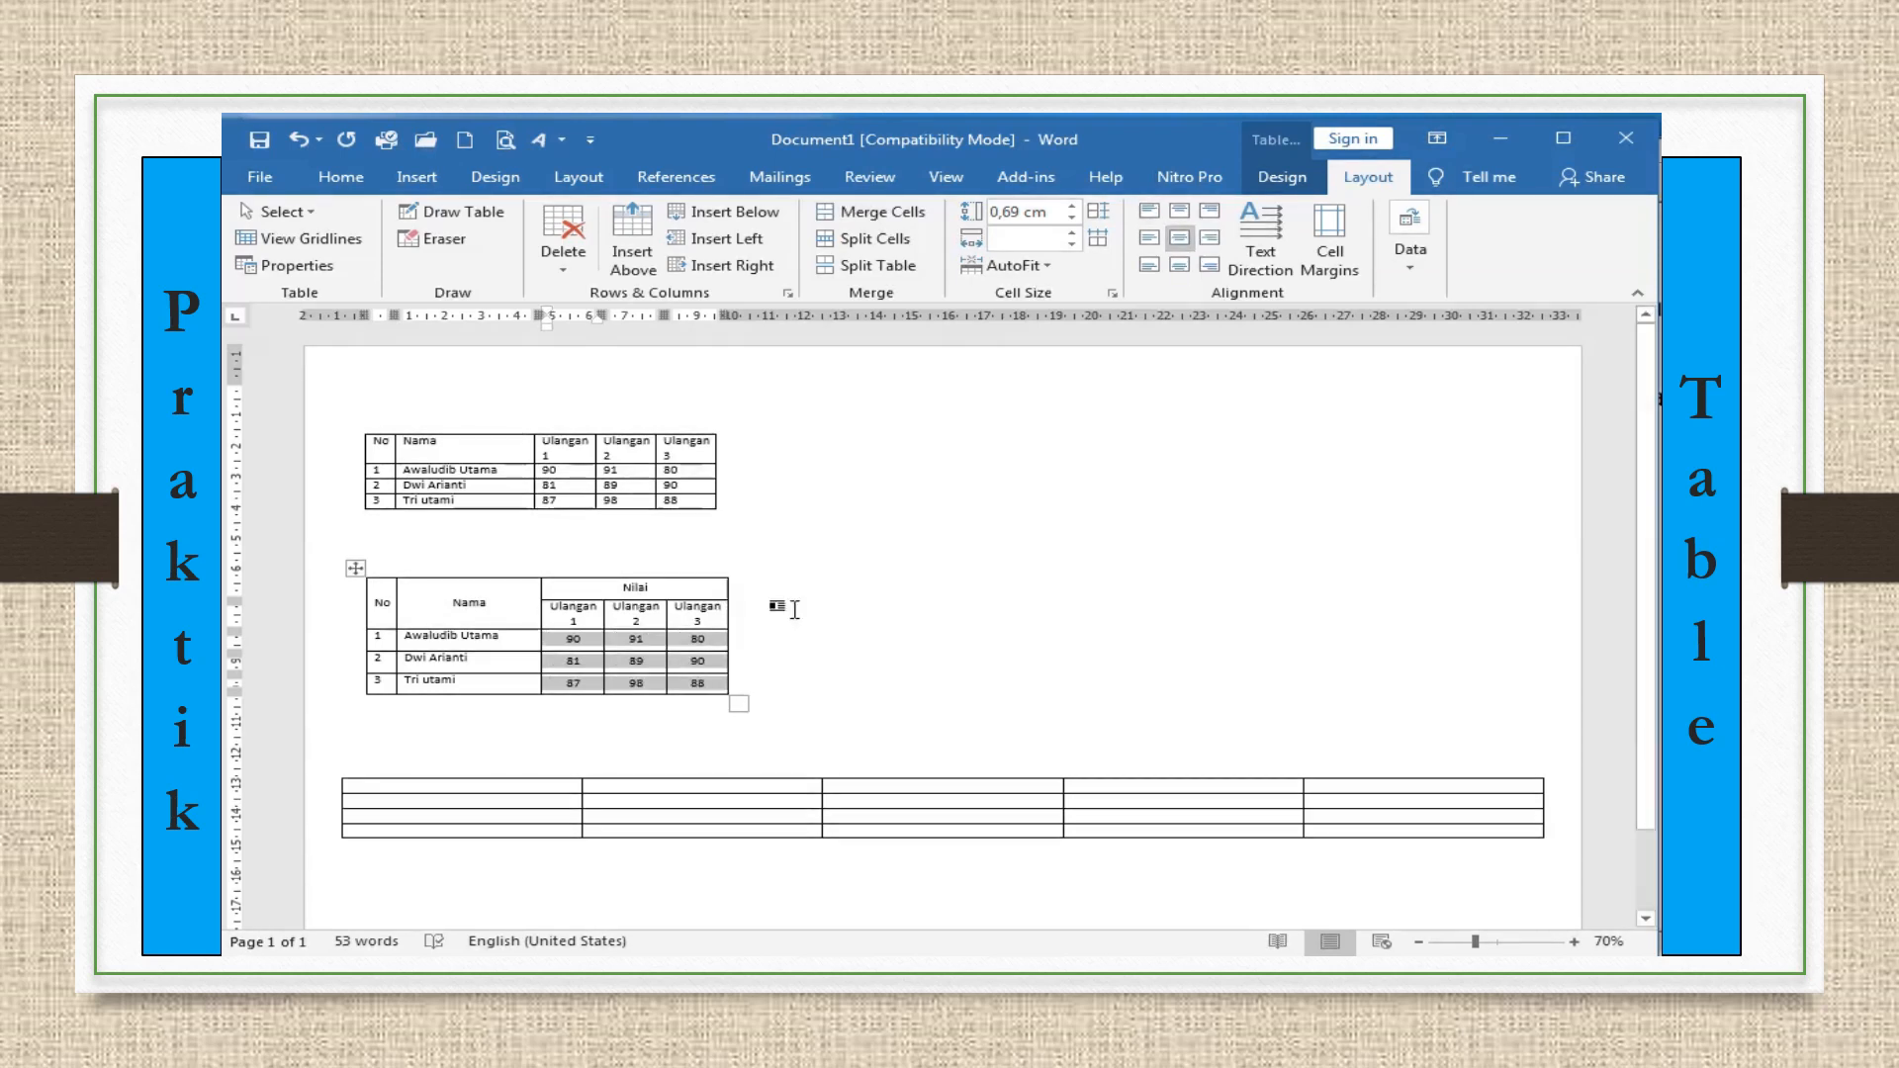
{"action": "left_click", "coordinate": [767, 609]}
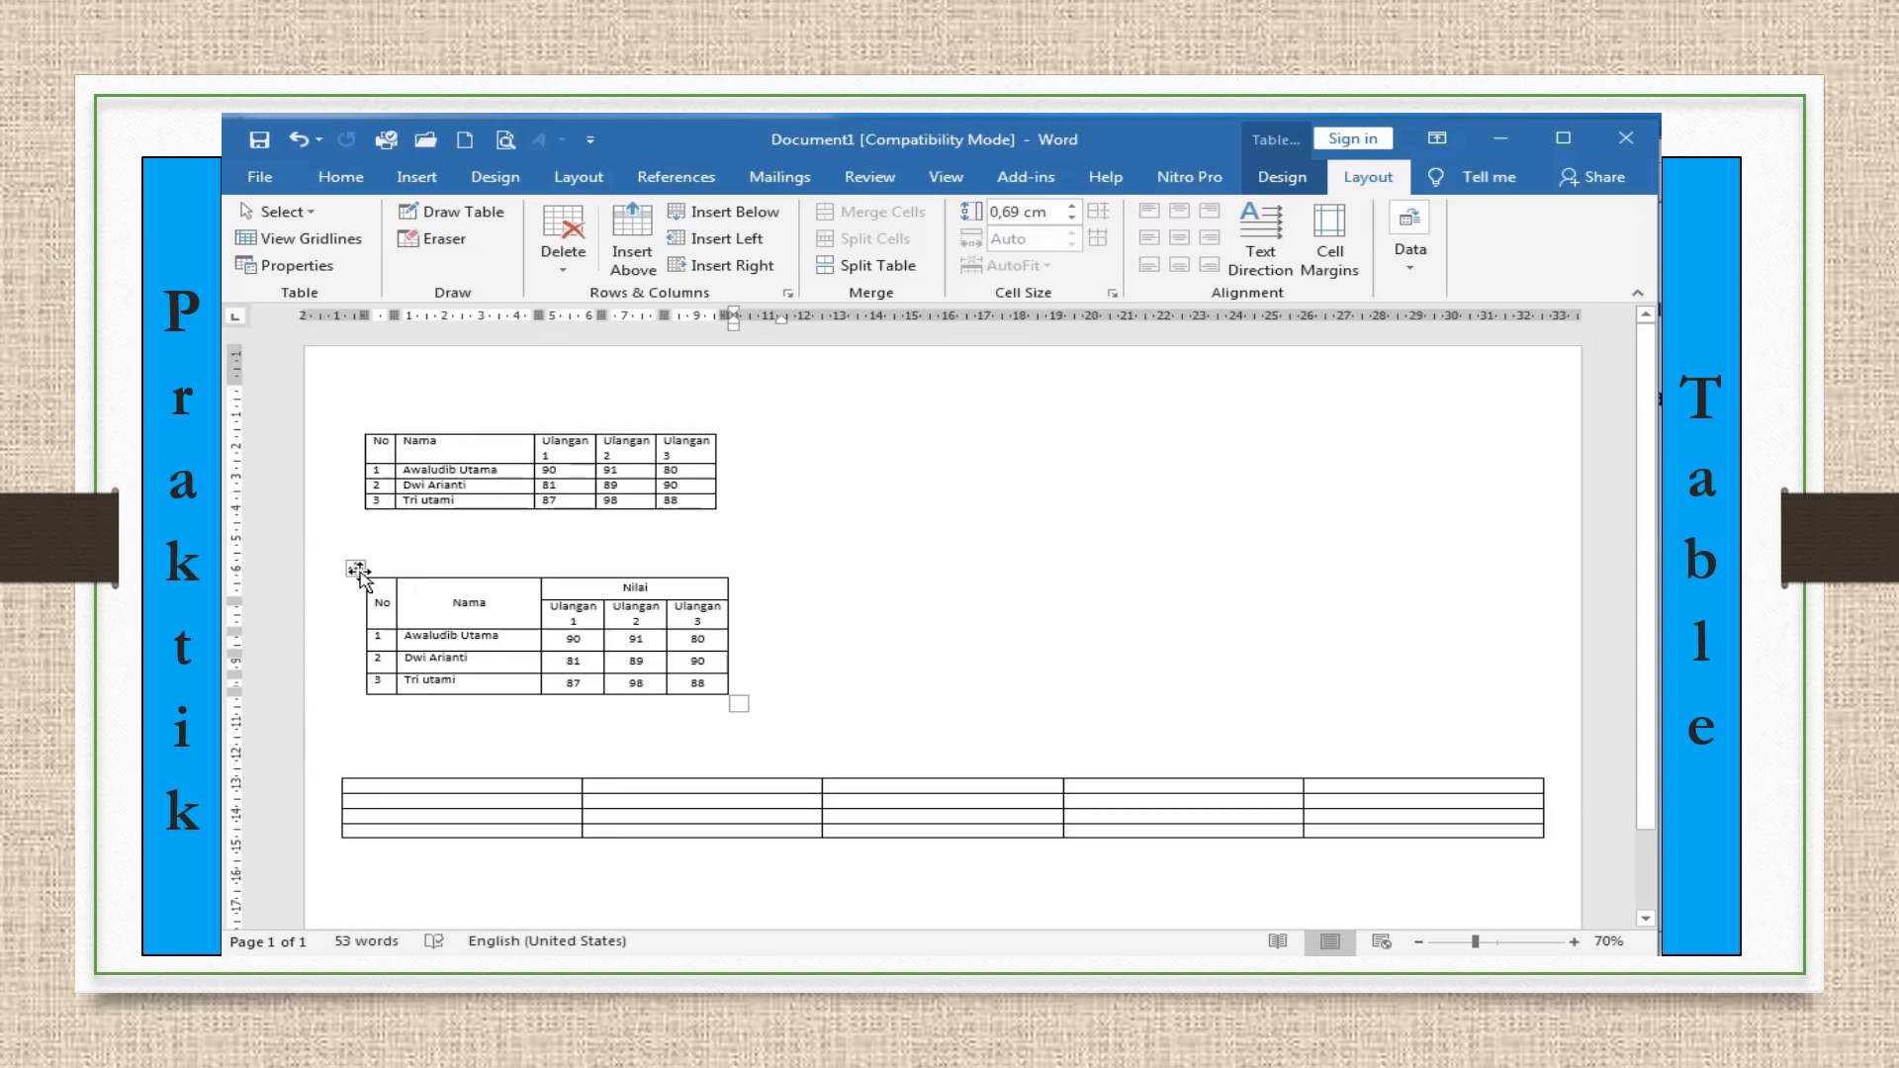
Try a purple list table style on the second table, and switch it to the black List Table 4 style
{"action": "left_click", "coordinate": [437, 610]}
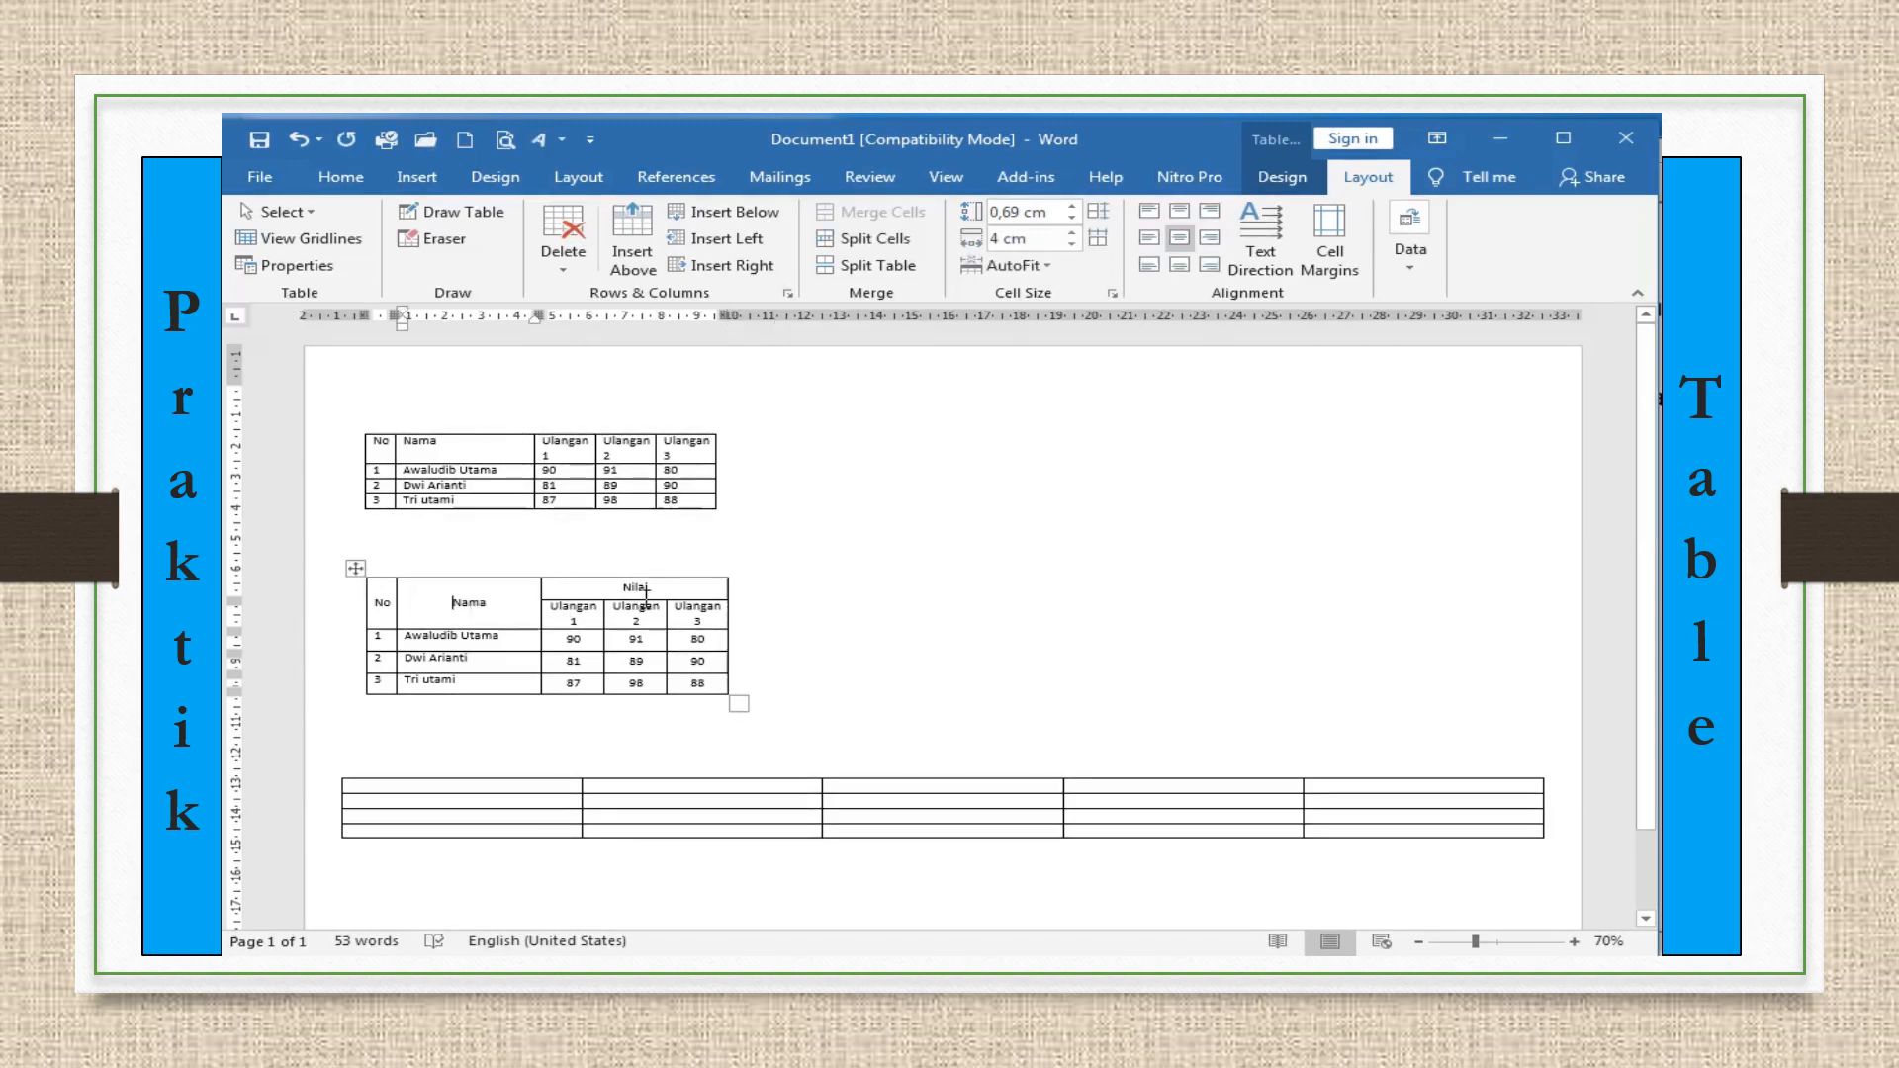
{"action": "left_click", "coordinate": [1268, 170]}
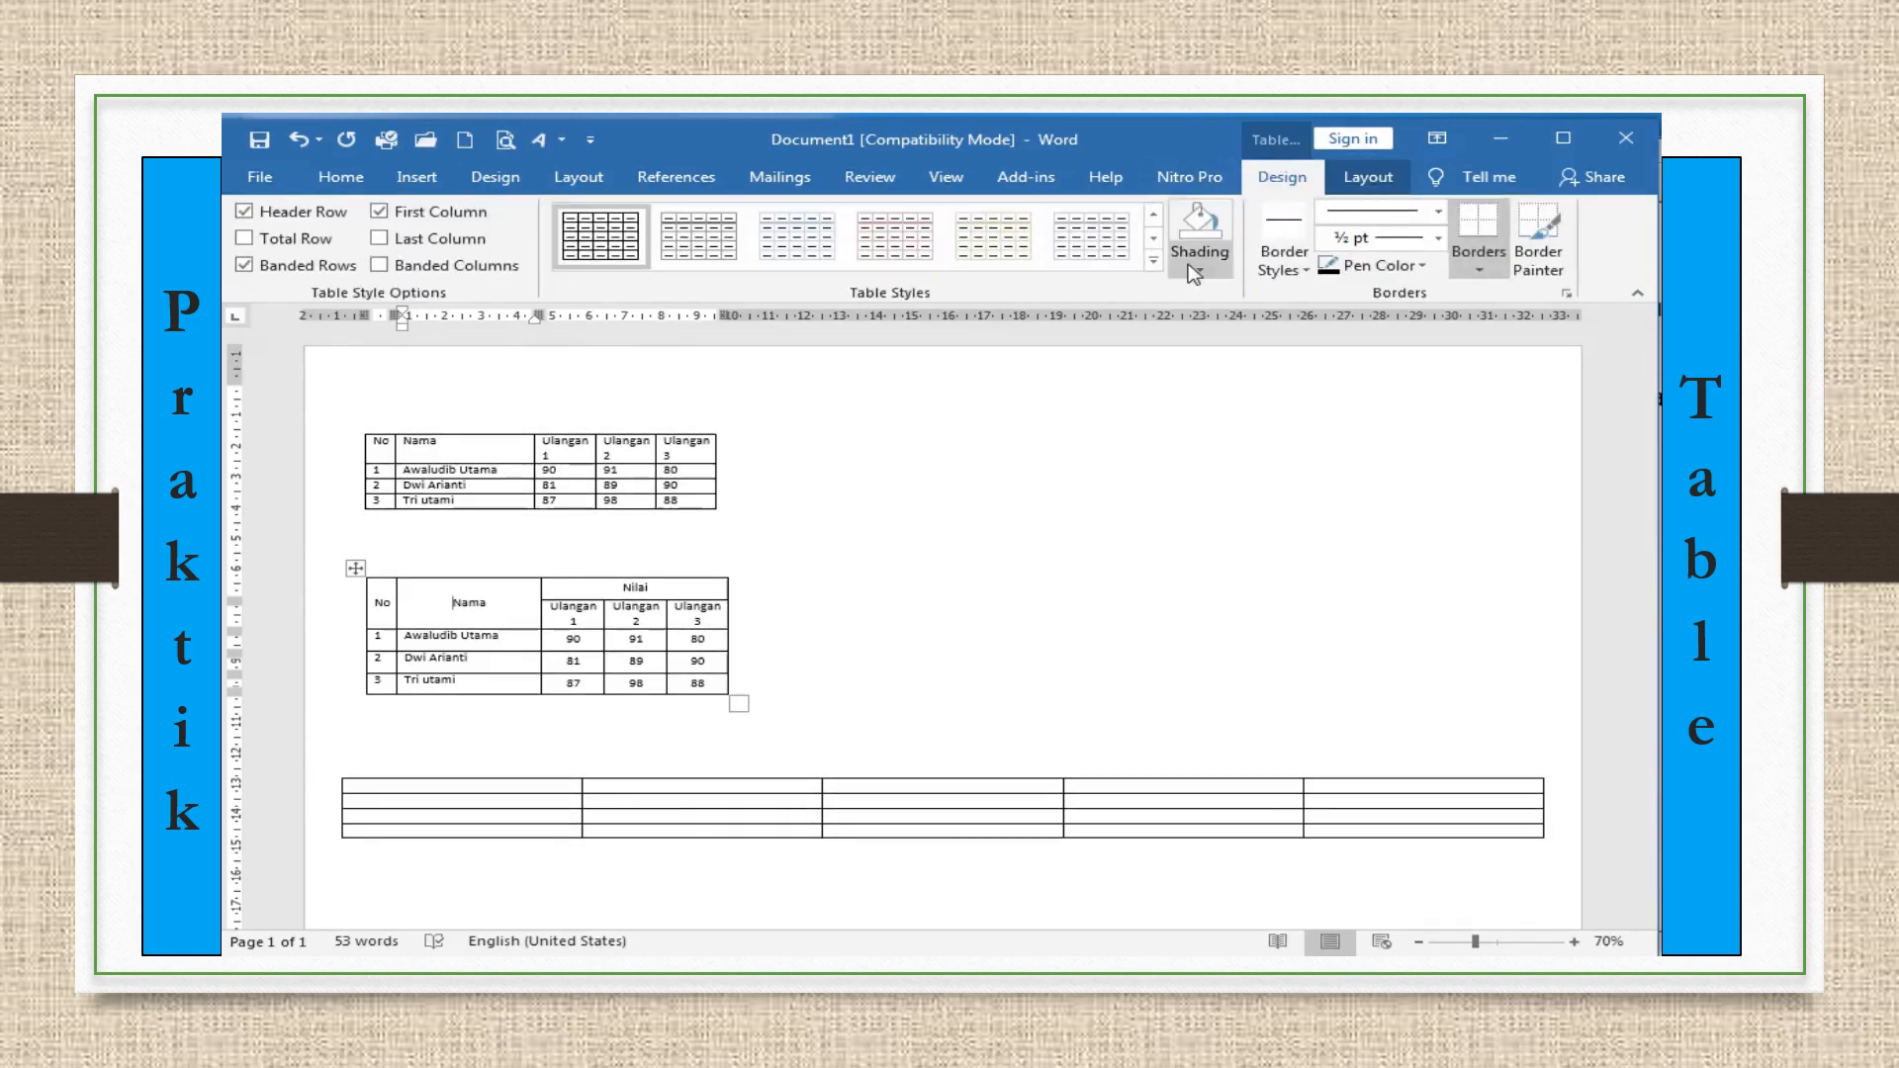
{"action": "left_click", "coordinate": [1153, 260]}
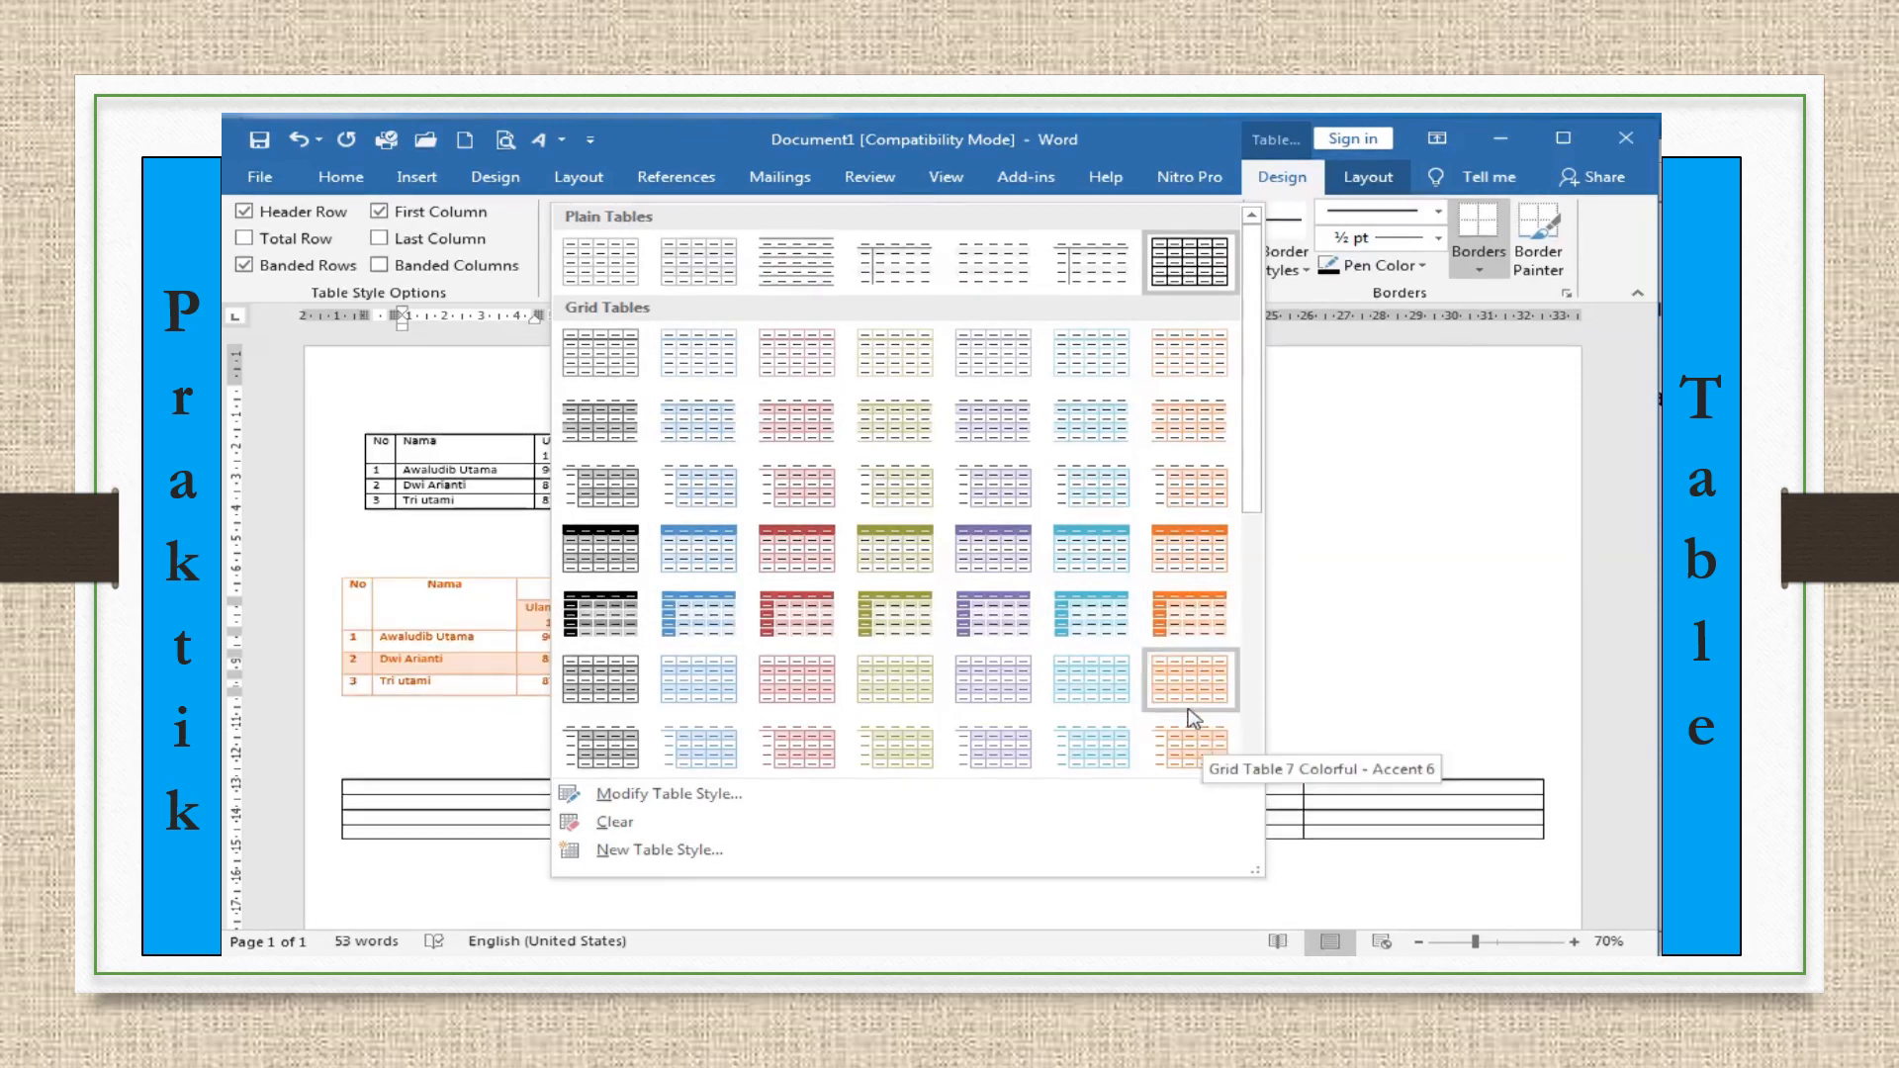
{"action": "scroll", "coordinate": [1193, 719], "scroll_direction": "down", "scroll_amount": 5}
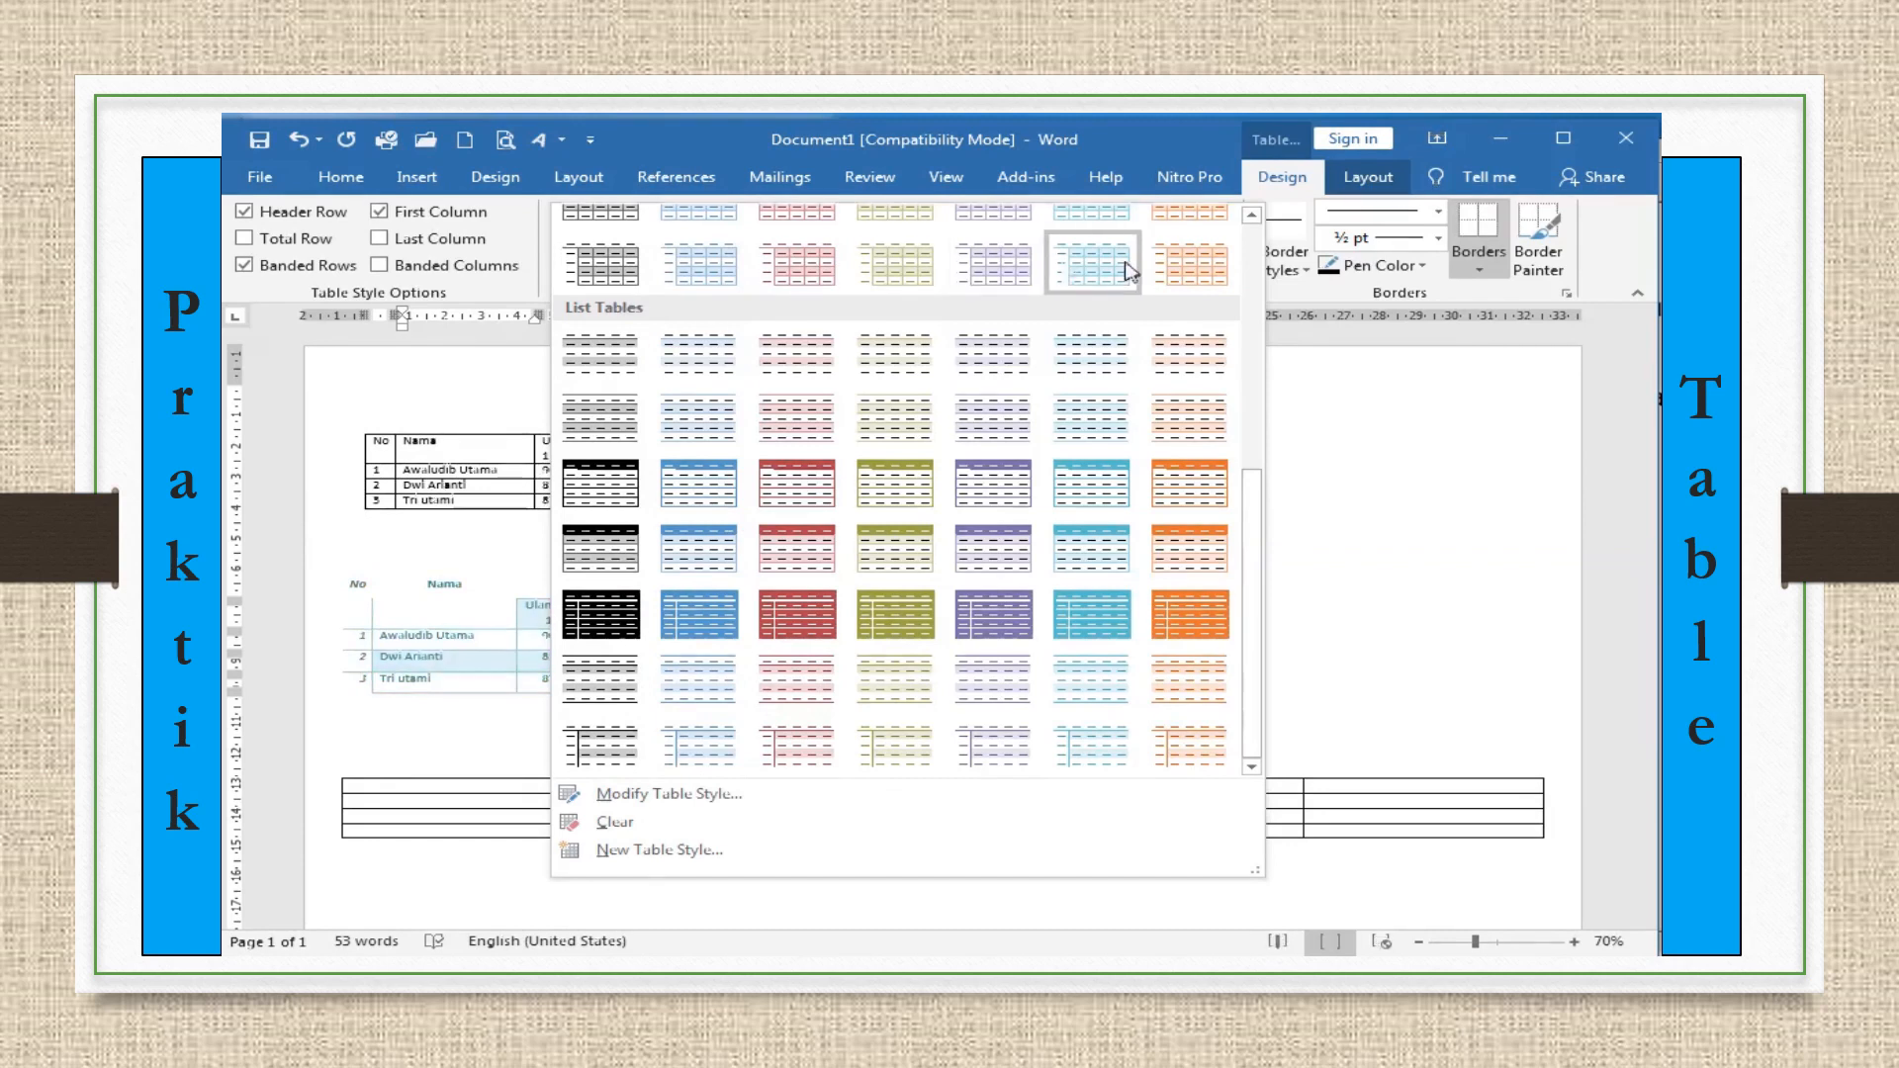
{"action": "left_click", "coordinate": [1022, 483]}
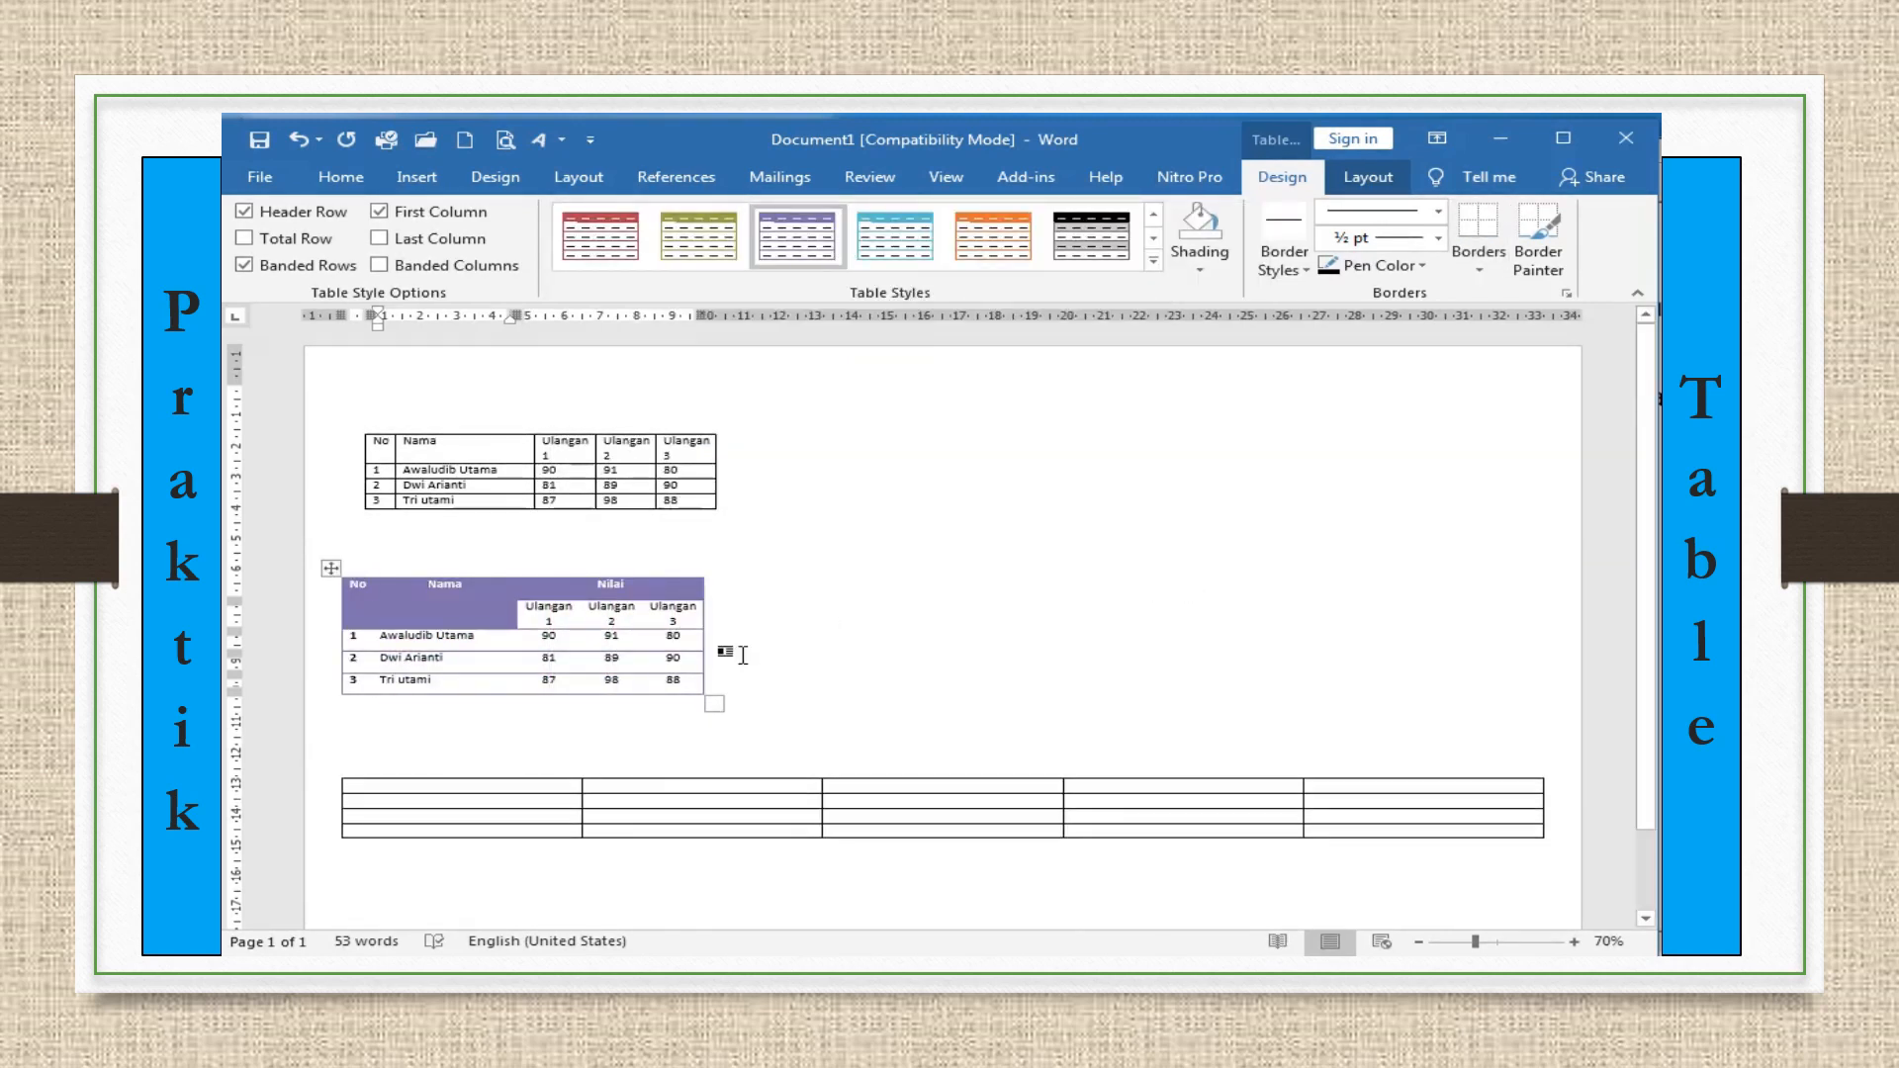
{"action": "left_click", "coordinate": [1112, 251]}
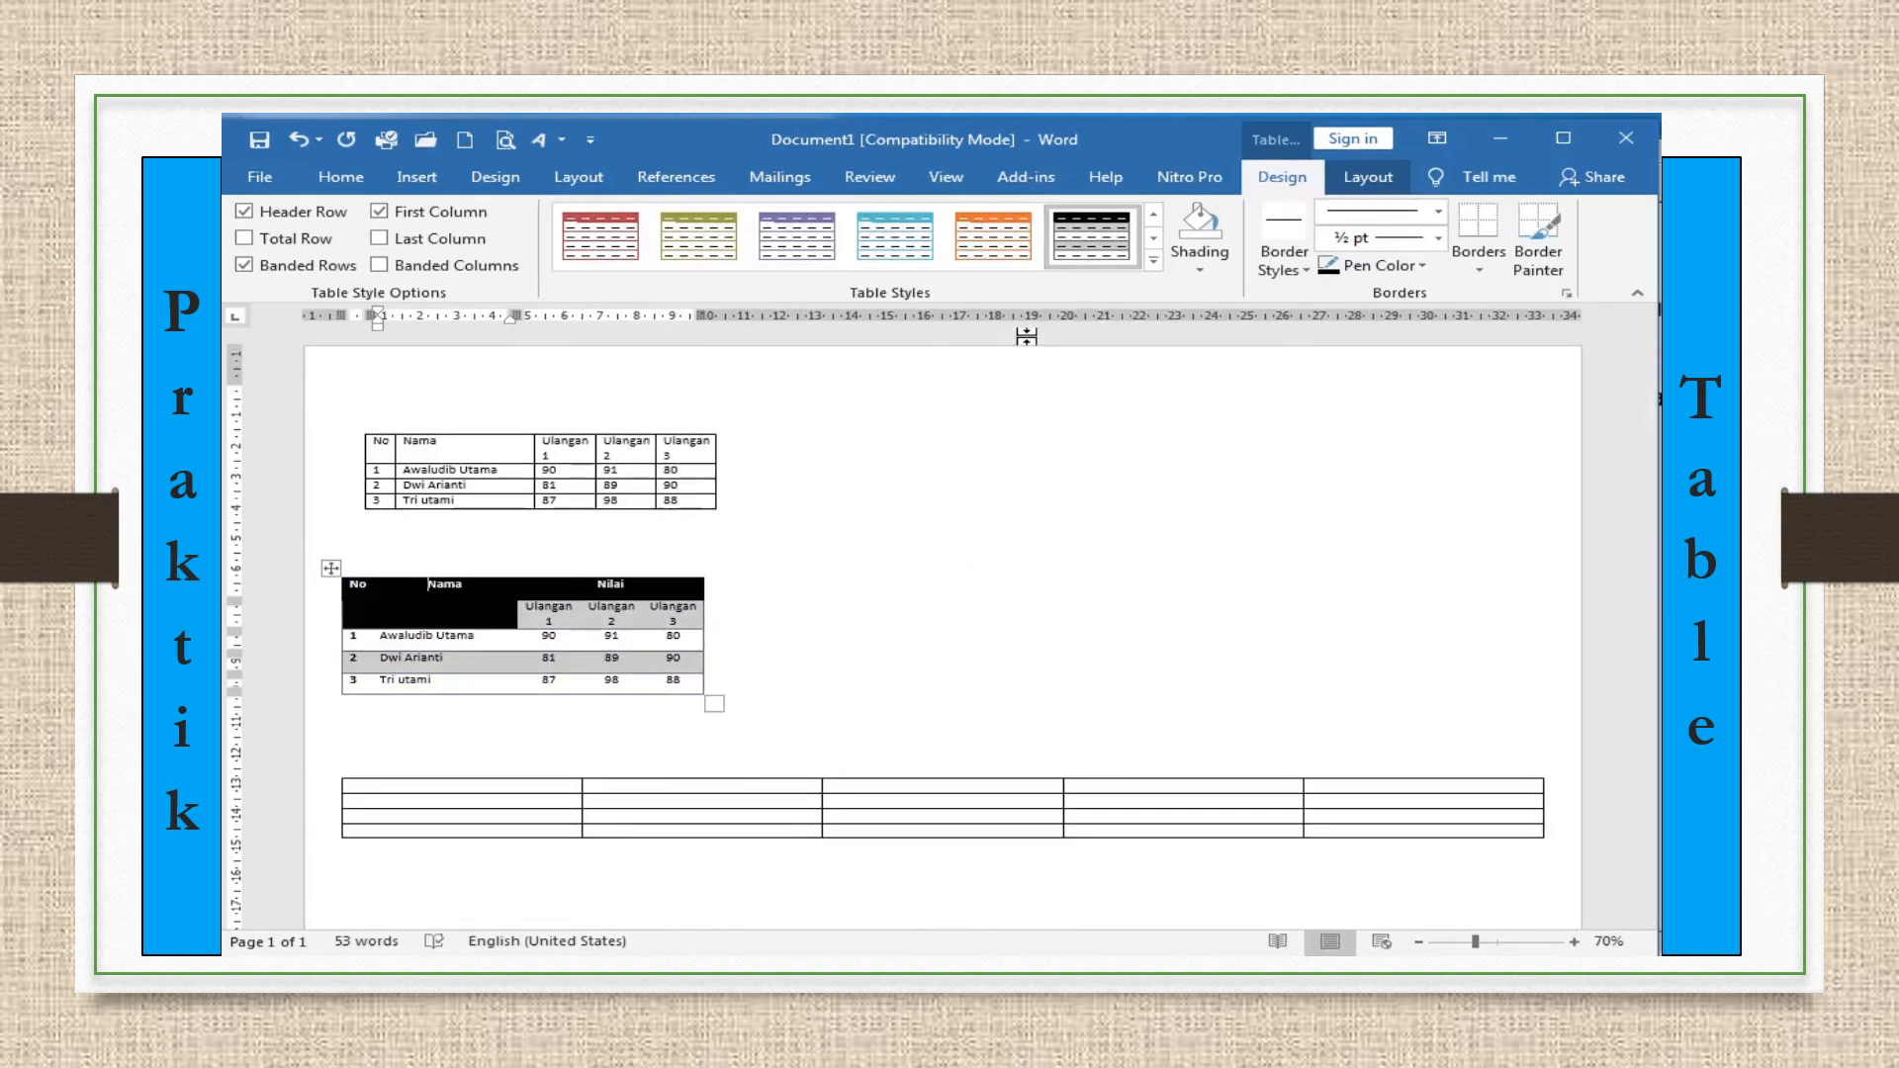
Try to apply All Borders to the whole table by modifying the List Table 4 style
{"action": "left_click", "coordinate": [1153, 260]}
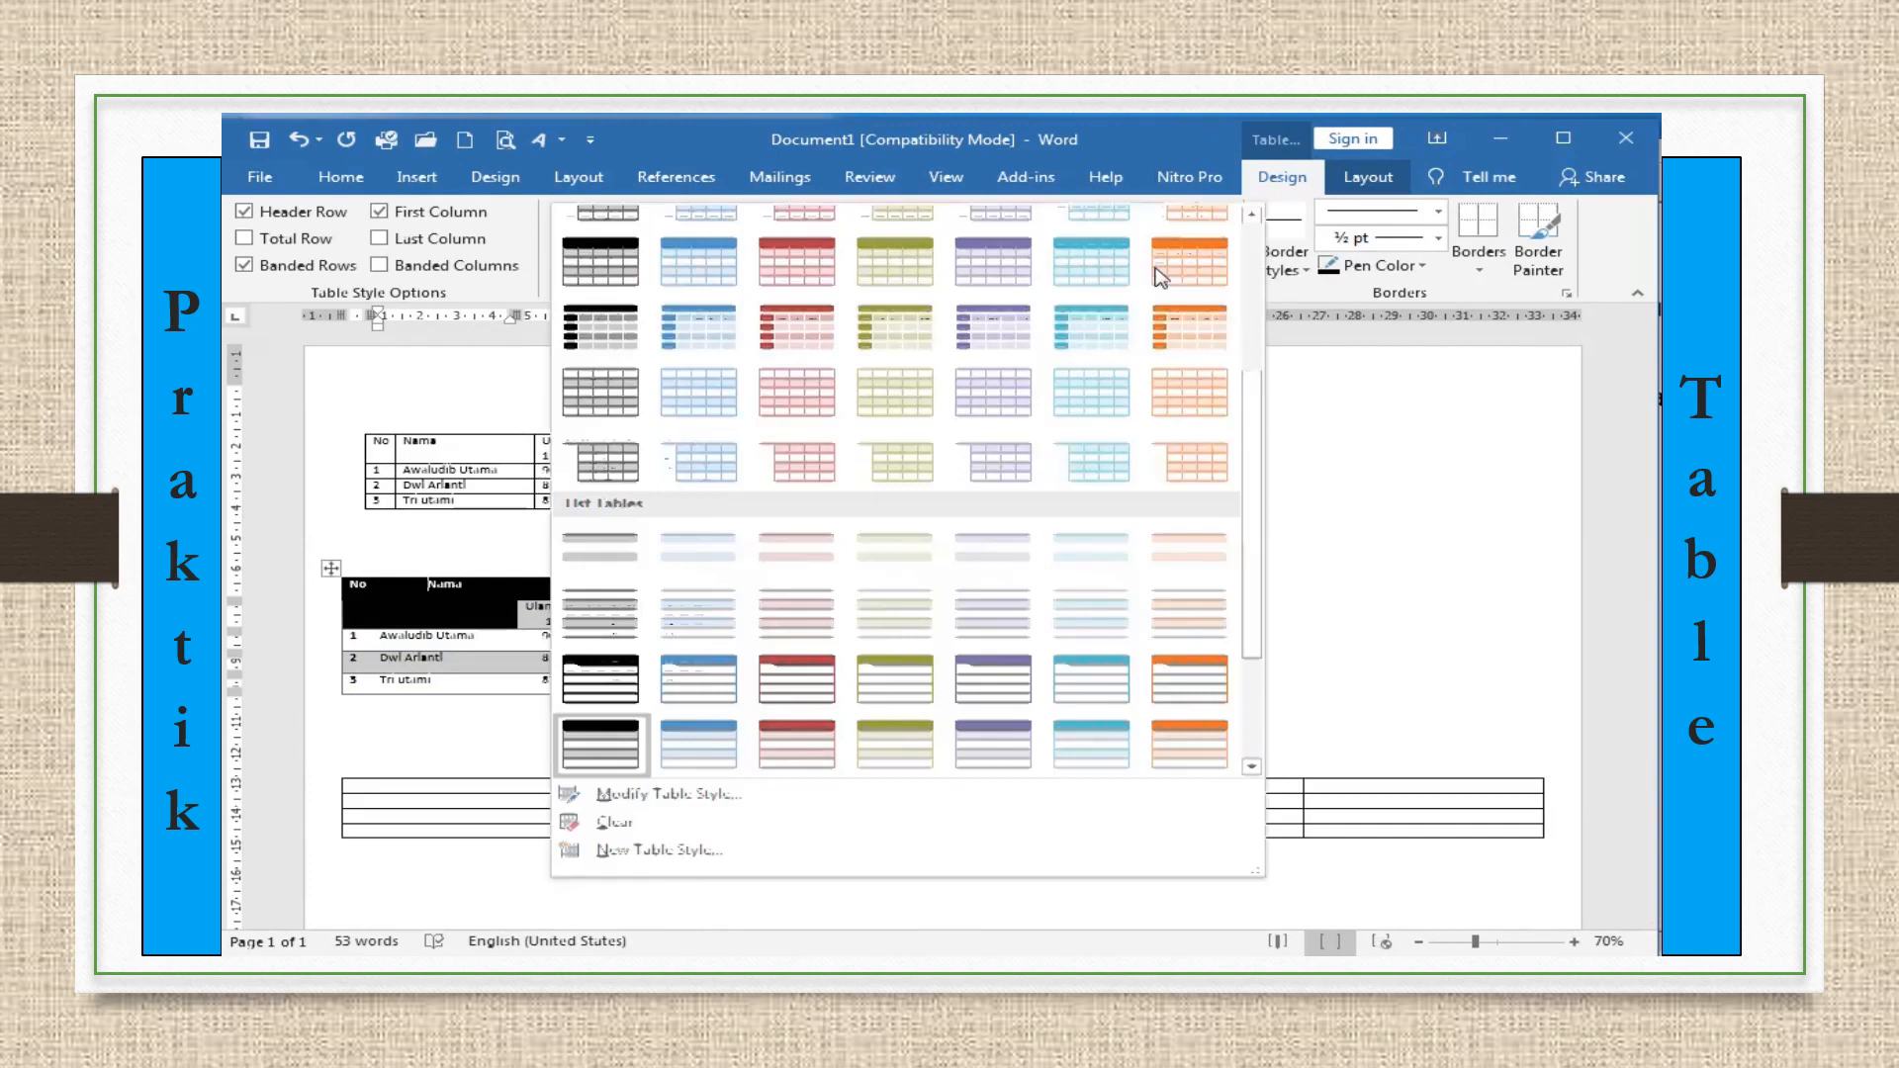
{"action": "left_click", "coordinate": [646, 796]}
{"action": "left_click_drag", "start_coordinate": [821, 229], "coordinate": [1129, 209]}
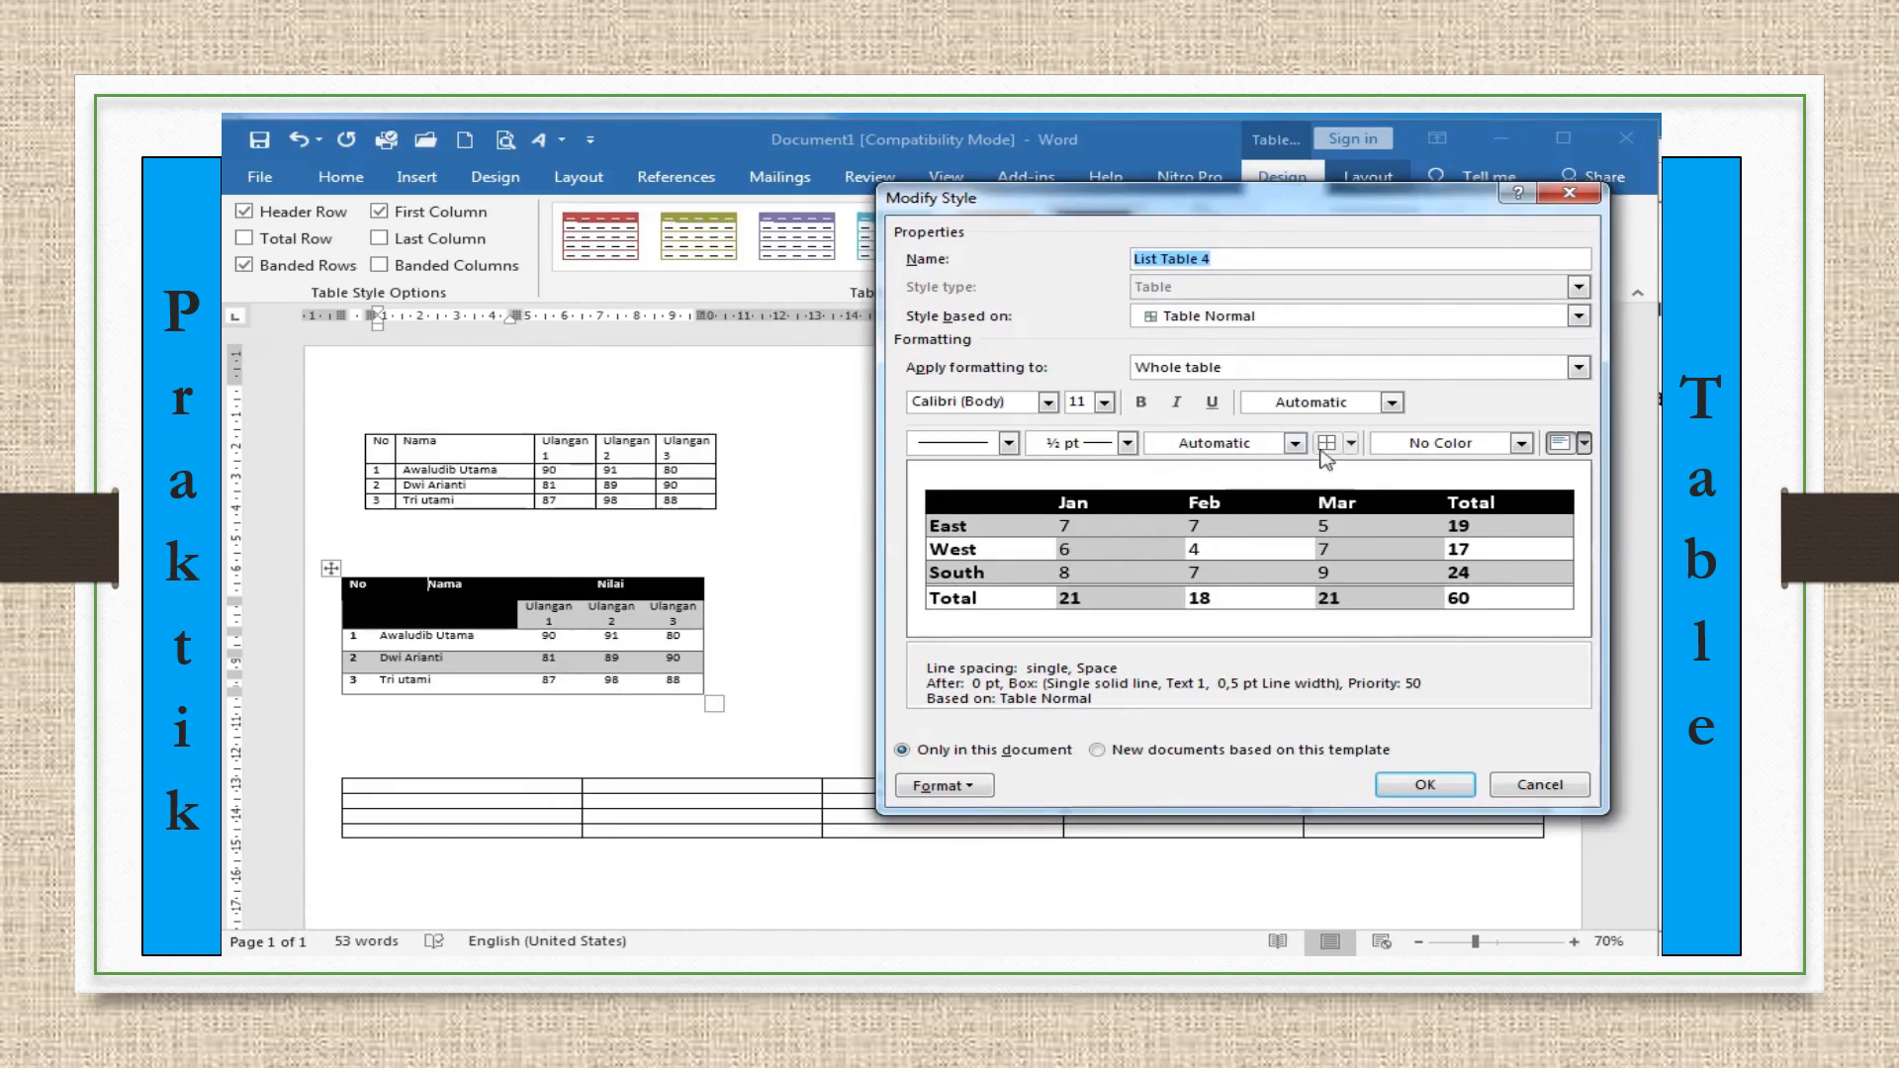
{"action": "left_click", "coordinate": [1351, 444]}
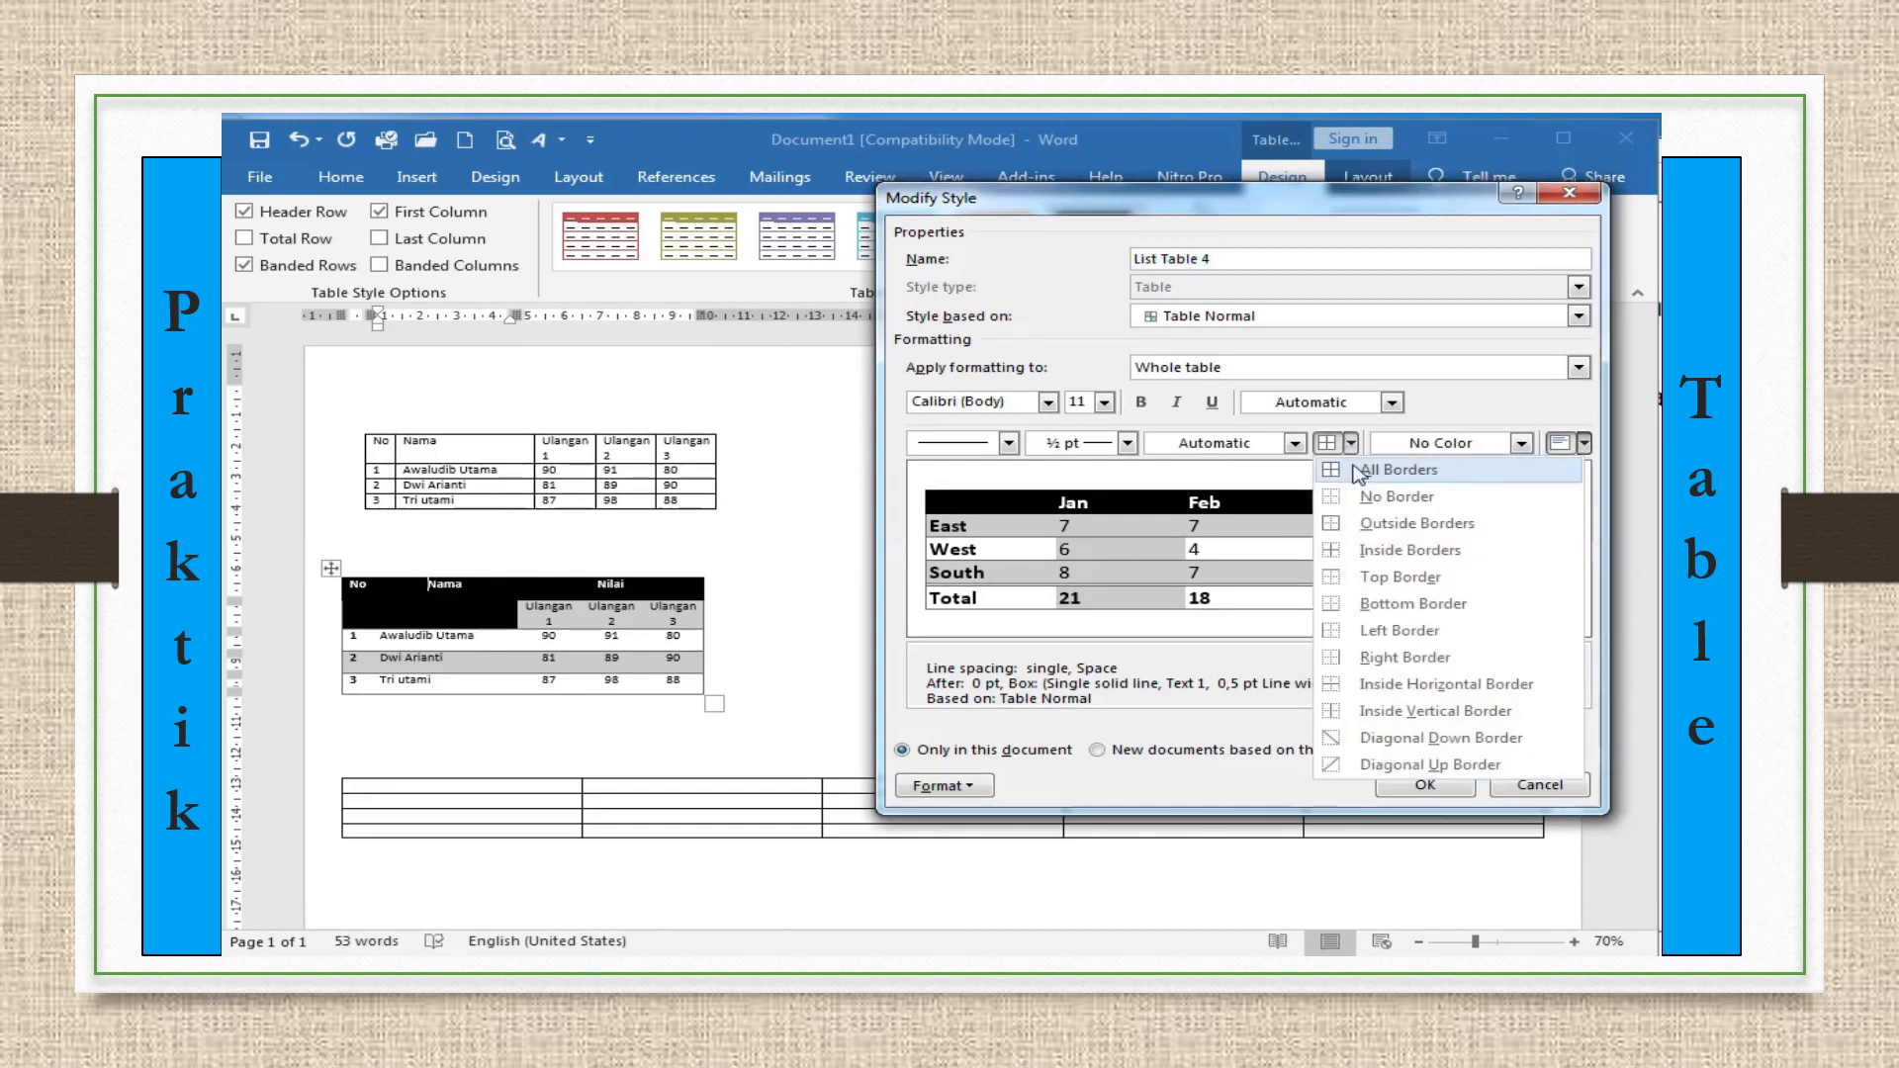
{"action": "left_click", "coordinate": [1360, 471]}
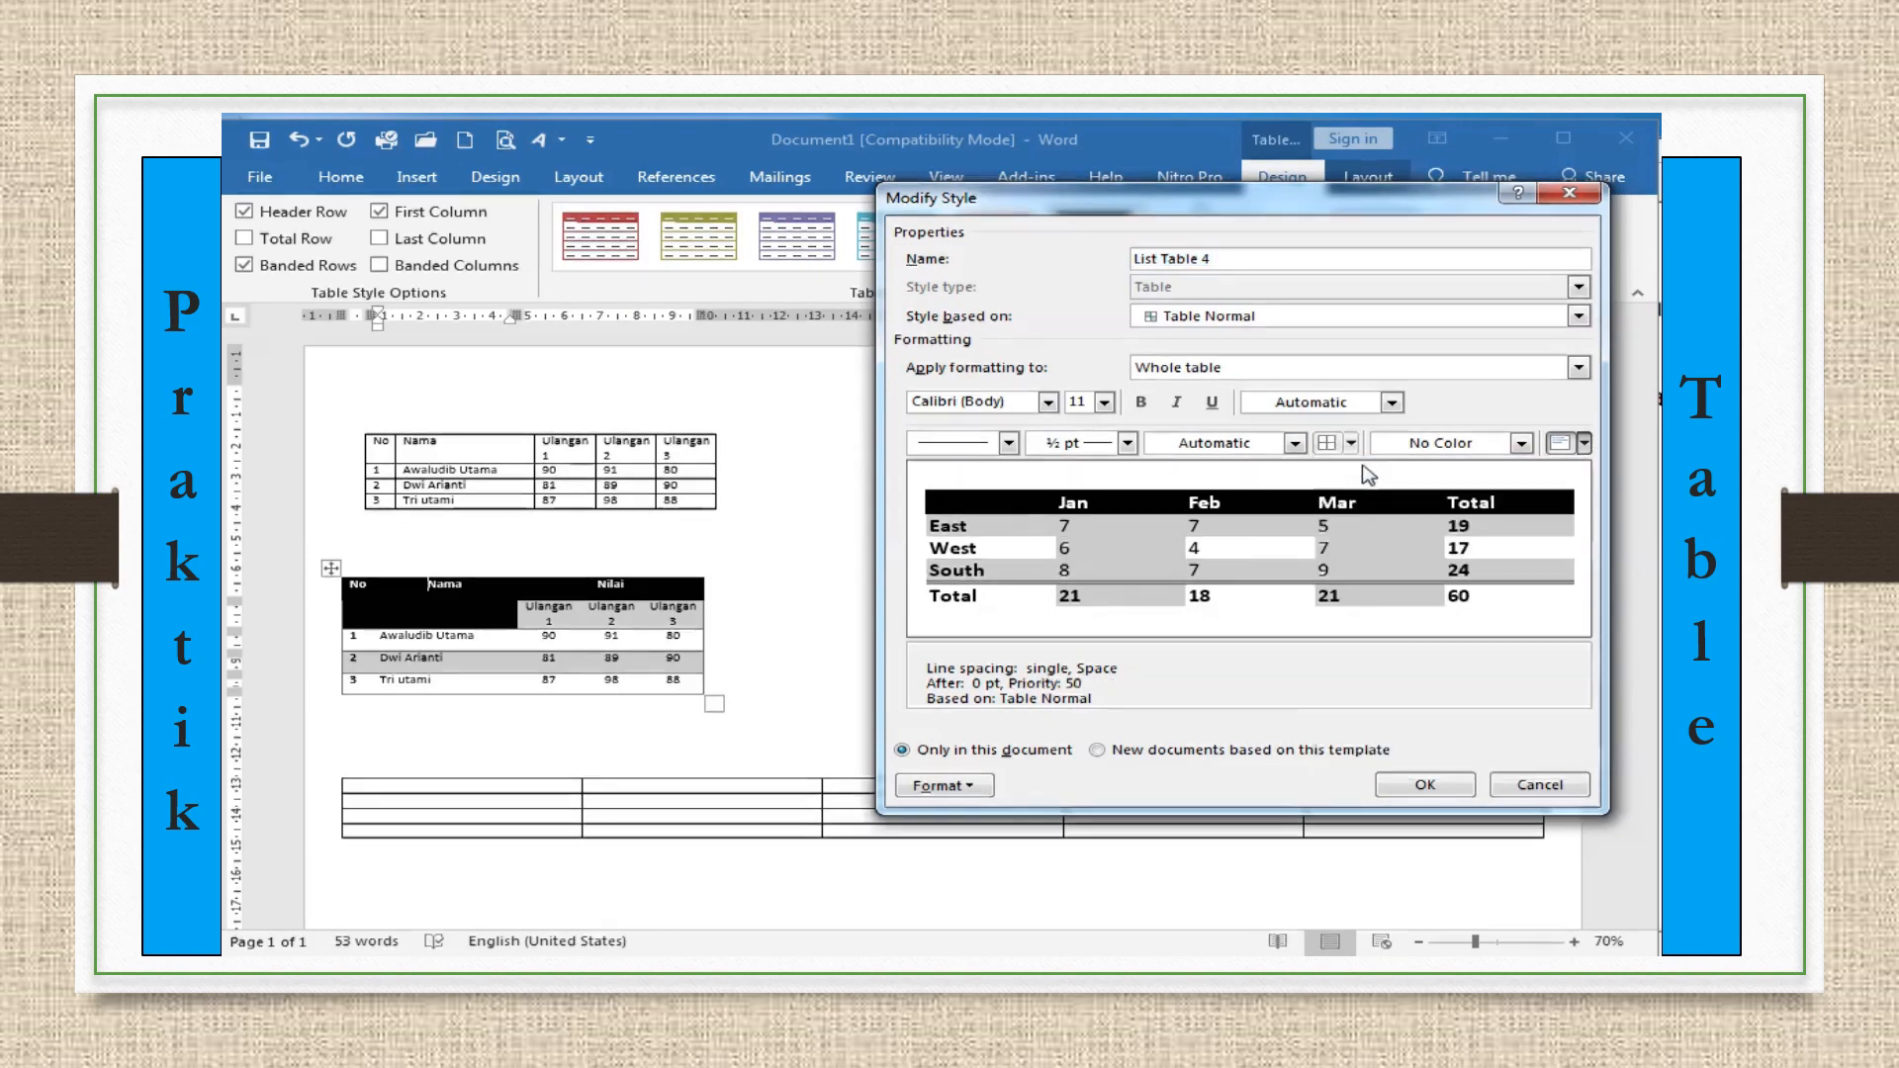
{"action": "left_click", "coordinate": [1424, 783]}
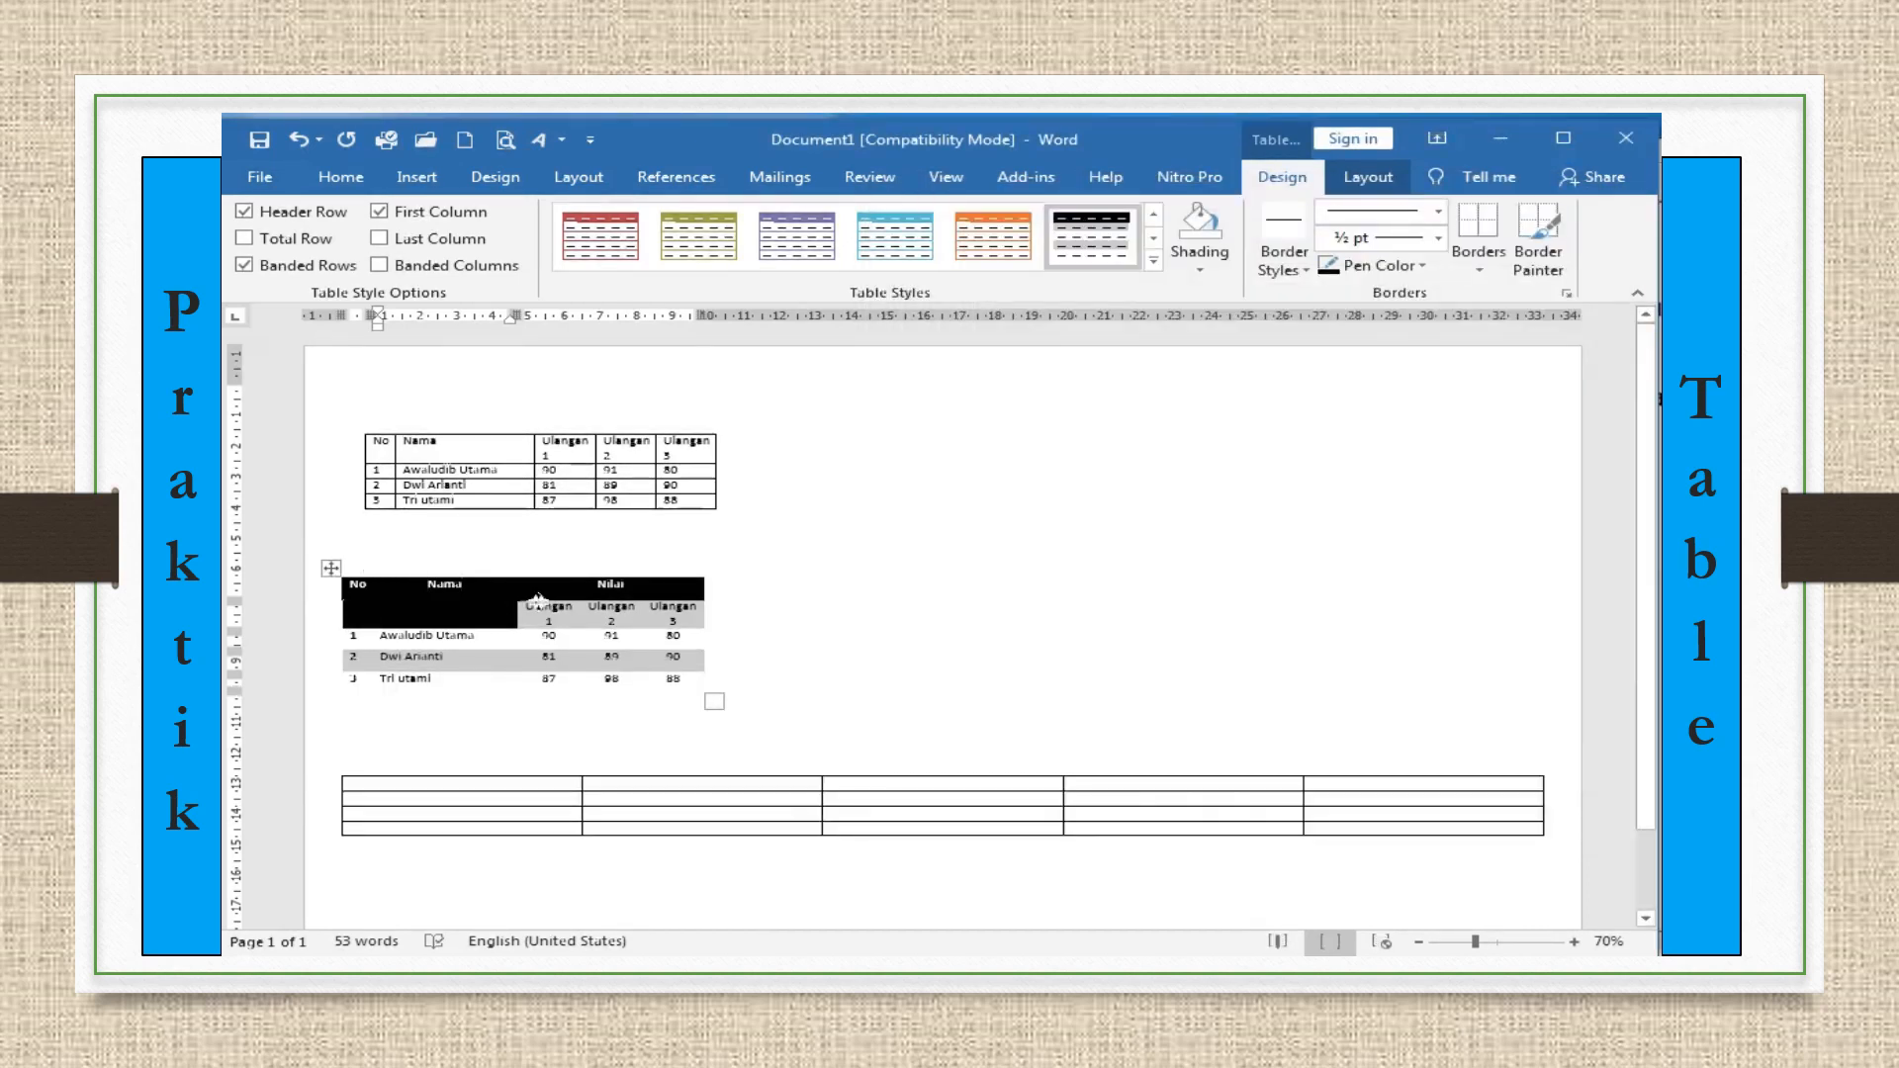
Reapply the black List Table 4 style to the second table, clearing its formatting
{"action": "left_click", "coordinate": [554, 621]}
{"action": "right_click", "coordinate": [1090, 247]}
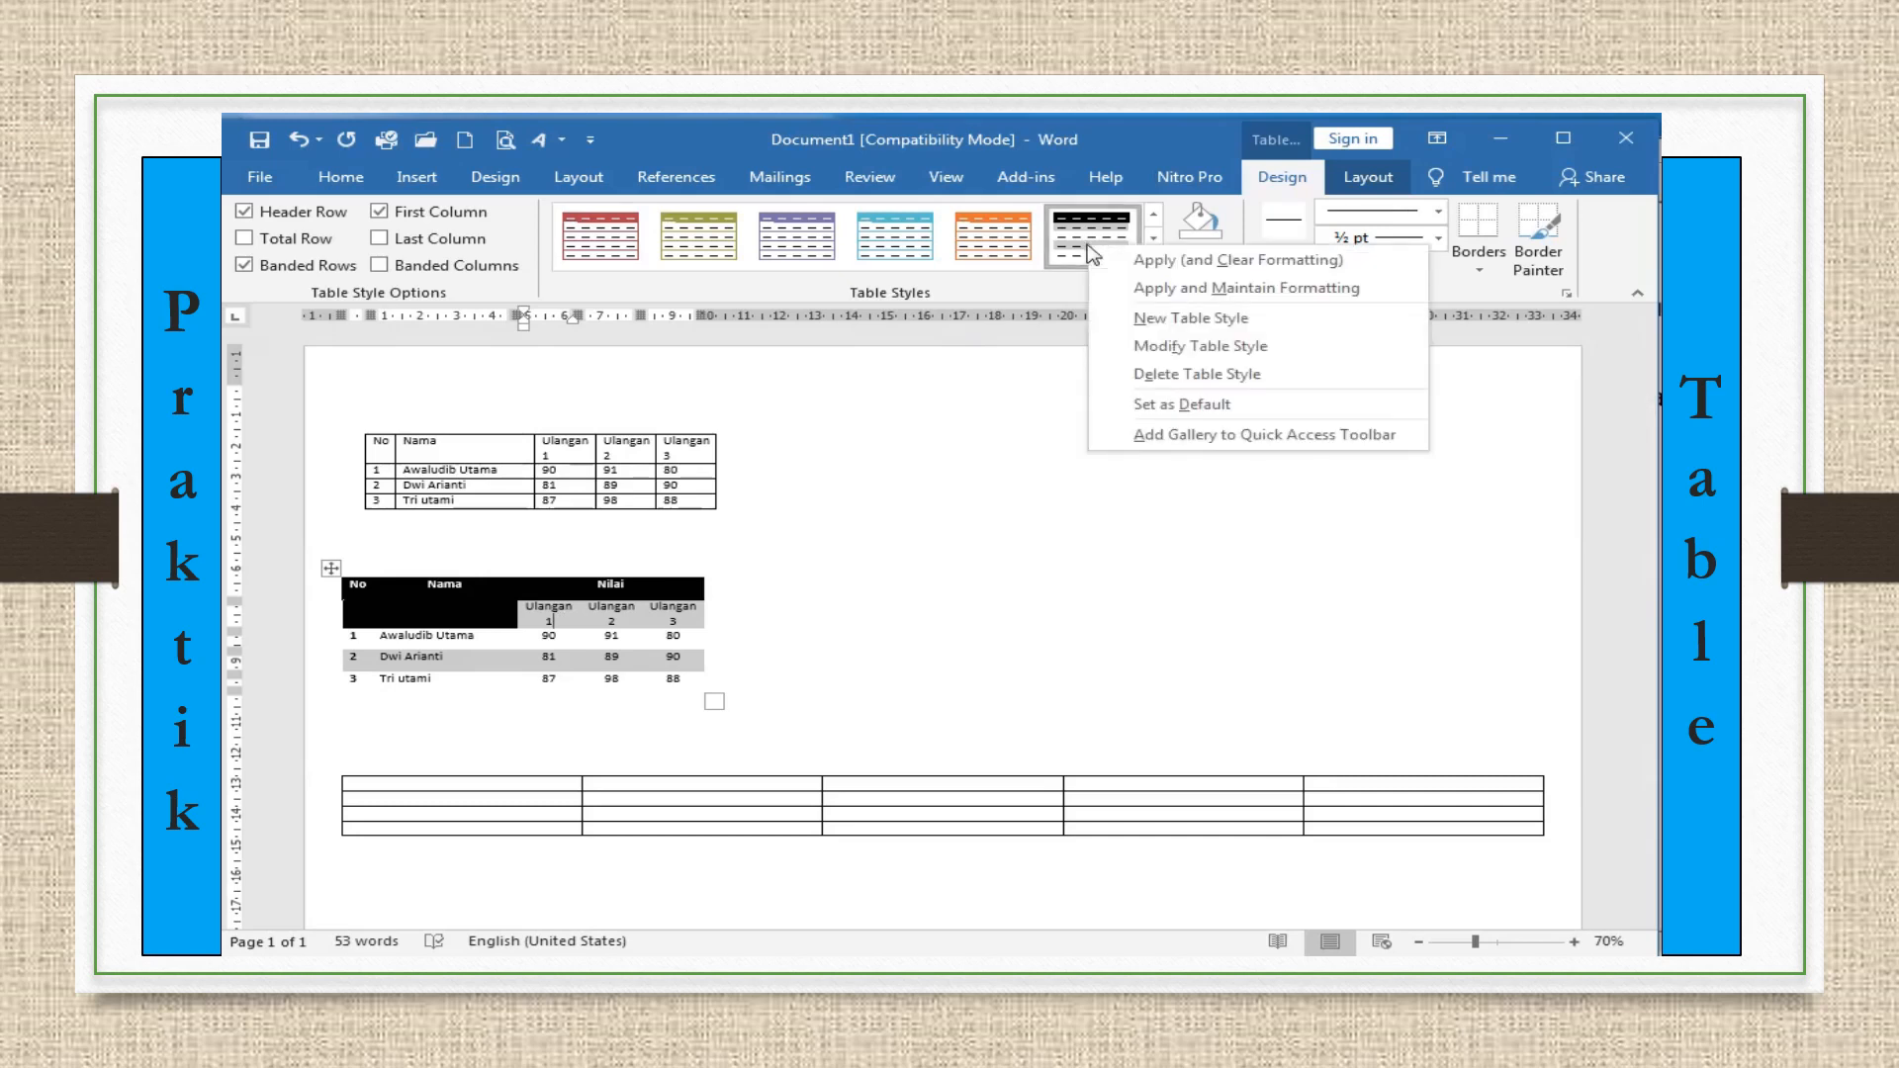
{"action": "left_click", "coordinate": [1167, 263]}
Modify the List Table 4 style so the whole table has all borders with a ½ pt single line in automatic color
{"action": "left_click", "coordinate": [1154, 243]}
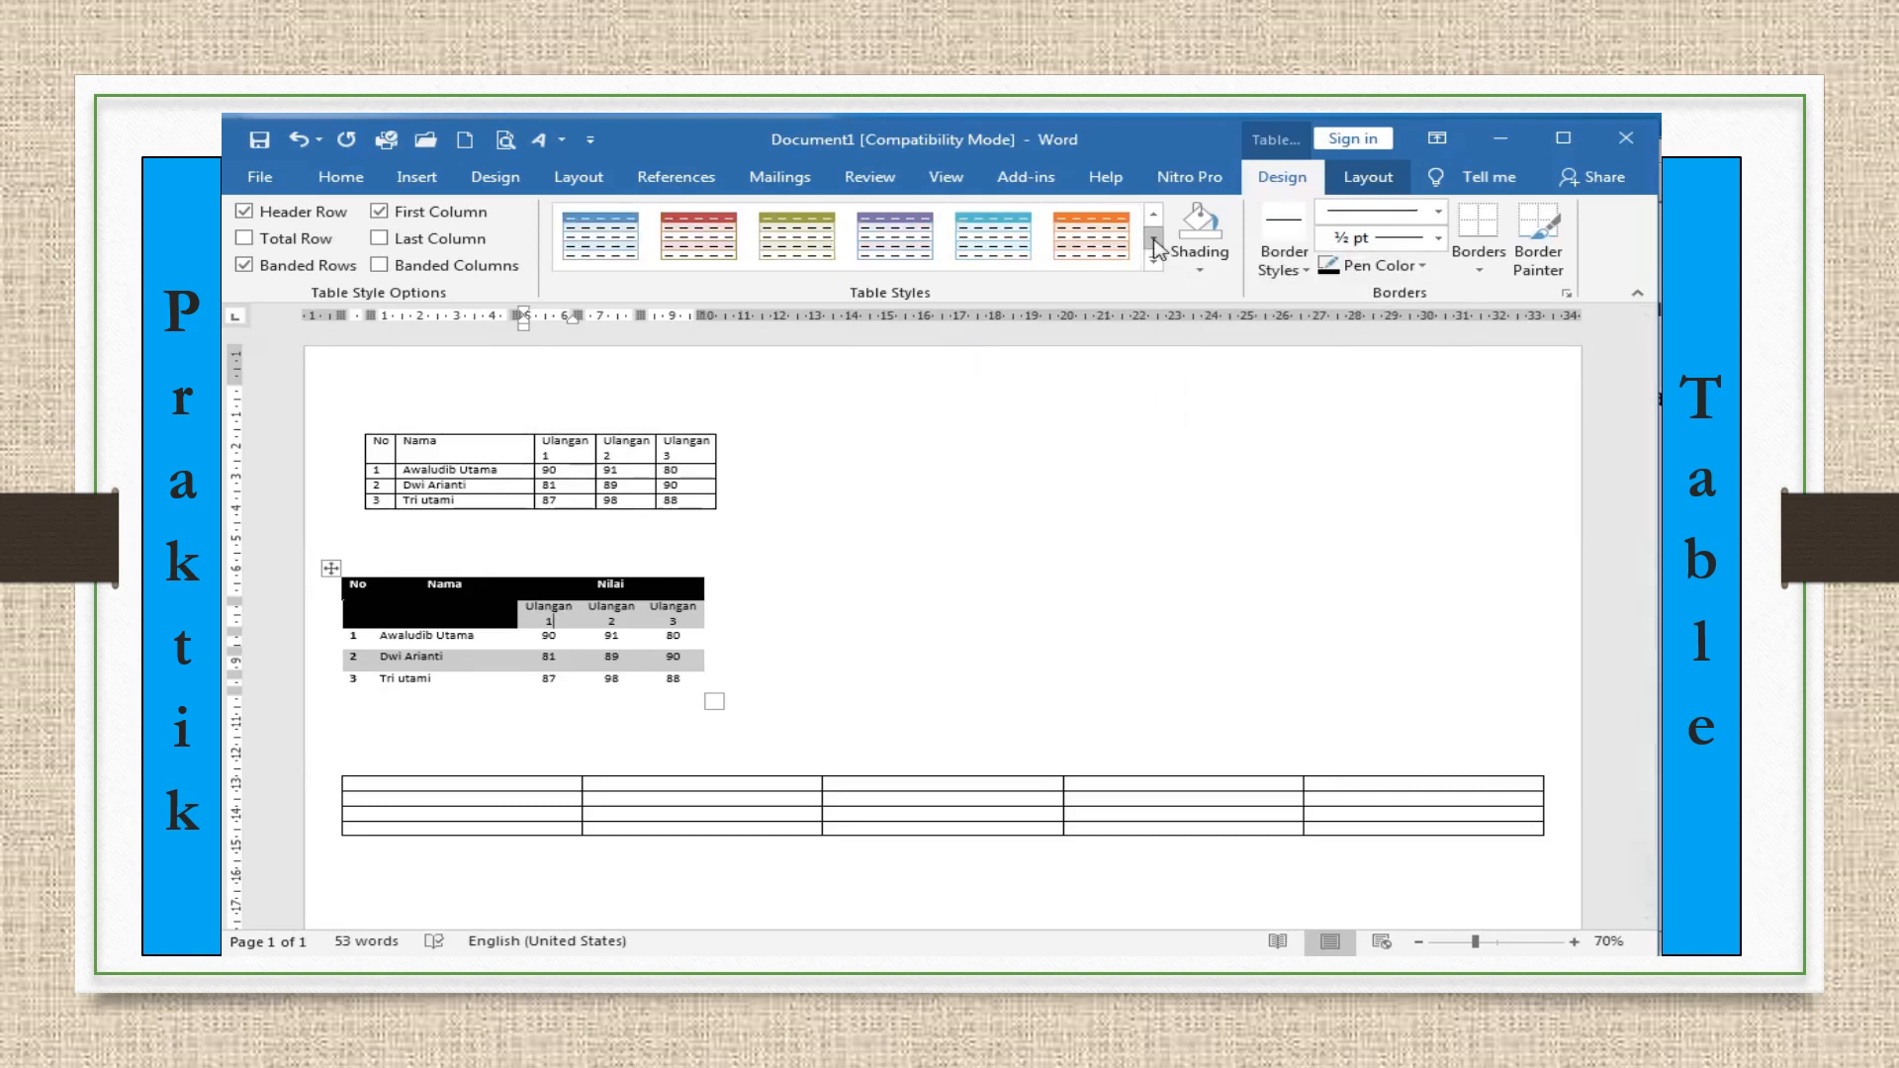
{"action": "left_click", "coordinate": [1154, 259]}
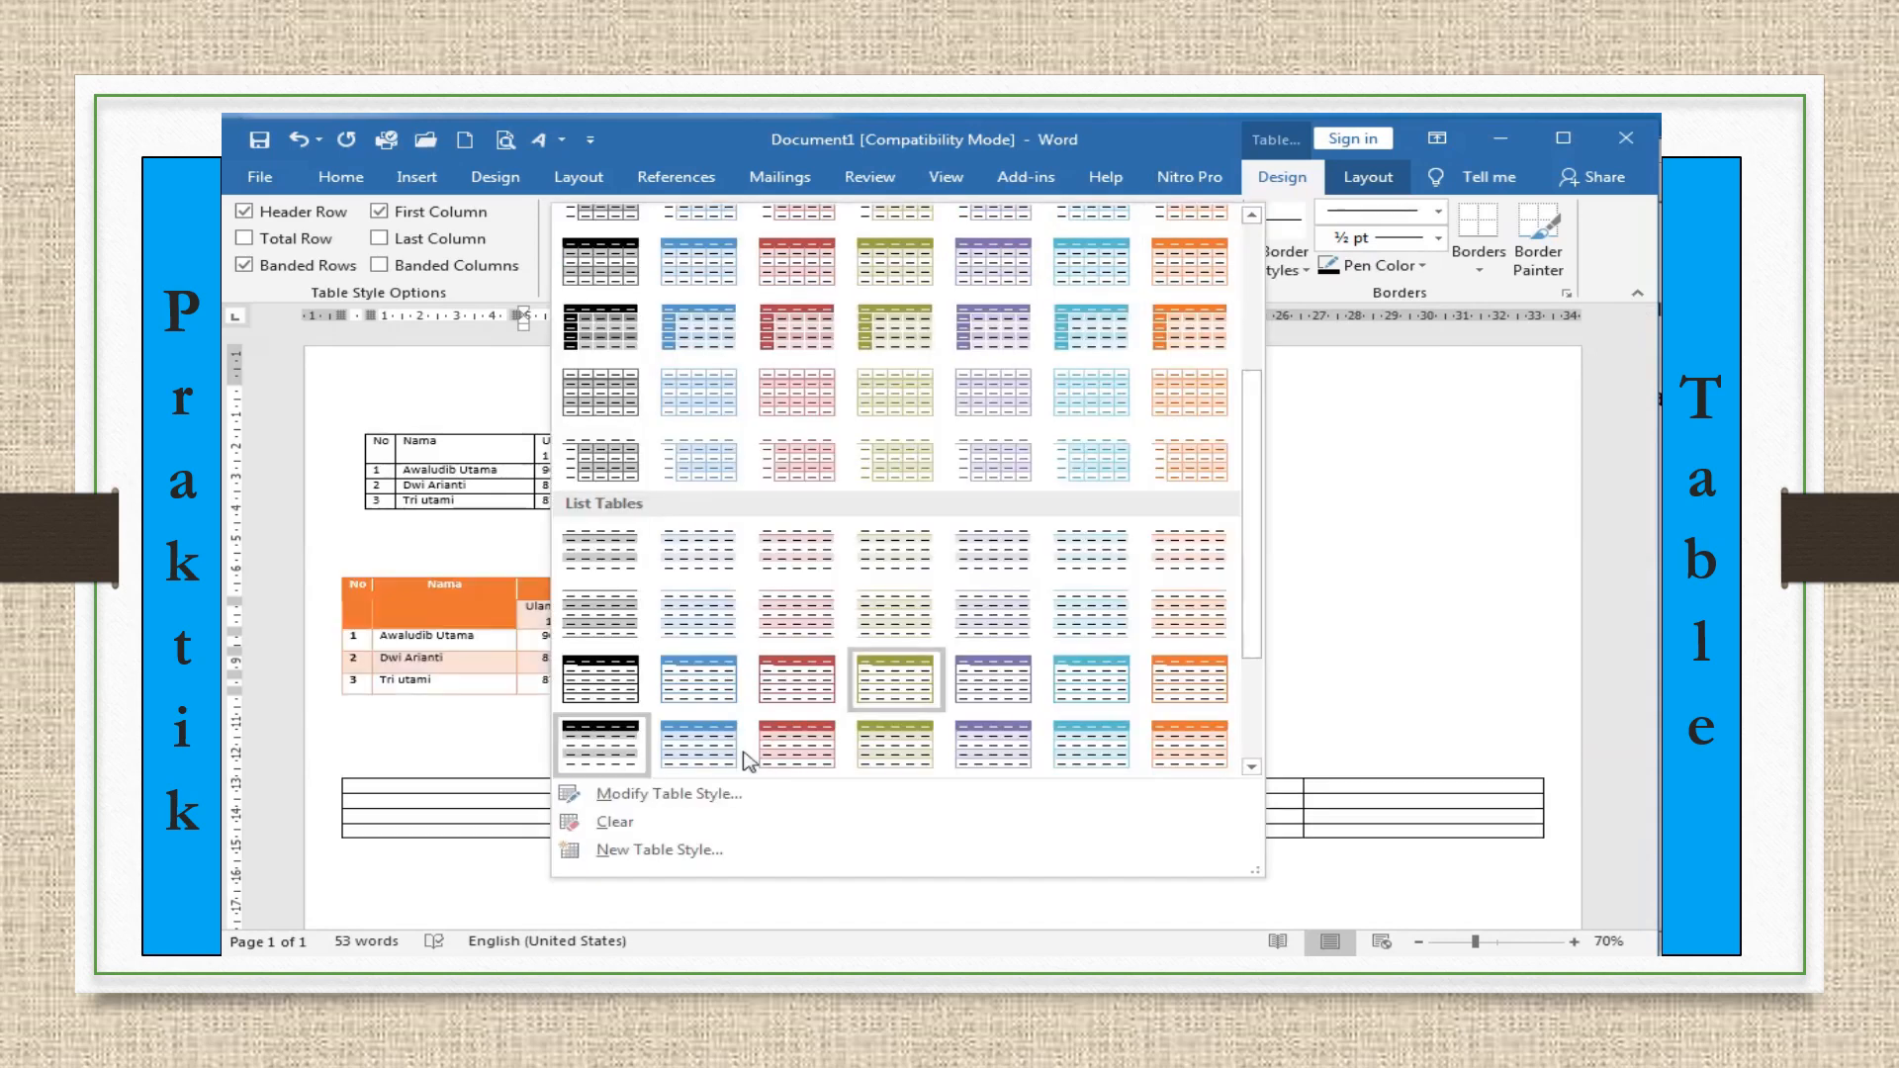
{"action": "left_click", "coordinate": [581, 791]}
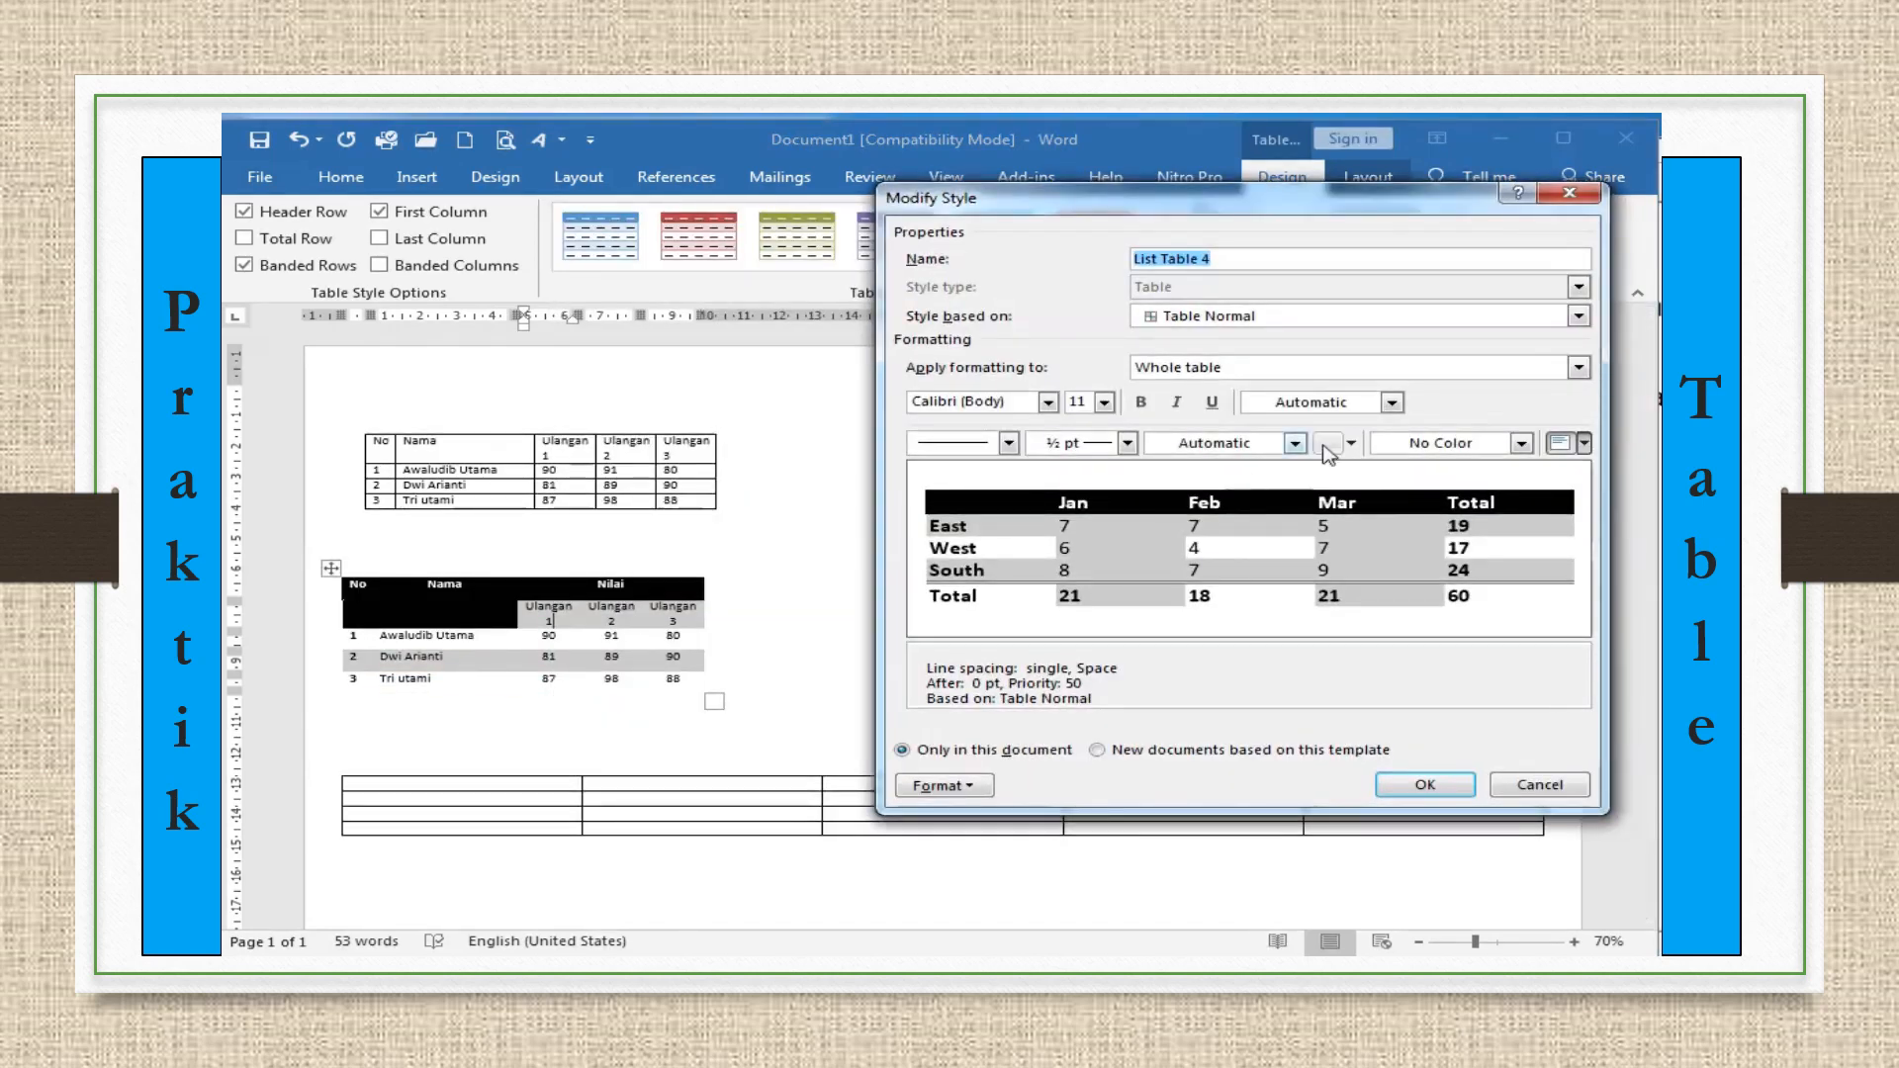
{"action": "left_click", "coordinate": [1337, 442]}
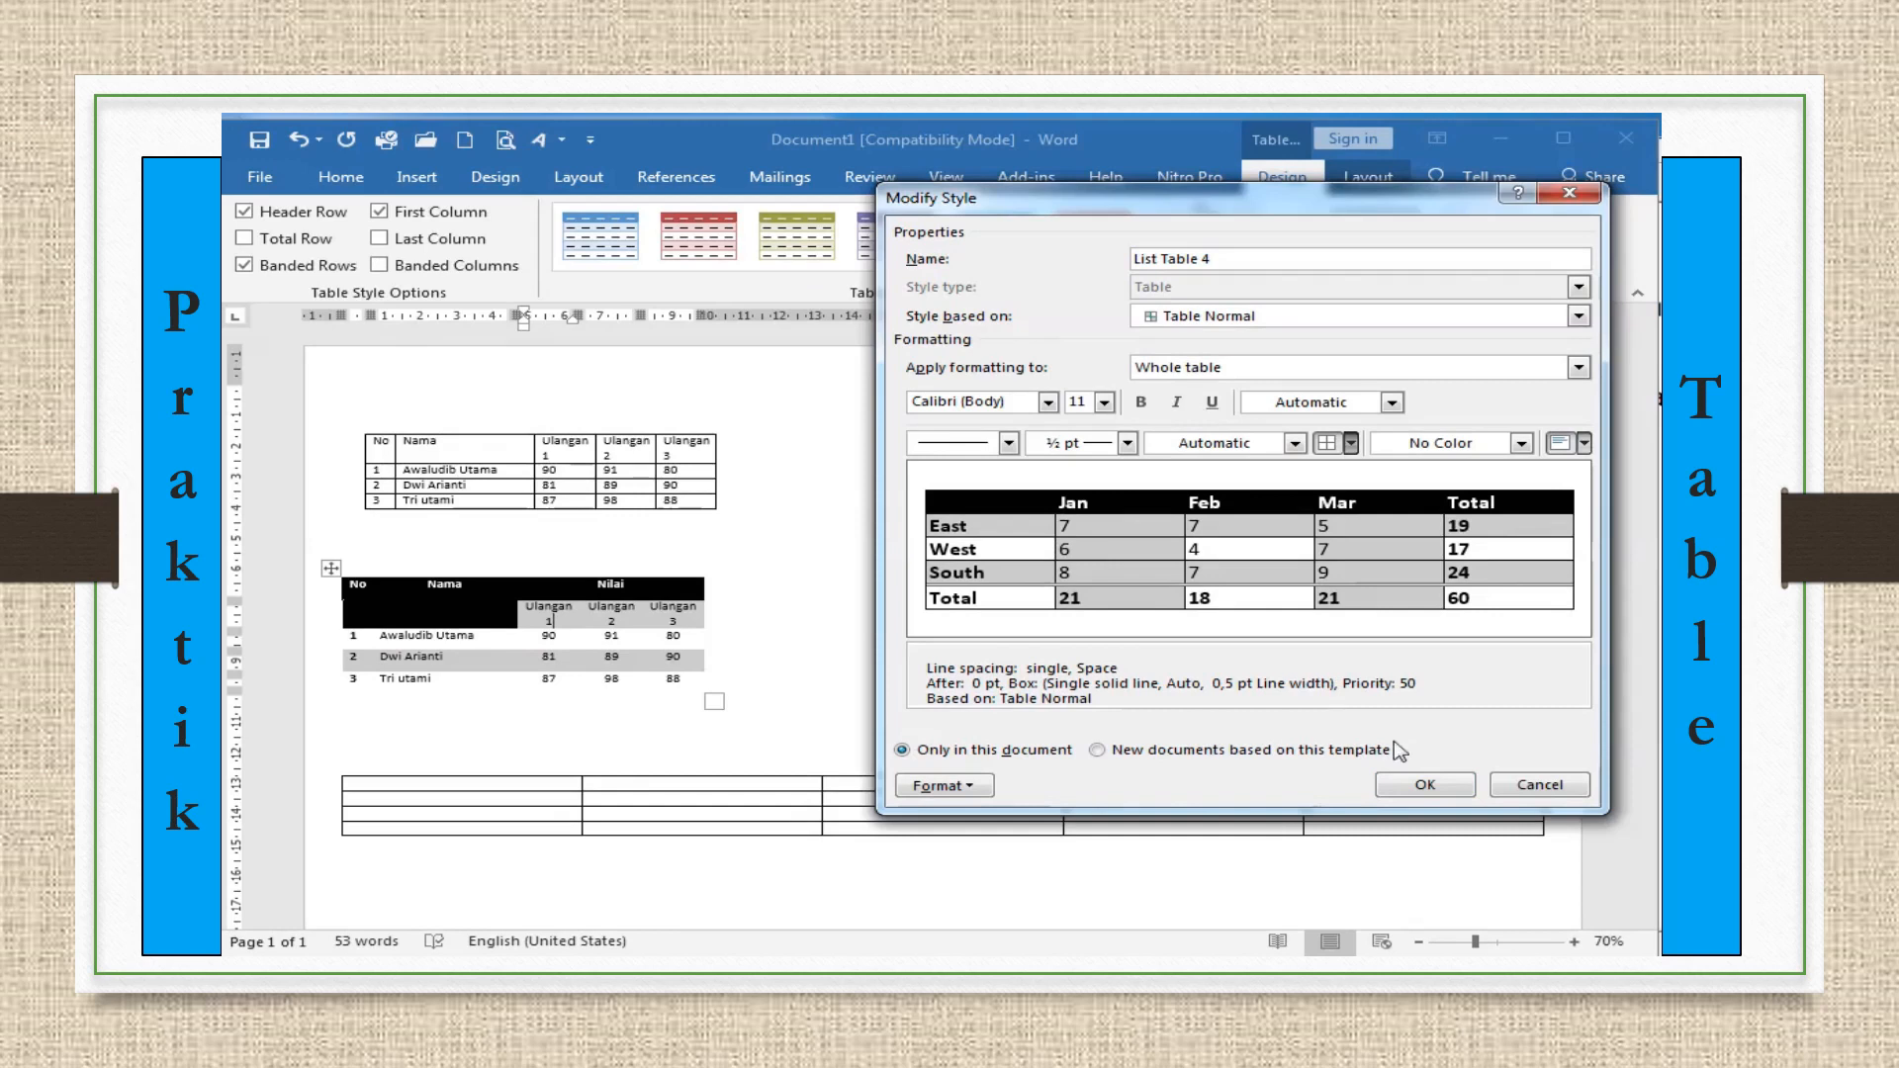
{"action": "left_click", "coordinate": [973, 787]}
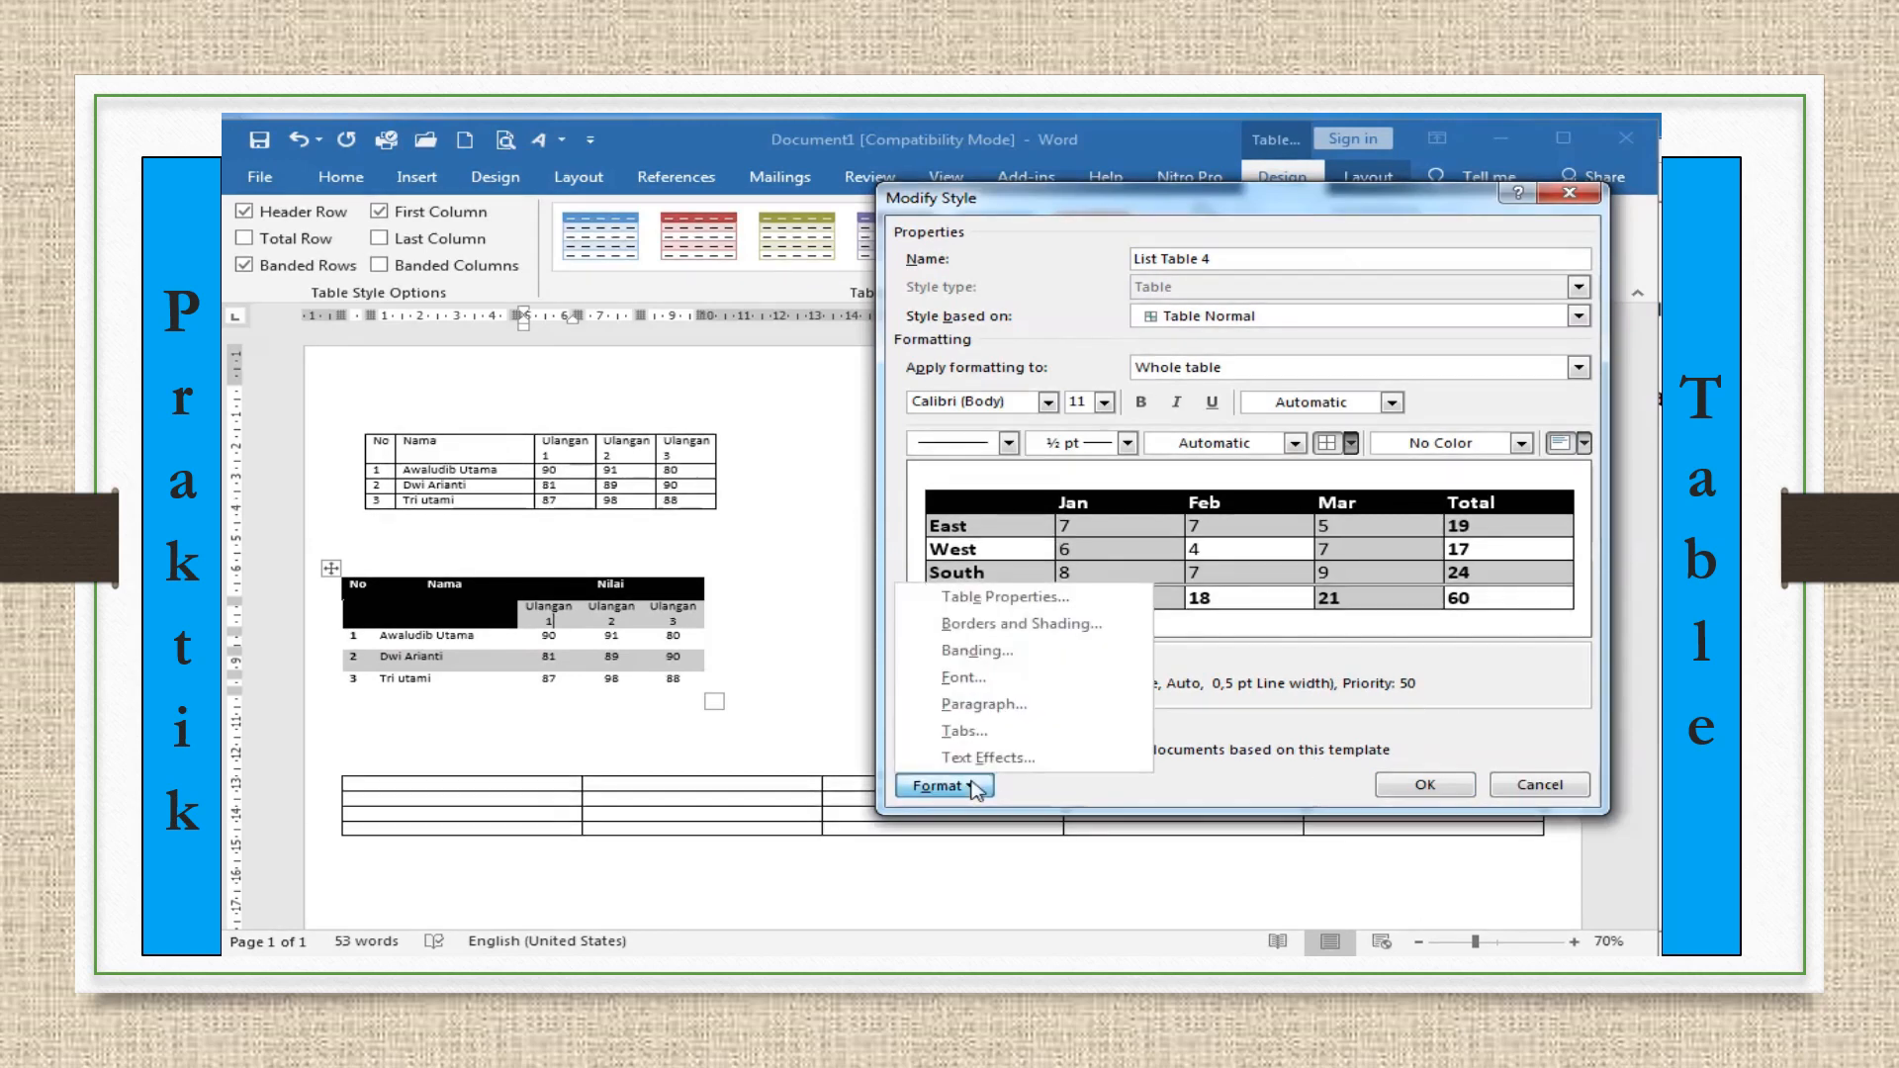
{"action": "left_click", "coordinate": [1339, 786]}
{"action": "left_click", "coordinate": [1425, 784]}
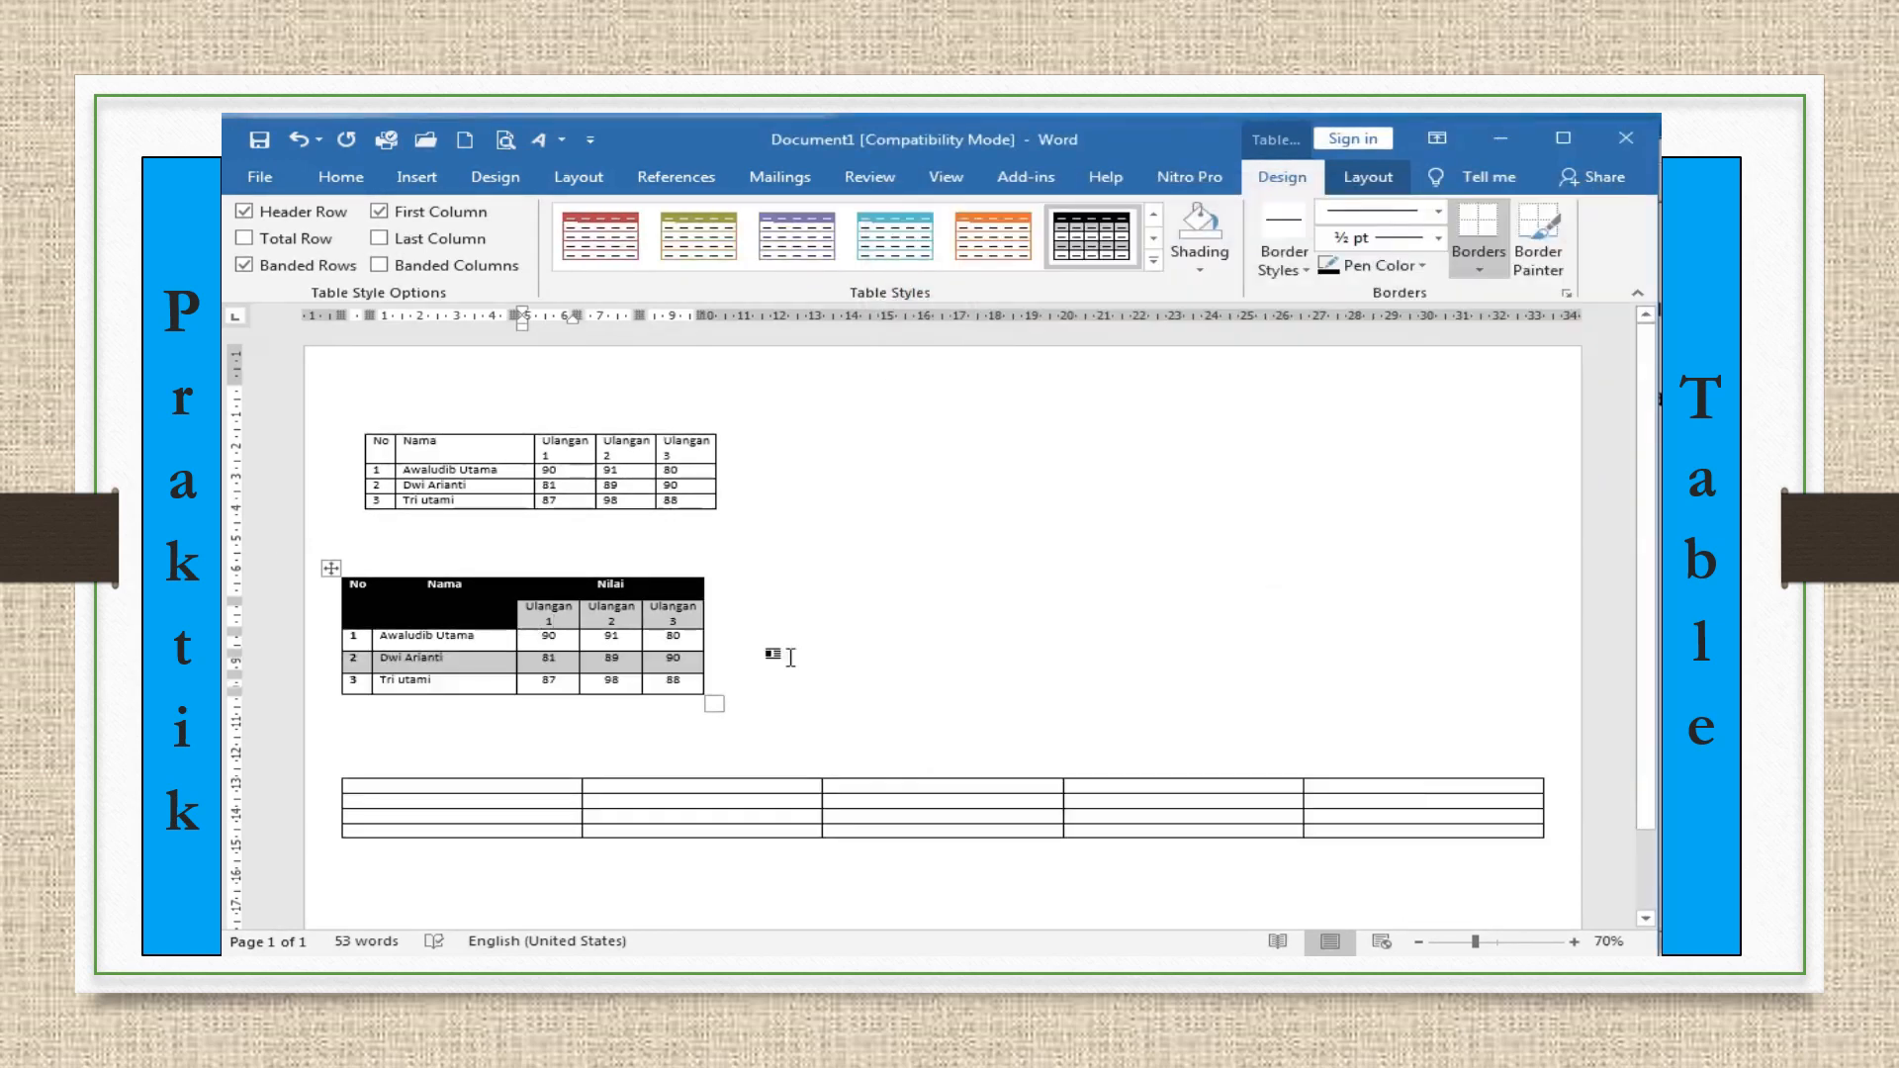
Center the text of the second table's two heading rows horizontally and vertically within their cells
{"action": "left_click", "coordinate": [425, 591]}
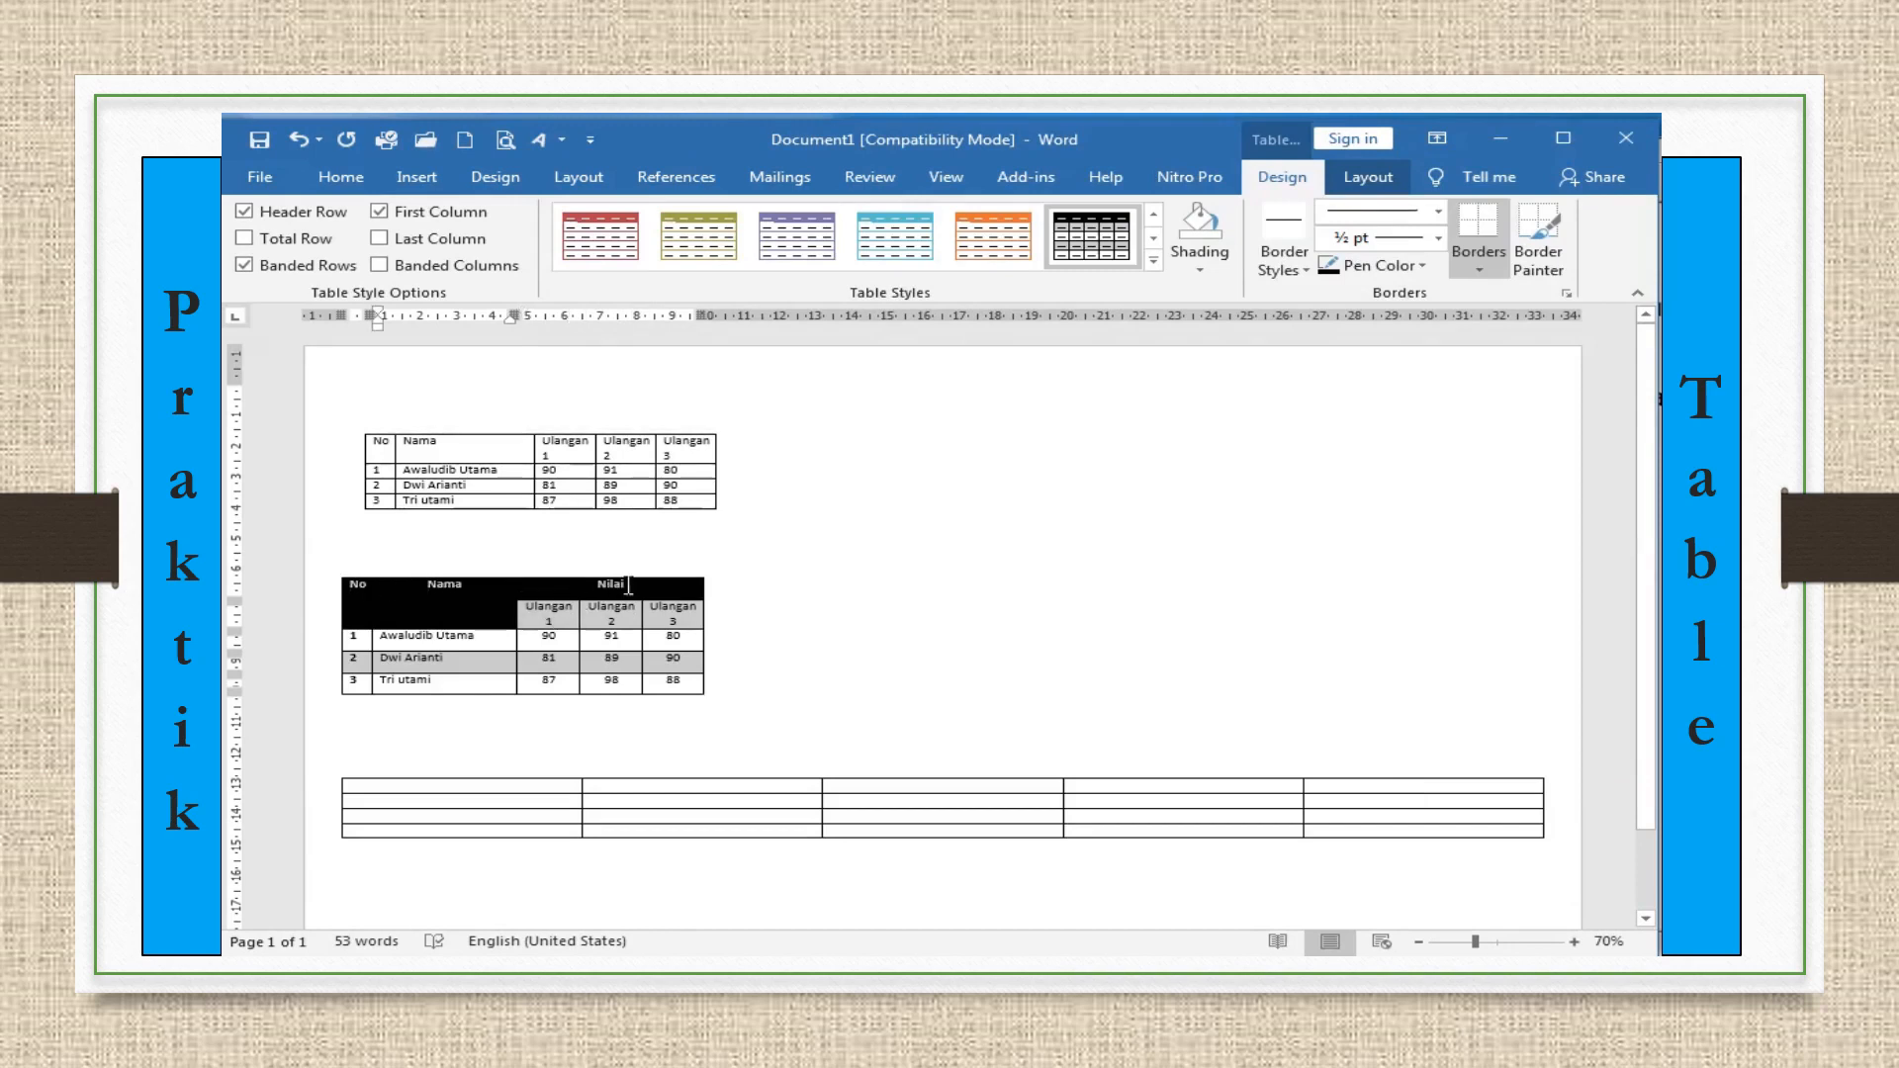
{"action": "left_click_drag", "start_coordinate": [629, 584], "coordinate": [668, 623]}
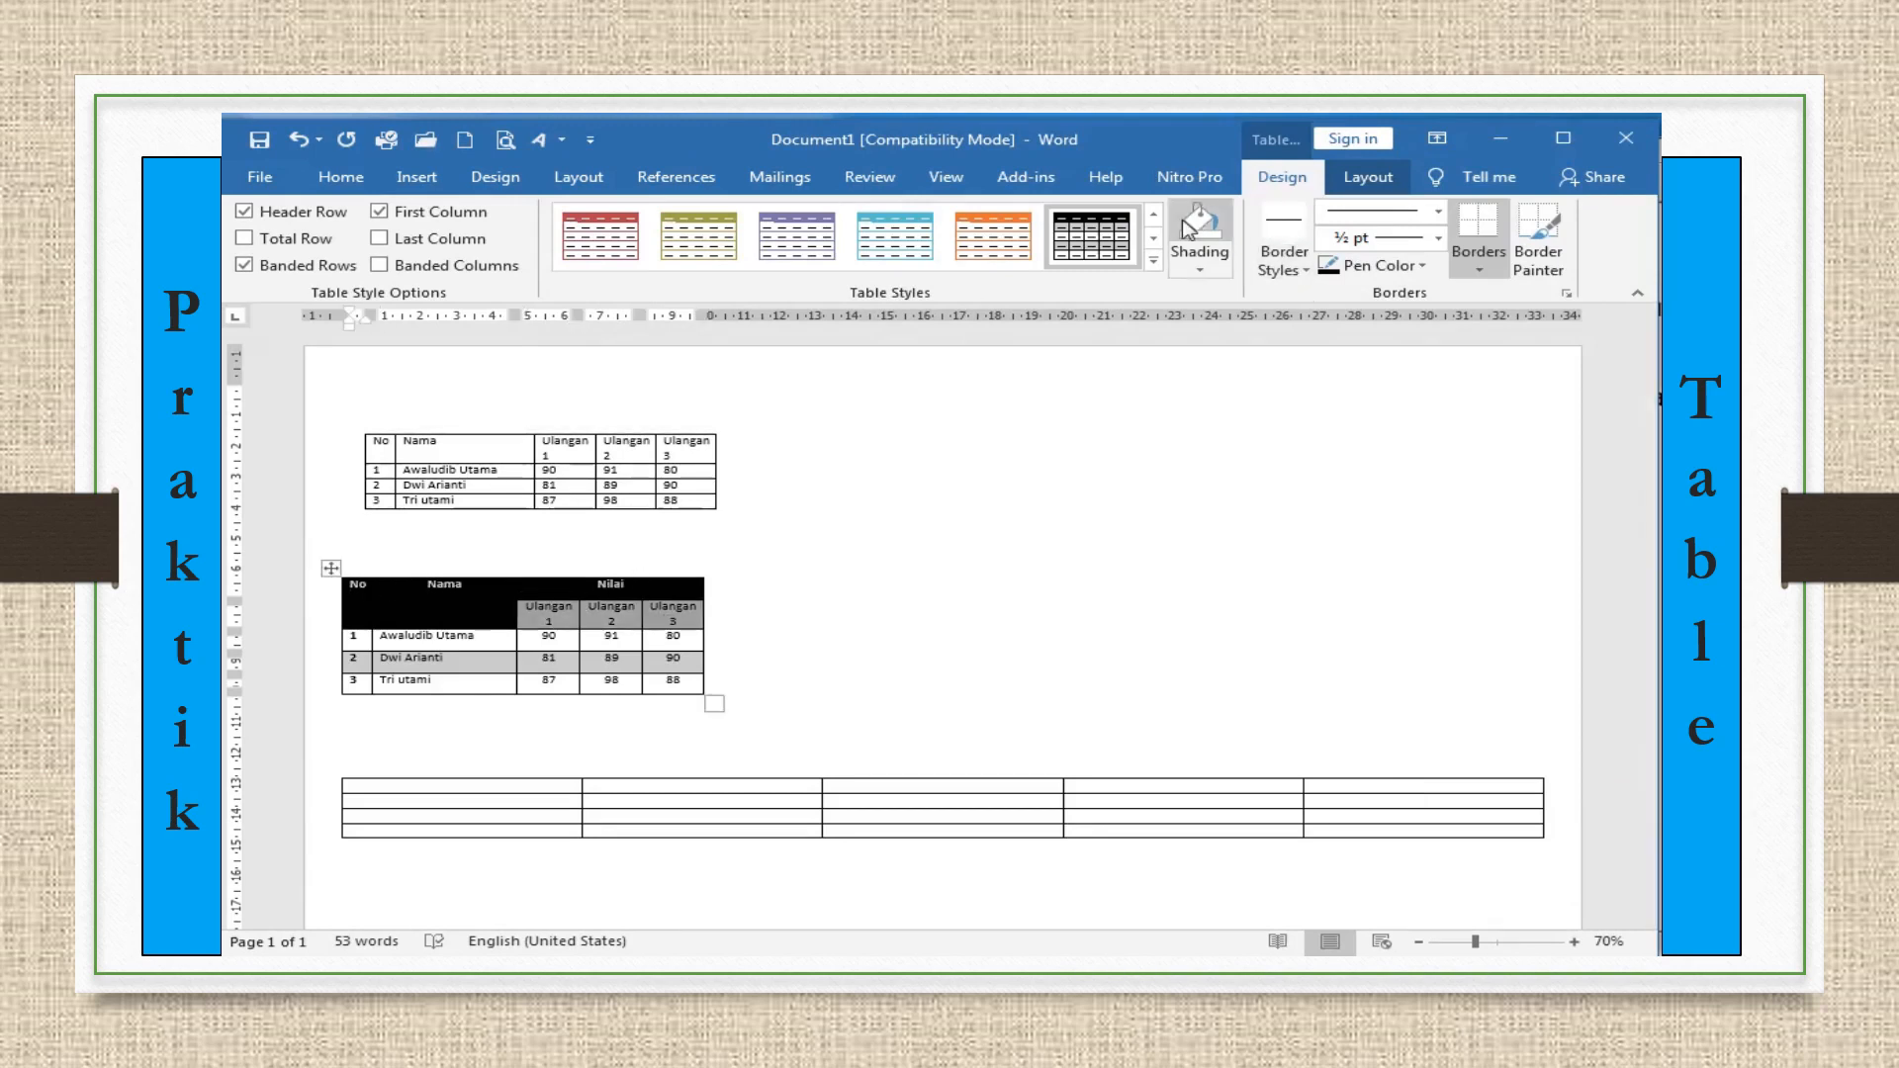
{"action": "left_click", "coordinate": [1368, 177]}
{"action": "left_click", "coordinate": [1179, 237]}
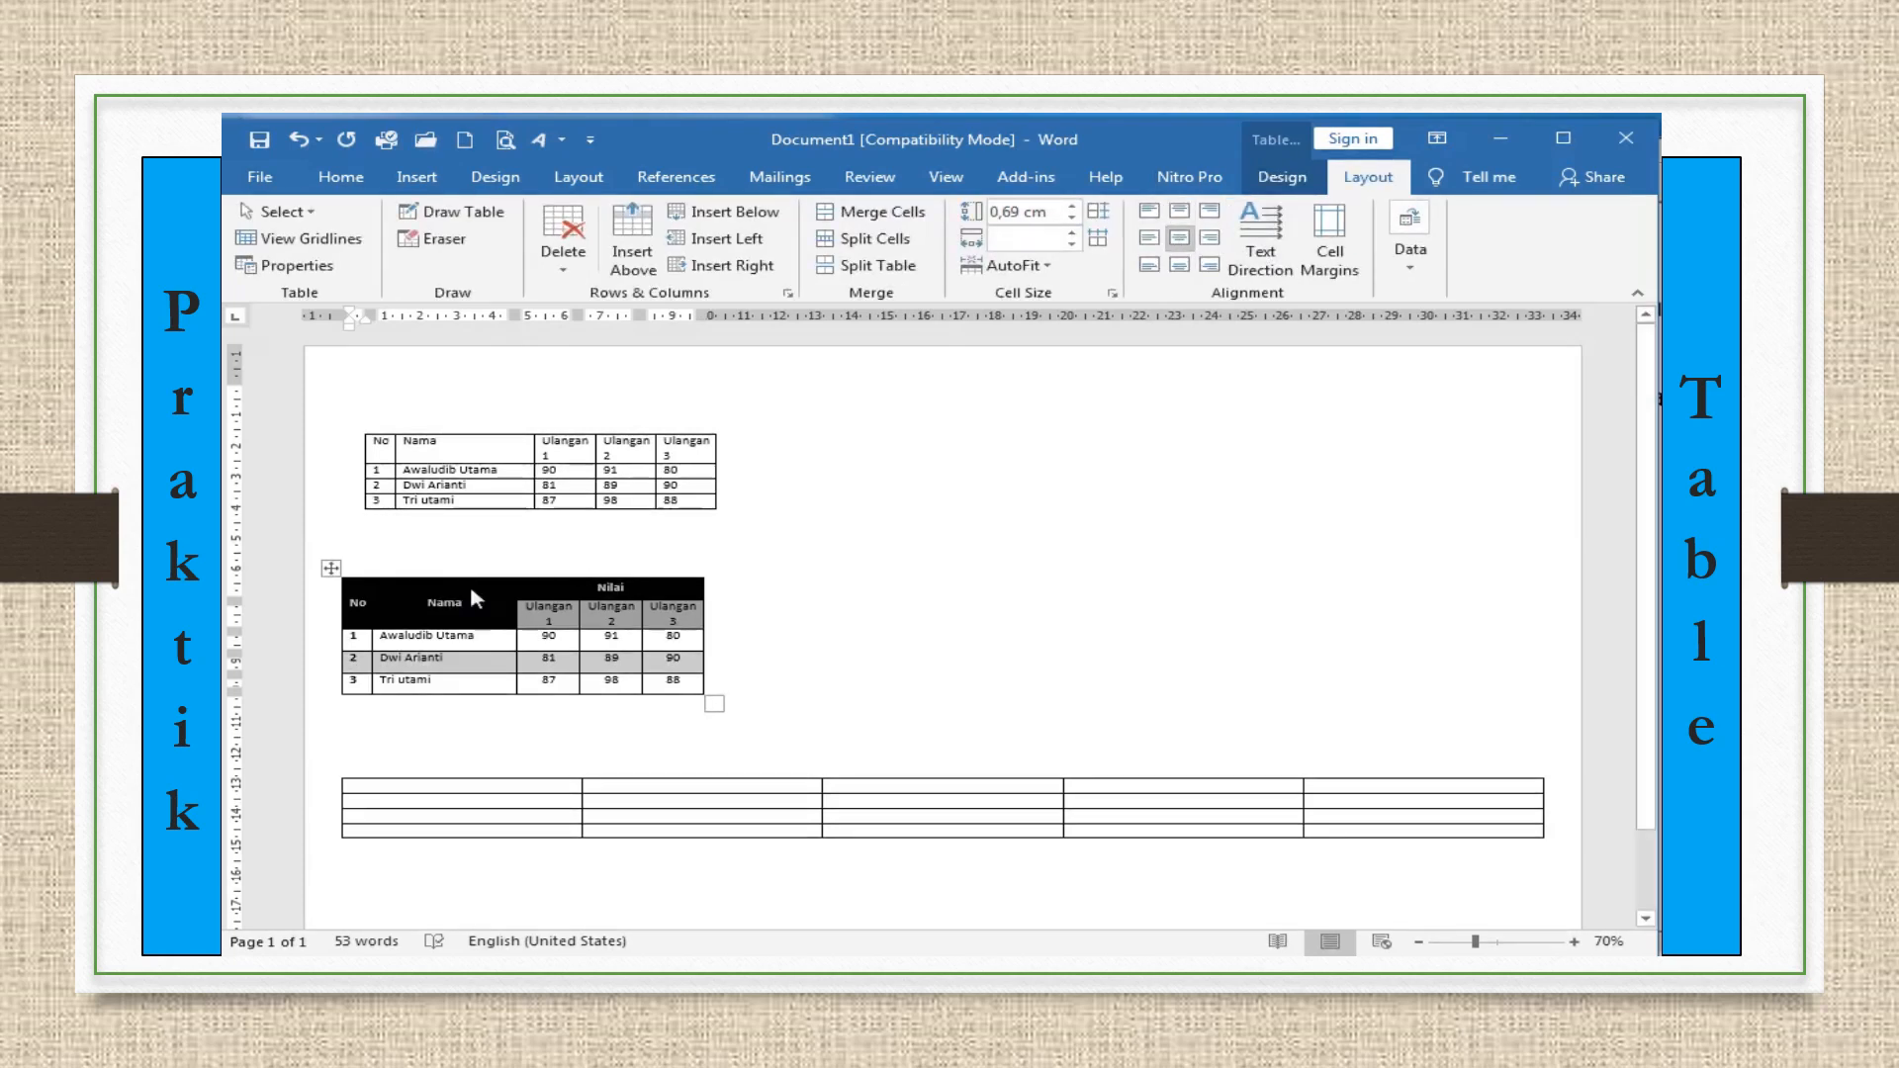
{"action": "left_click", "coordinate": [895, 603]}
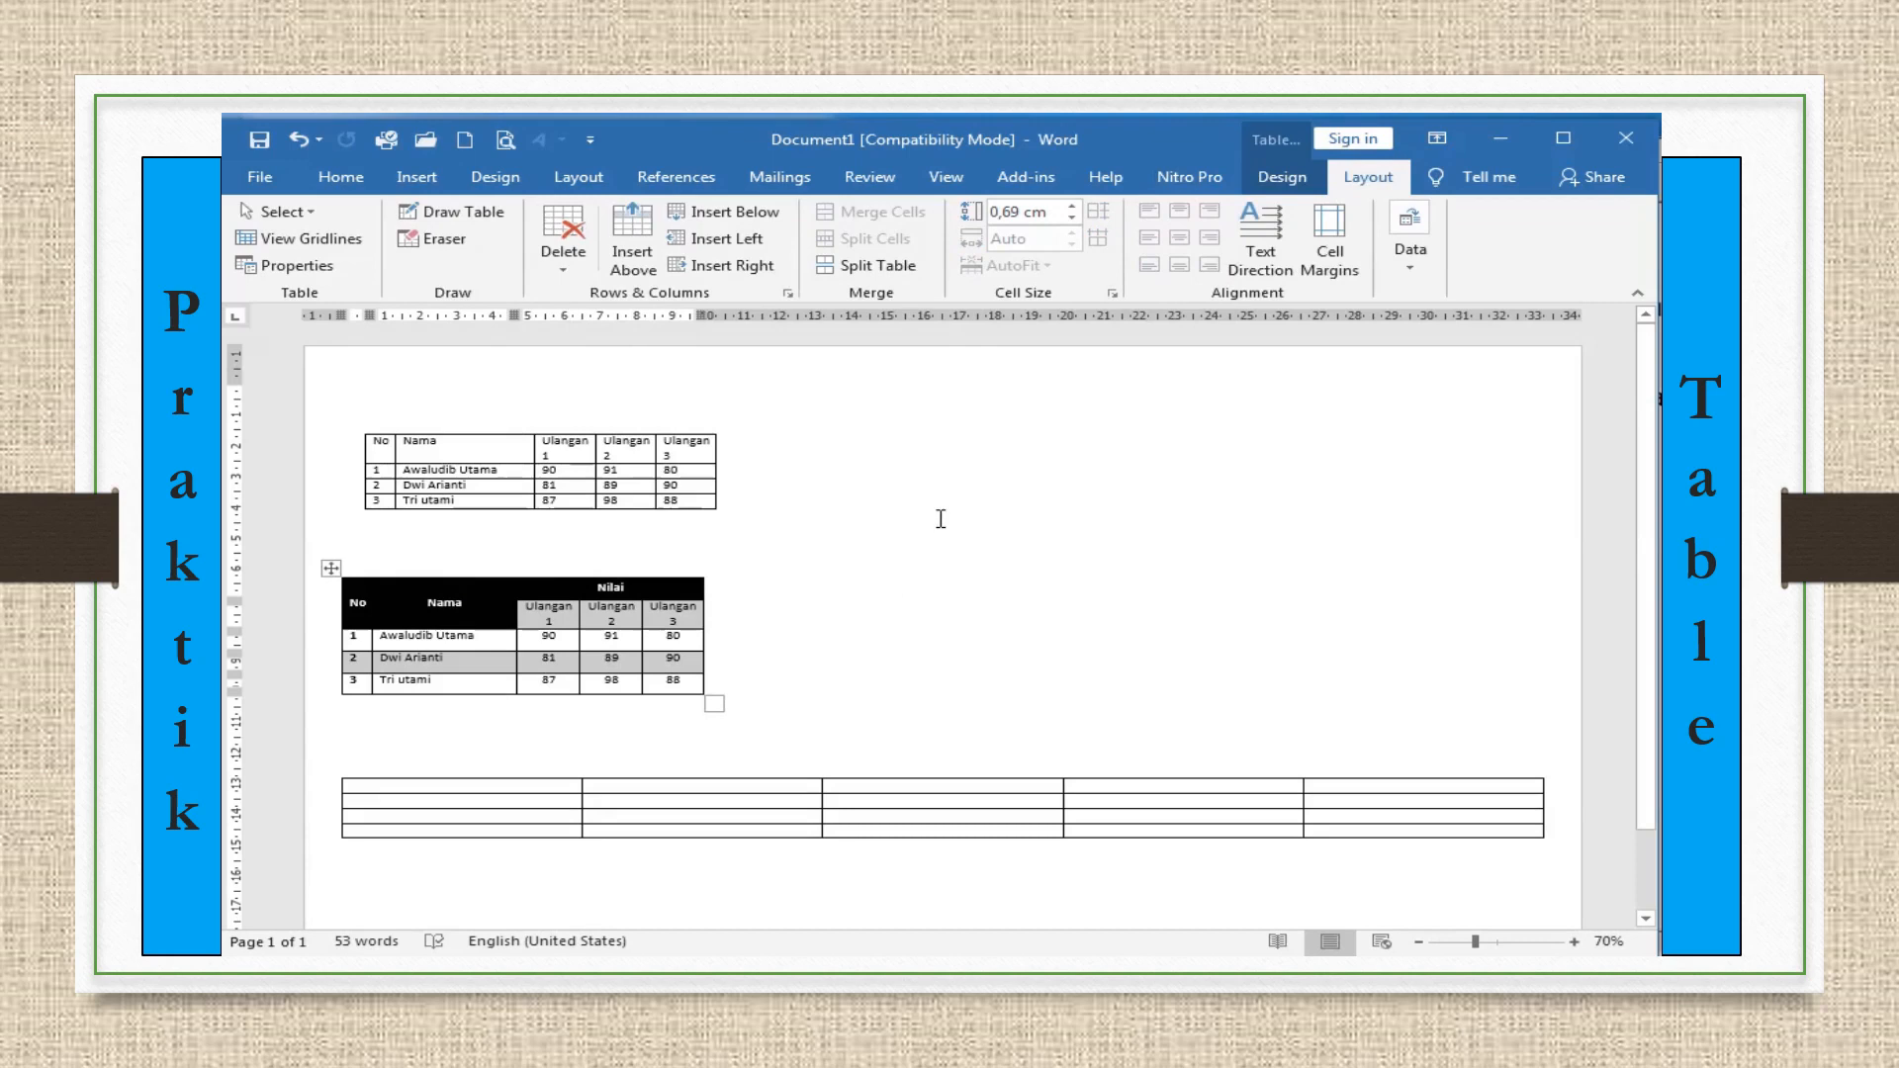